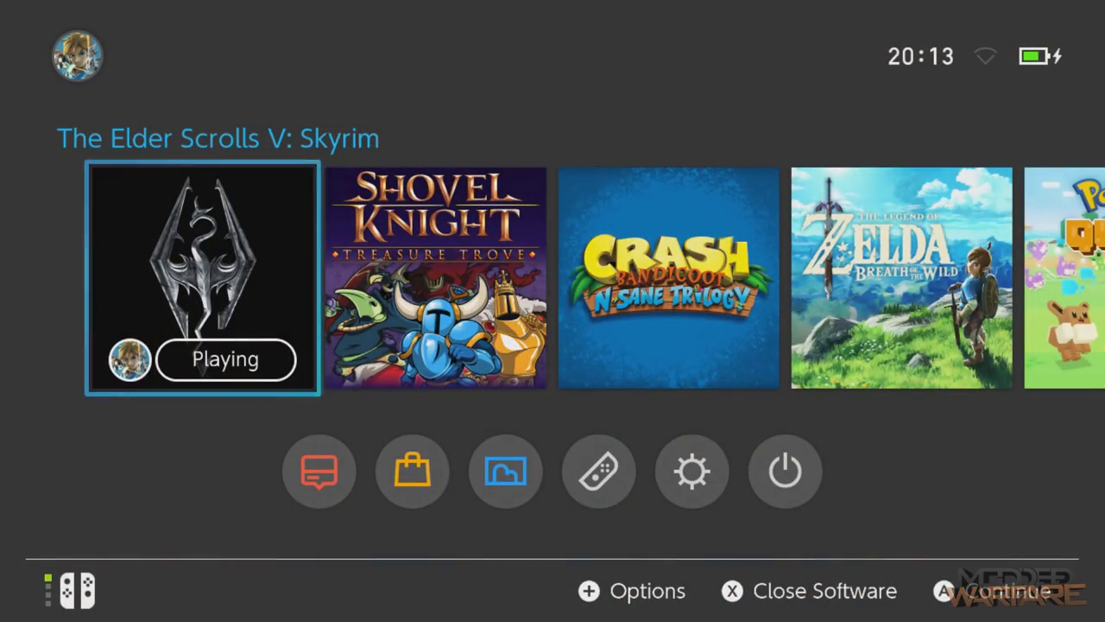
left_click(435, 276)
key("Left")
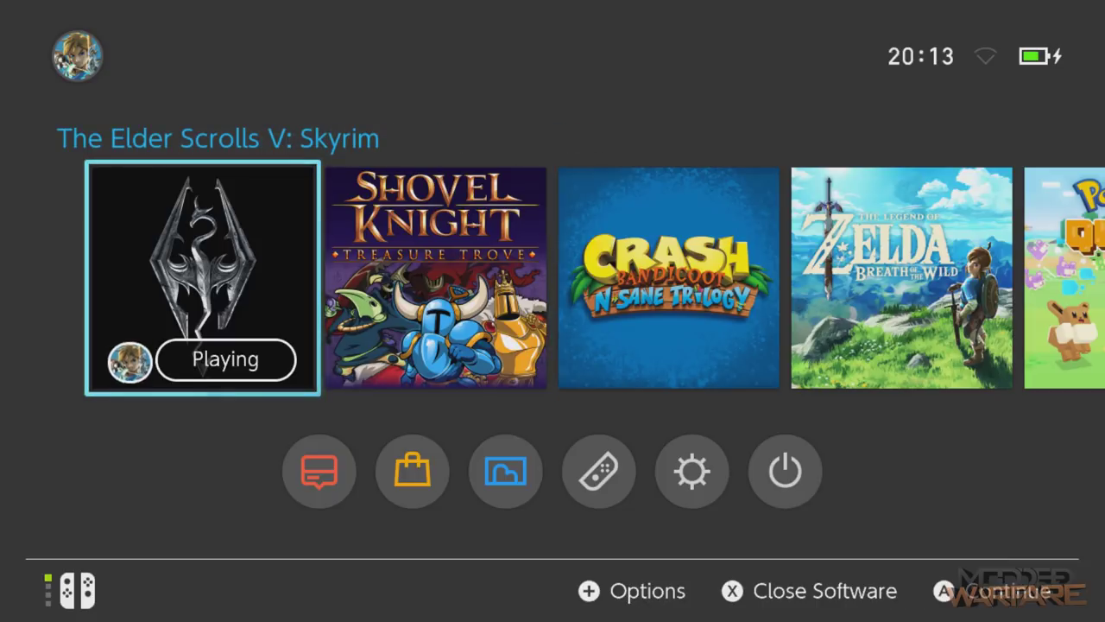
key("Right")
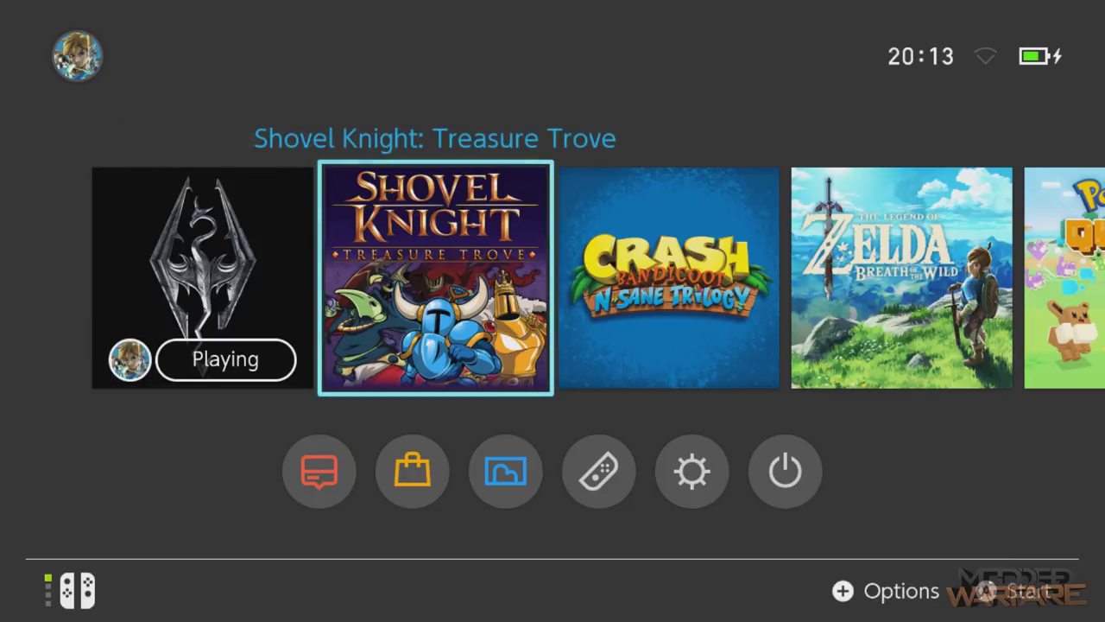
key("Right")
key("Left")
key("Left")
key("Right")
key("Right")
key("Left")
key("Right")
key("Left")
key("Left")
key("Right")
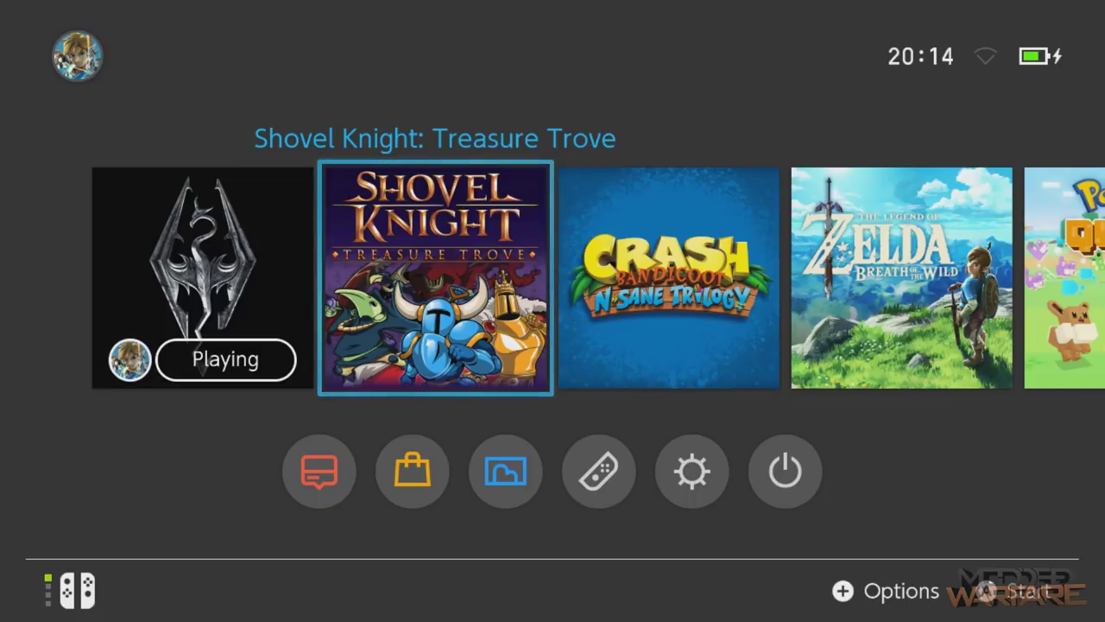
key("Left")
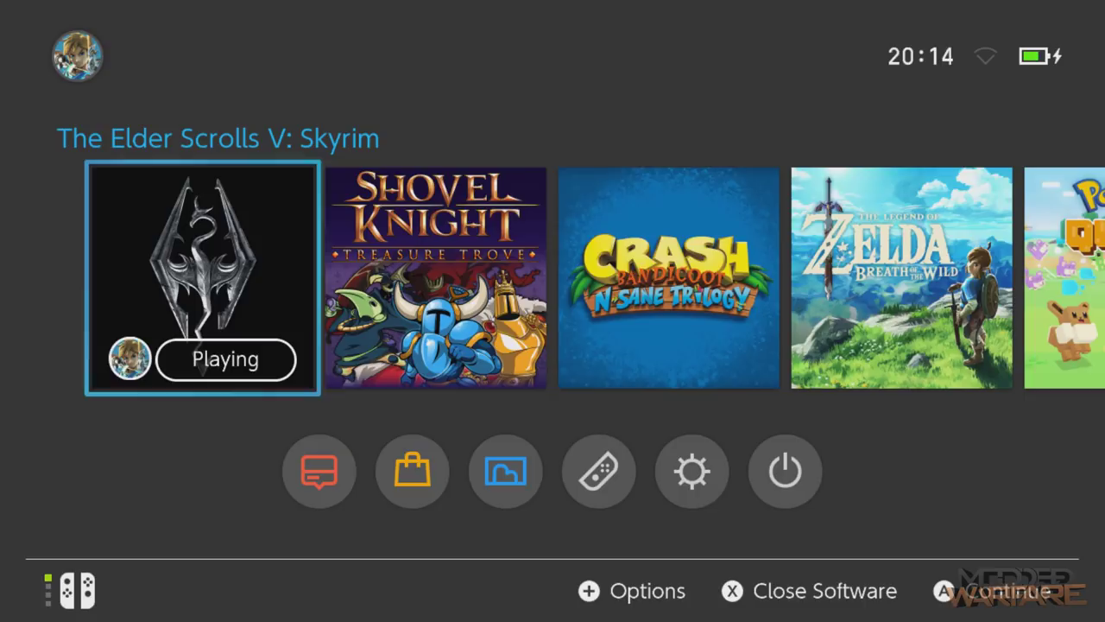
- Resume The Elder Scrolls V: Skyrim and leave its system menu to return to the gameplay
key("Right")
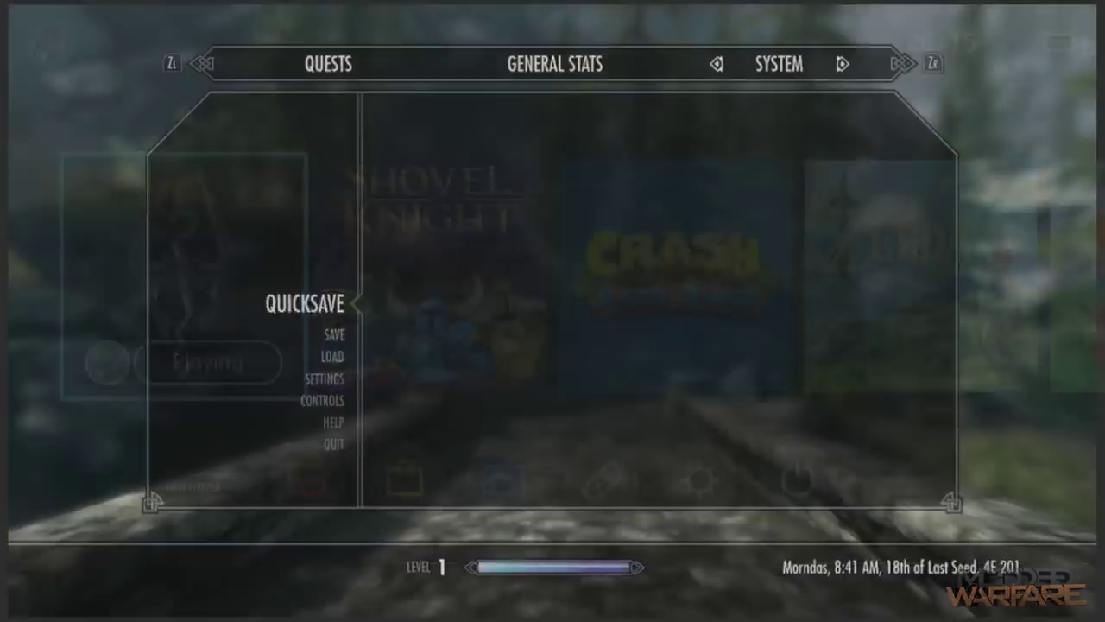
key("Escape")
key("r")
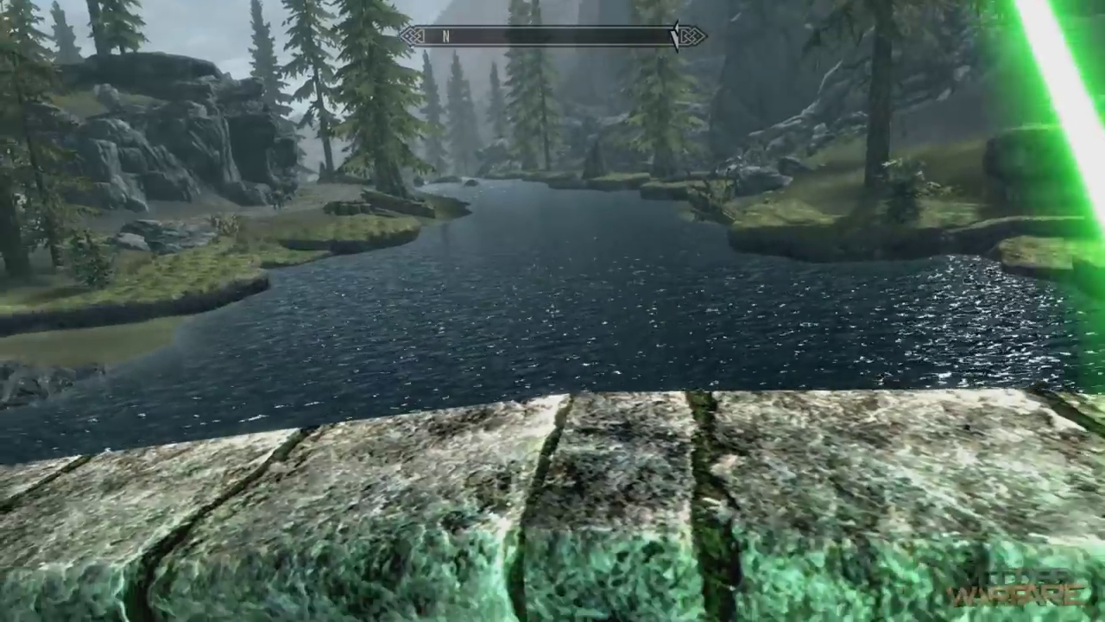
key("f")
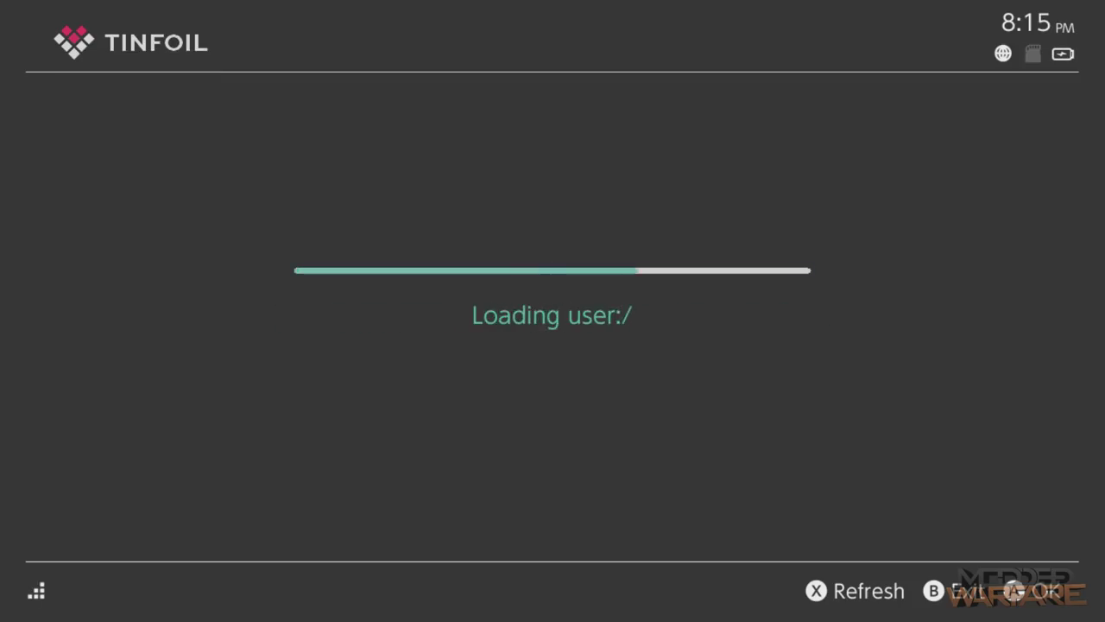
- Switch to Tinfoil and view the Tickets list to look up the title IDs of the games
key("Return")
key("Down")
key("Down")
key("Return")
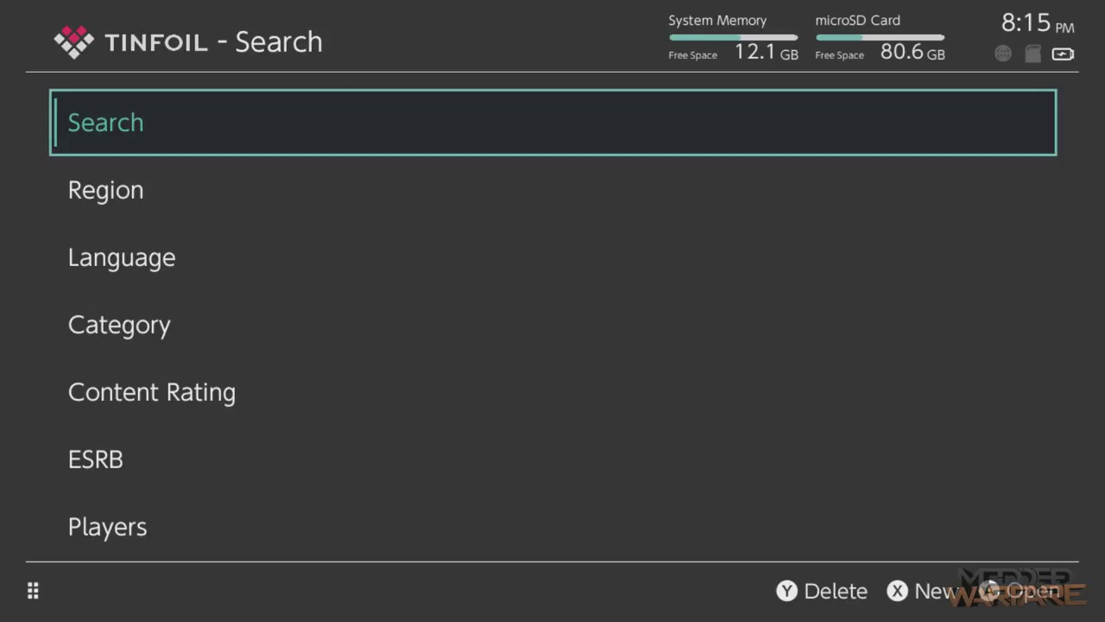
key("Left")
key("Down")
key("Down")
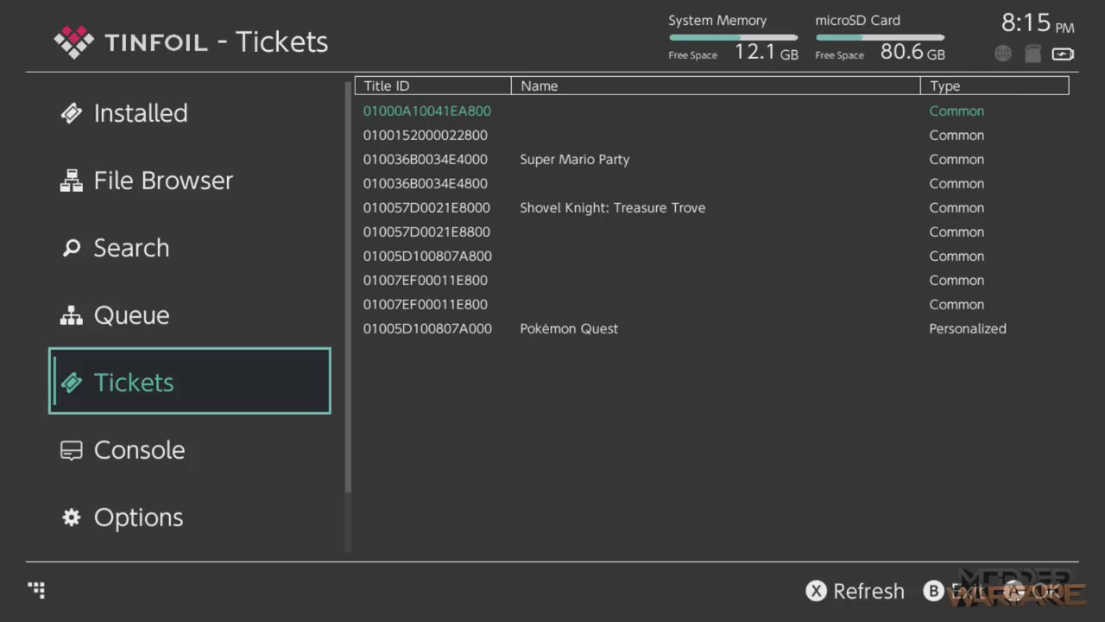
key("Return")
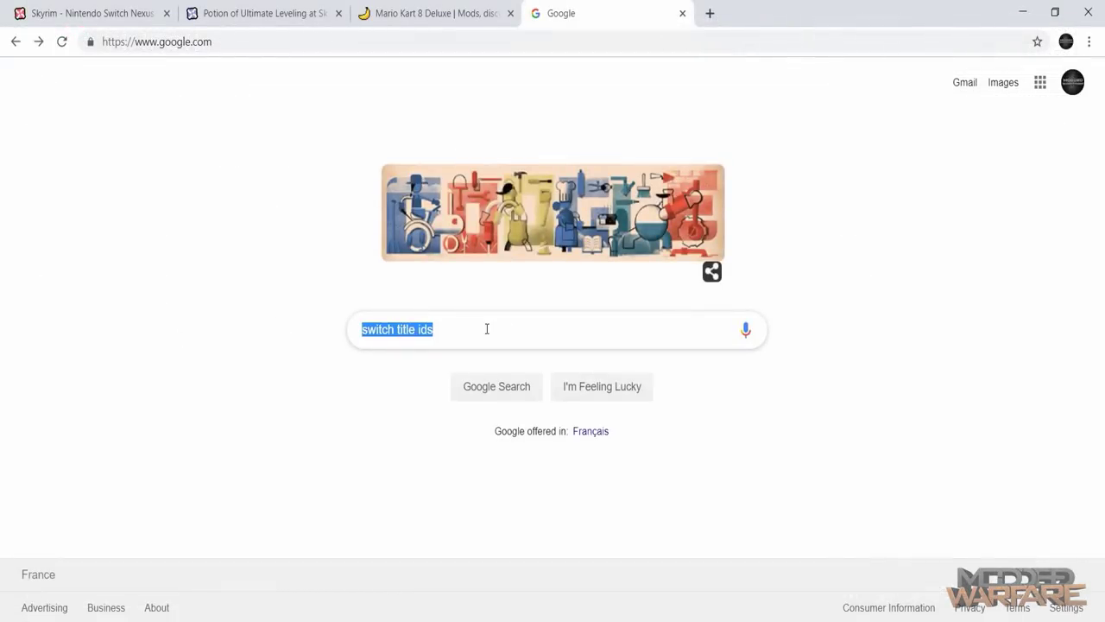
- Search Google in the browser for "switch title ids" and open the GitHub gist "Titleid list switch NX"
left_click(488, 329)
left_click(470, 387)
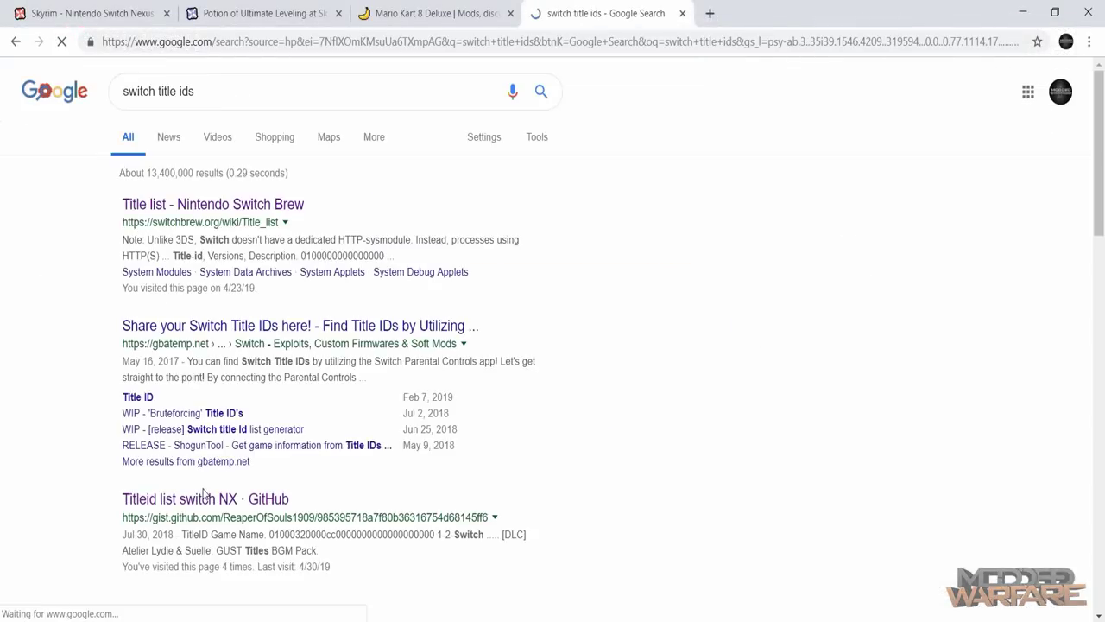
left_click(186, 499)
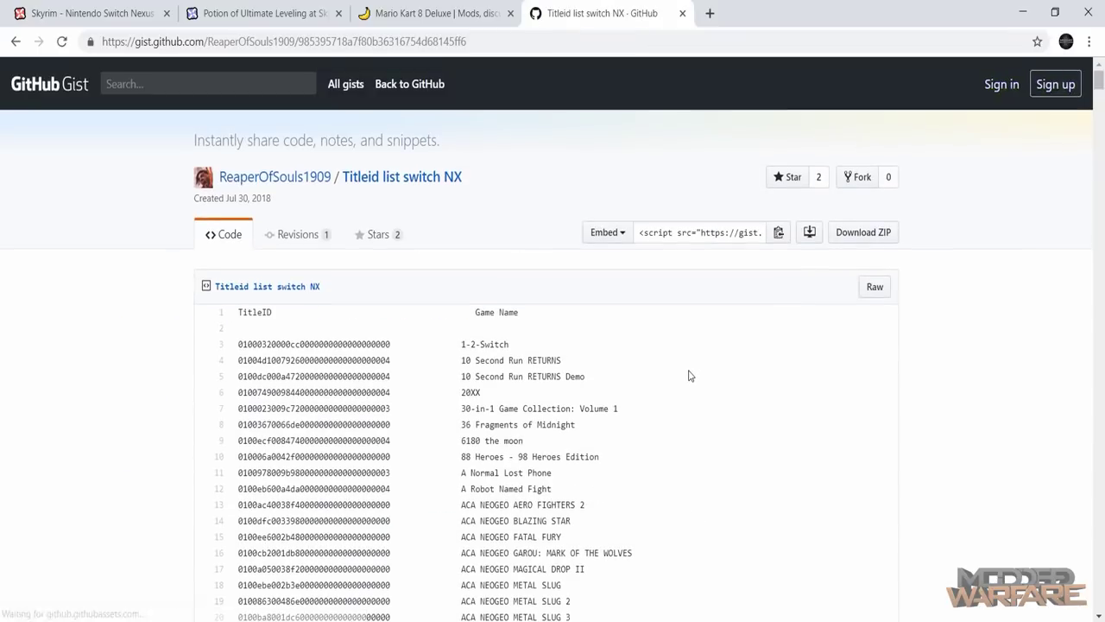
- Find "Skyrim" in the title ID list and select the ID 01000a10041ea000 of The Elder Scrolls V: Skyrim
key("ctrl+f")
type("Sky")
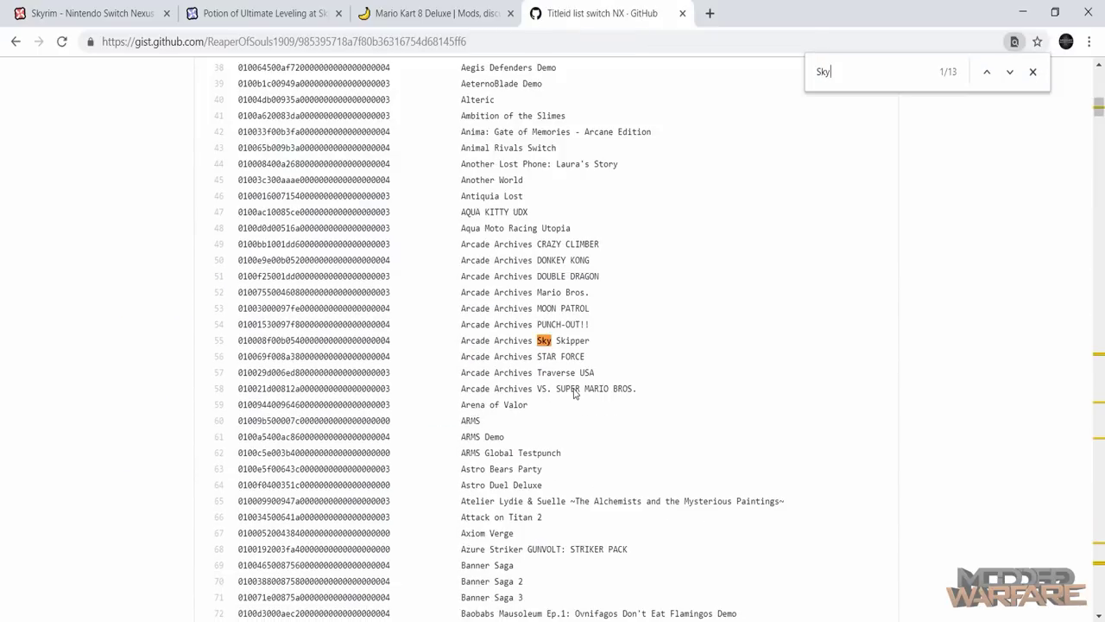
type("rim")
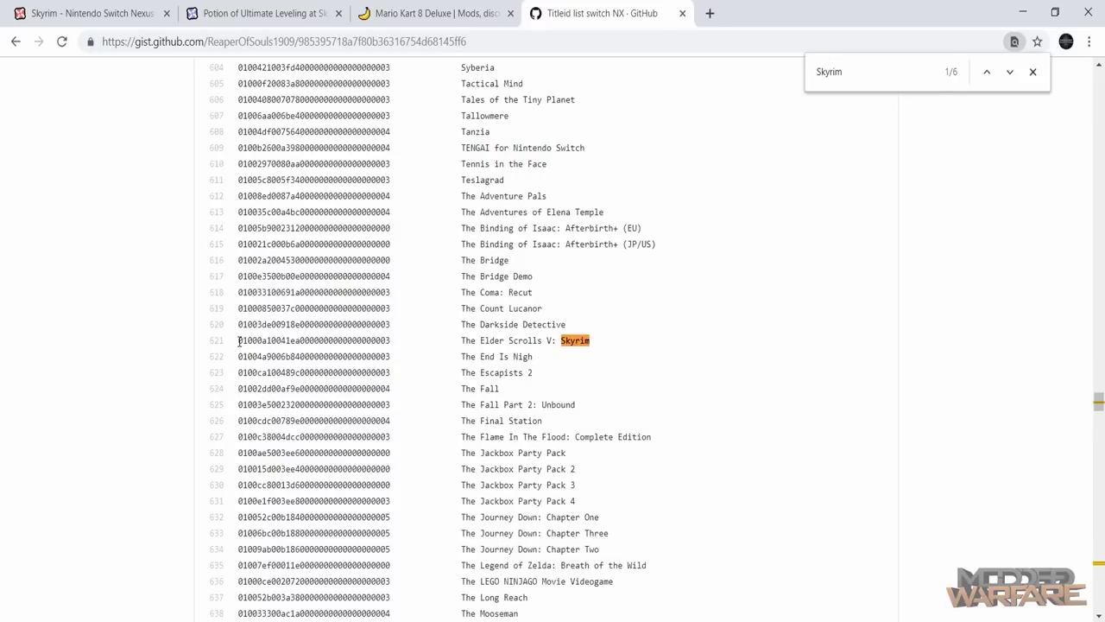
left_click_drag(240, 340, 315, 340)
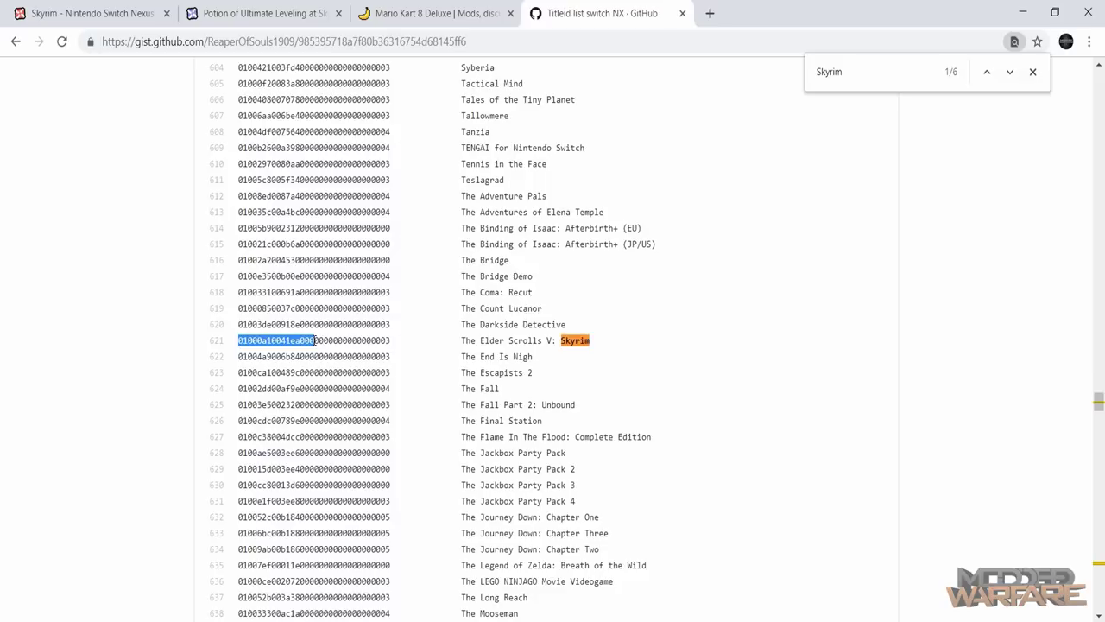
- Examine the new and updated Mario Kart 8 Deluxe mods on the GameBanana page
key("ctrl+shift+Tab")
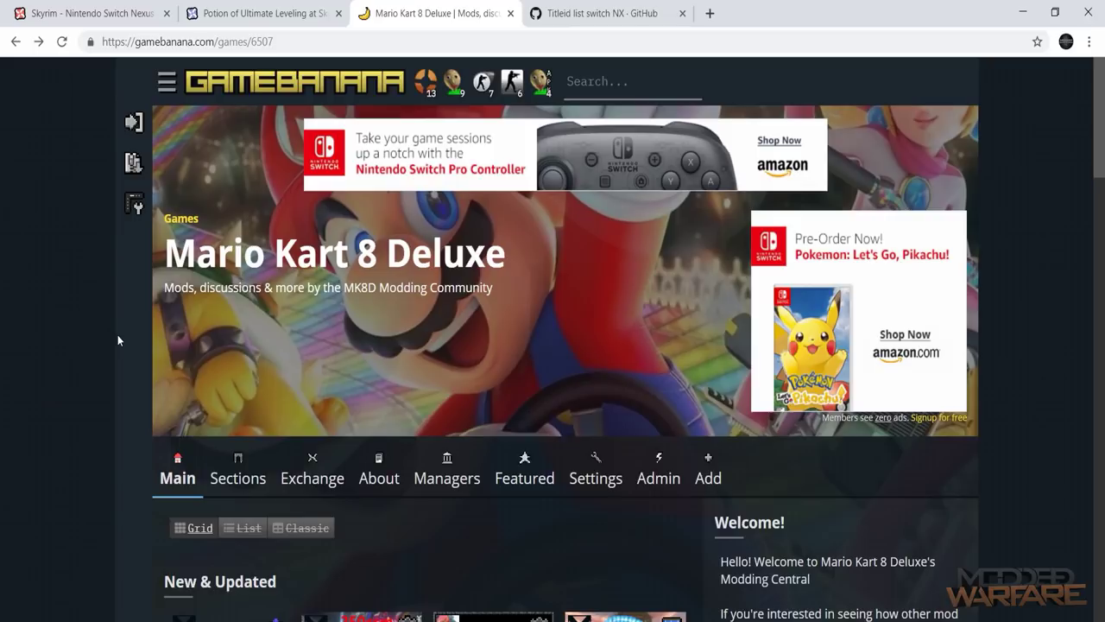
scroll(119, 334, "down", 3)
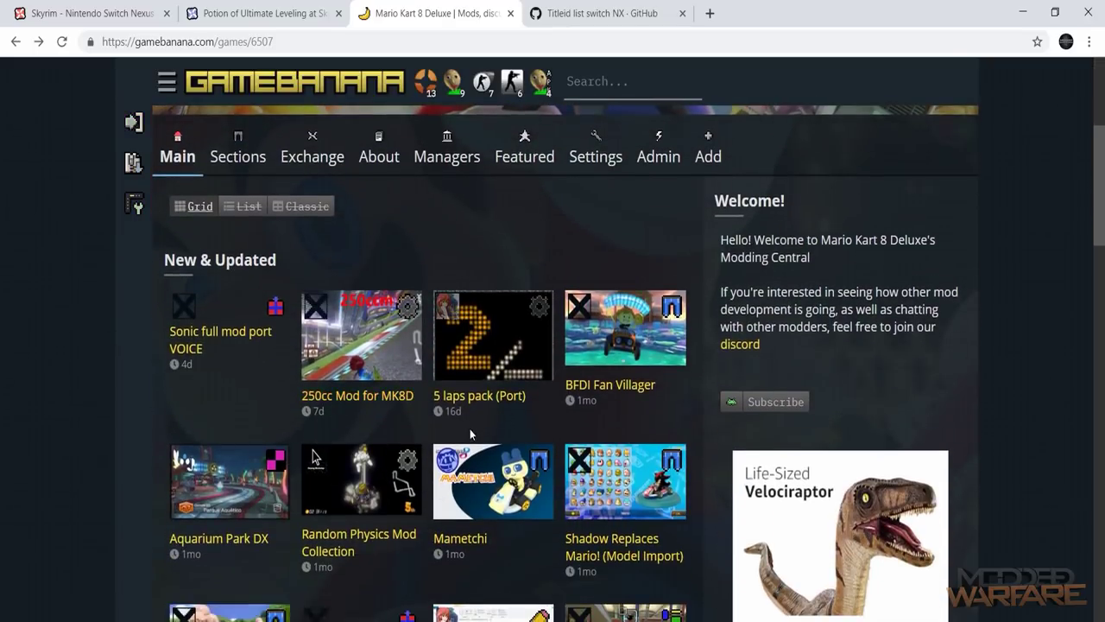
scroll(475, 415, "down", 3)
scroll(457, 440, "up", 5)
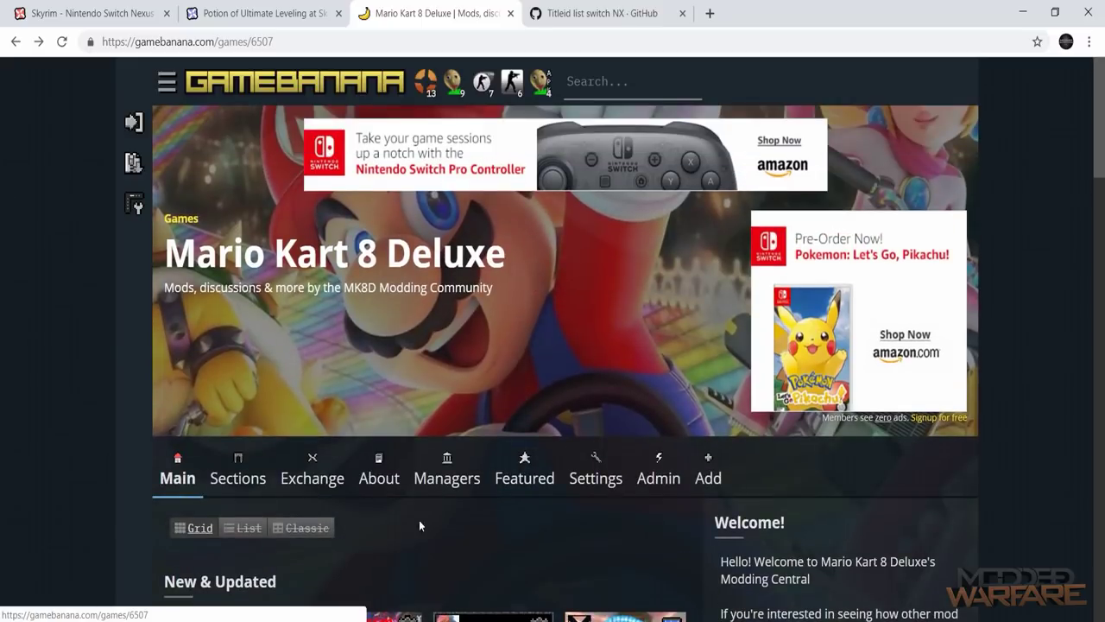
scroll(418, 520, "down", 2)
scroll(402, 546, "down", 5)
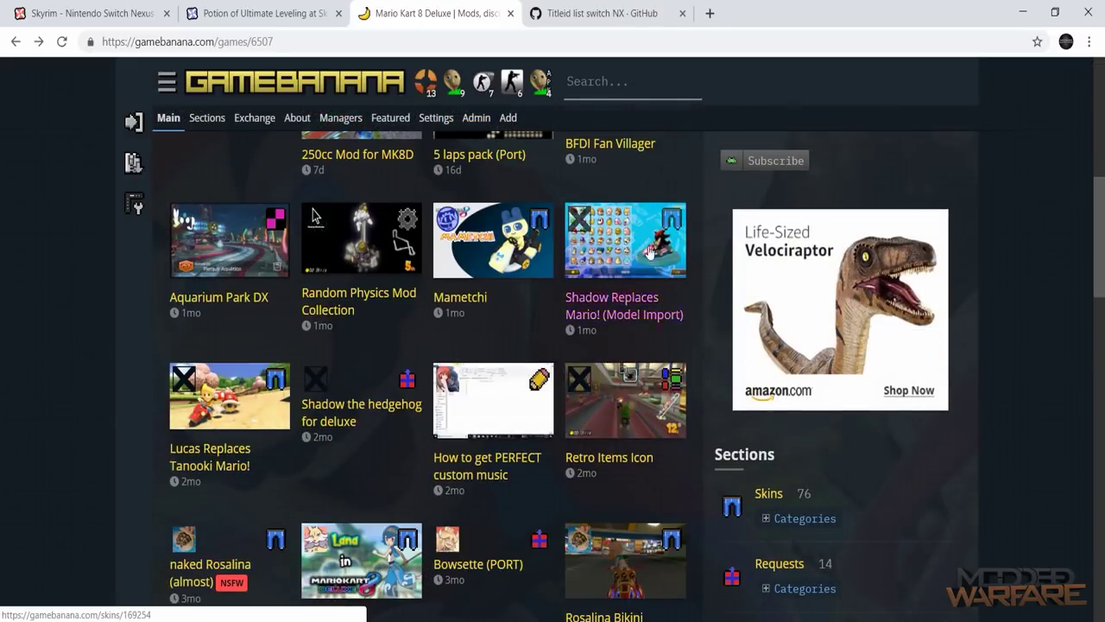
scroll(603, 314, "down", 3)
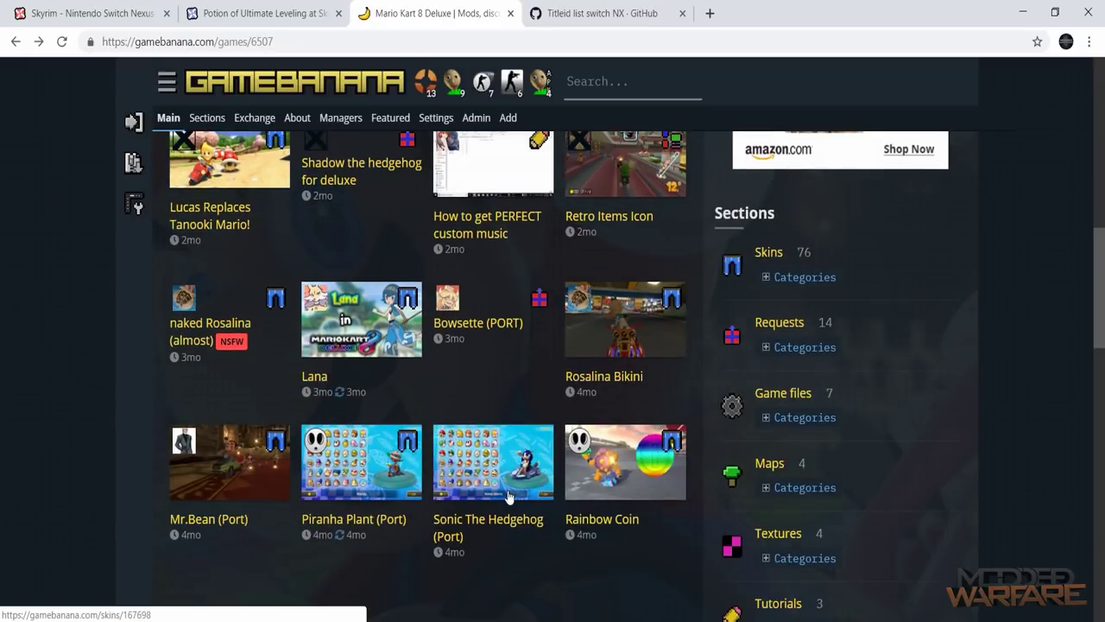
scroll(439, 420, "up", 5)
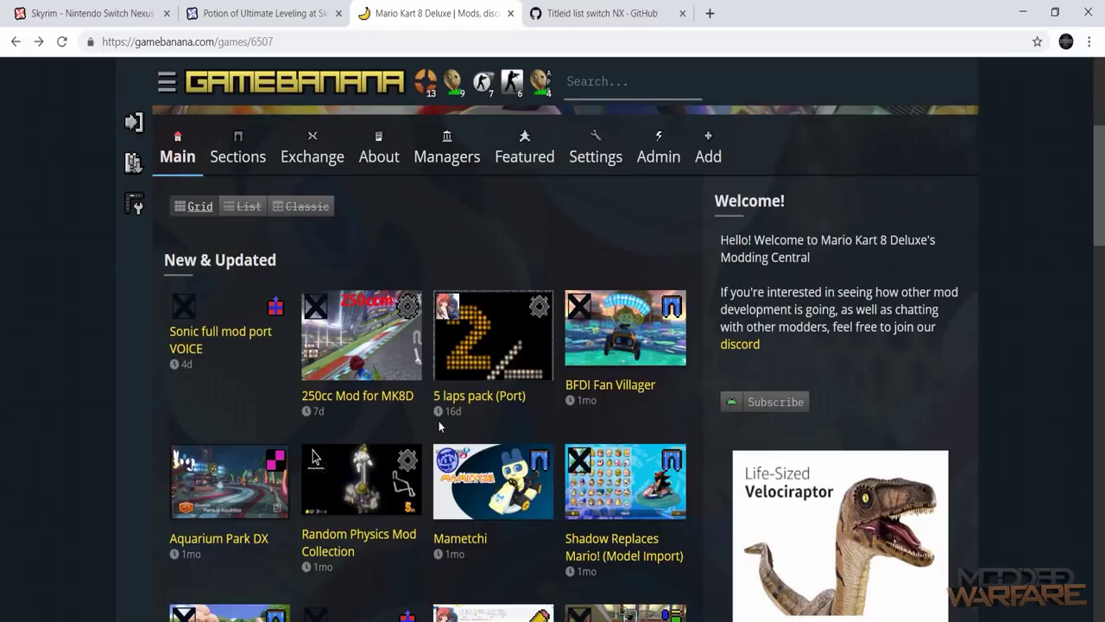
scroll(439, 421, "down", 2)
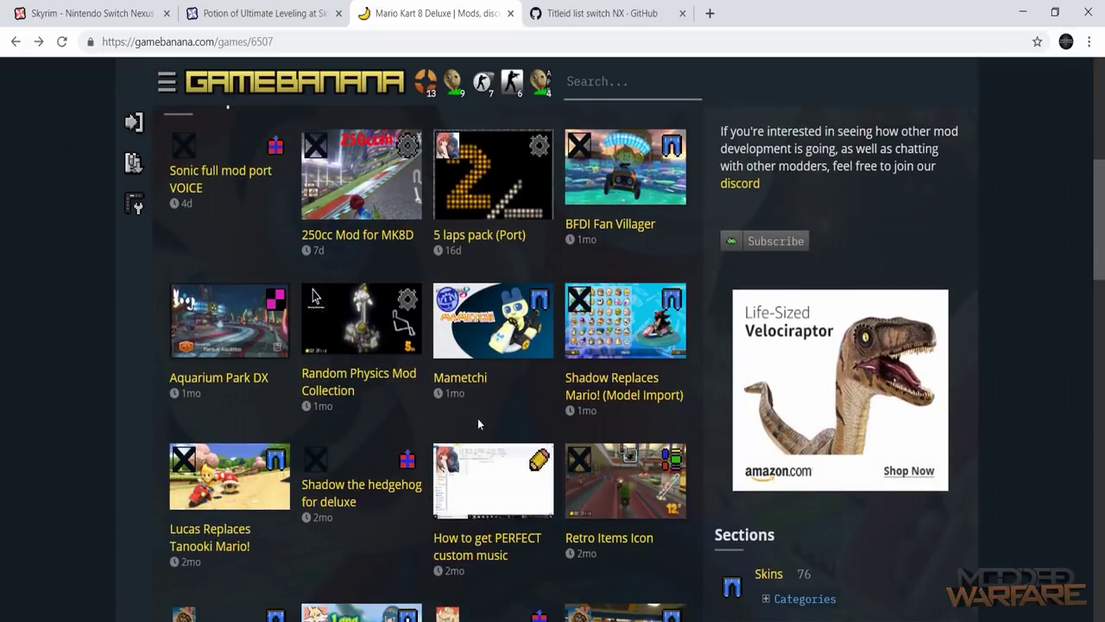
scroll(396, 432, "down", 1)
scroll(396, 431, "up", 4)
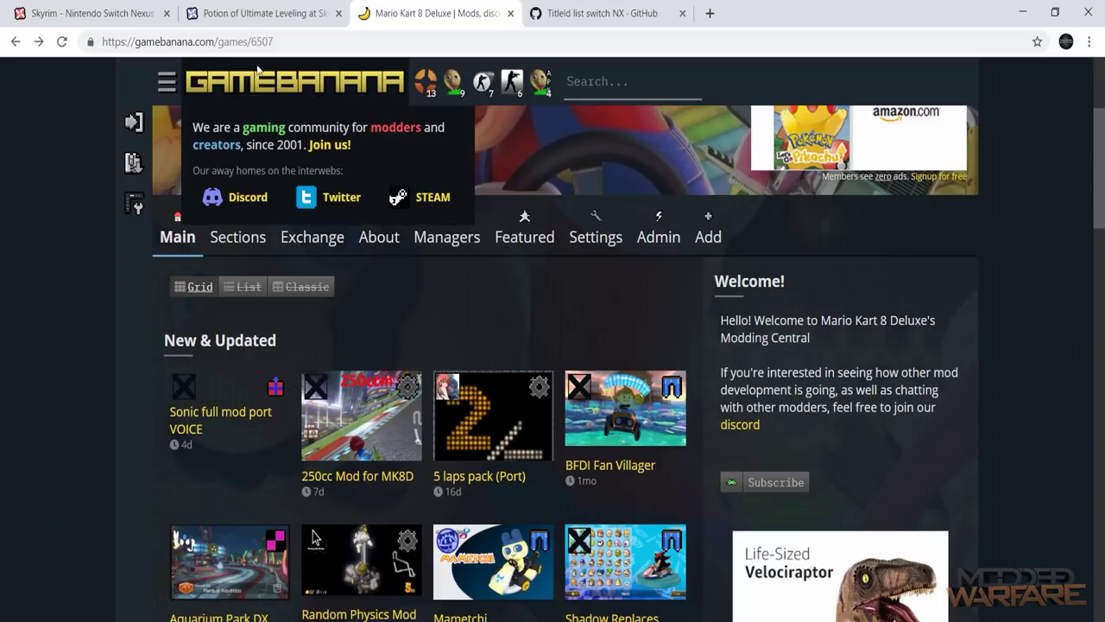
- View the Potion of Ultimate Leveling mod page and browse the featured mods on the Skyrim Nintendo Switch page of Nexus Mods
left_click(226, 12)
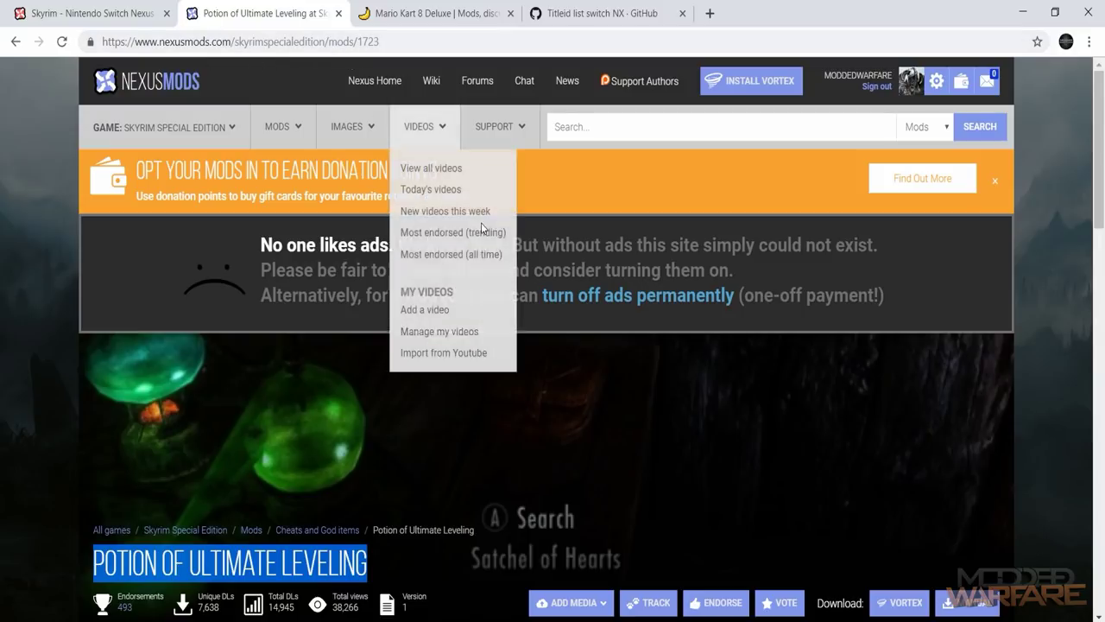
scroll(630, 466, "down", 1)
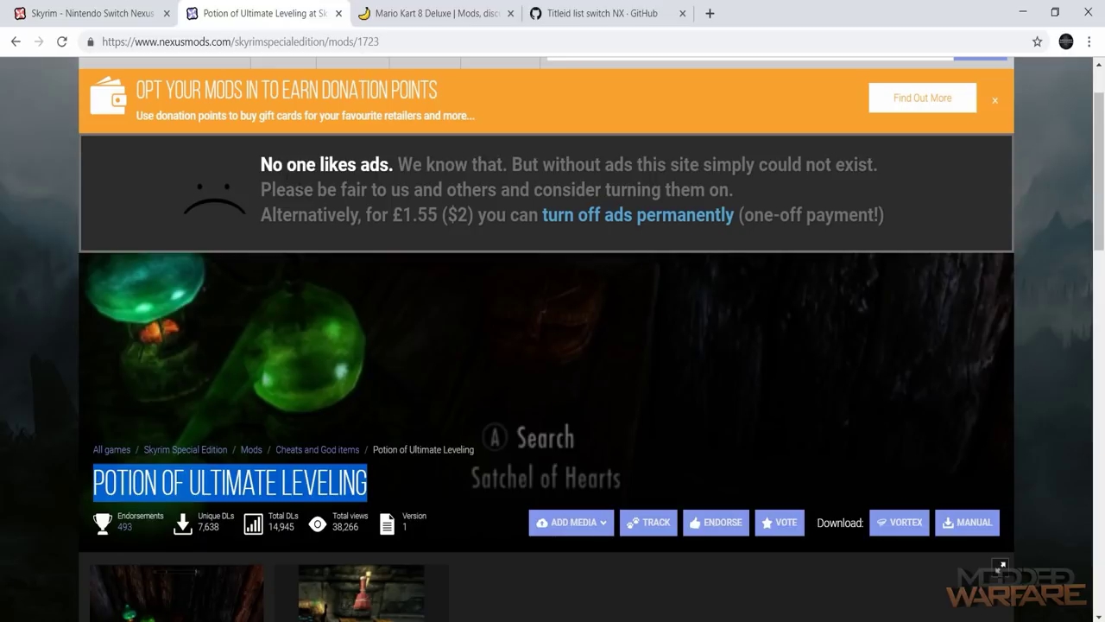
left_click(130, 14)
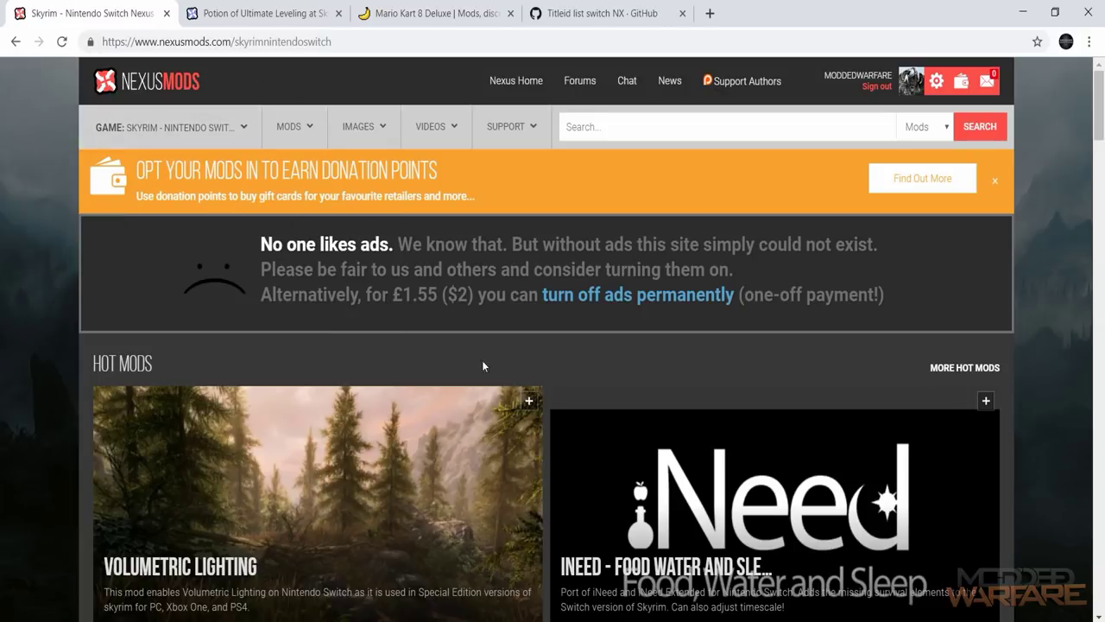
scroll(509, 383, "down", 4)
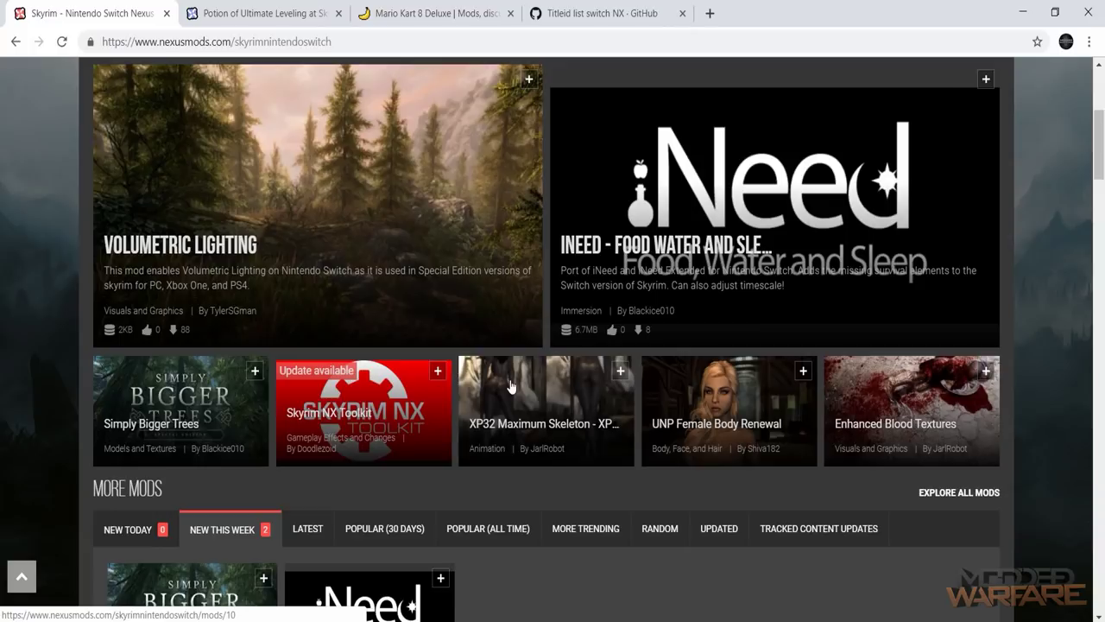
scroll(511, 386, "down", 2)
scroll(544, 434, "down", 1)
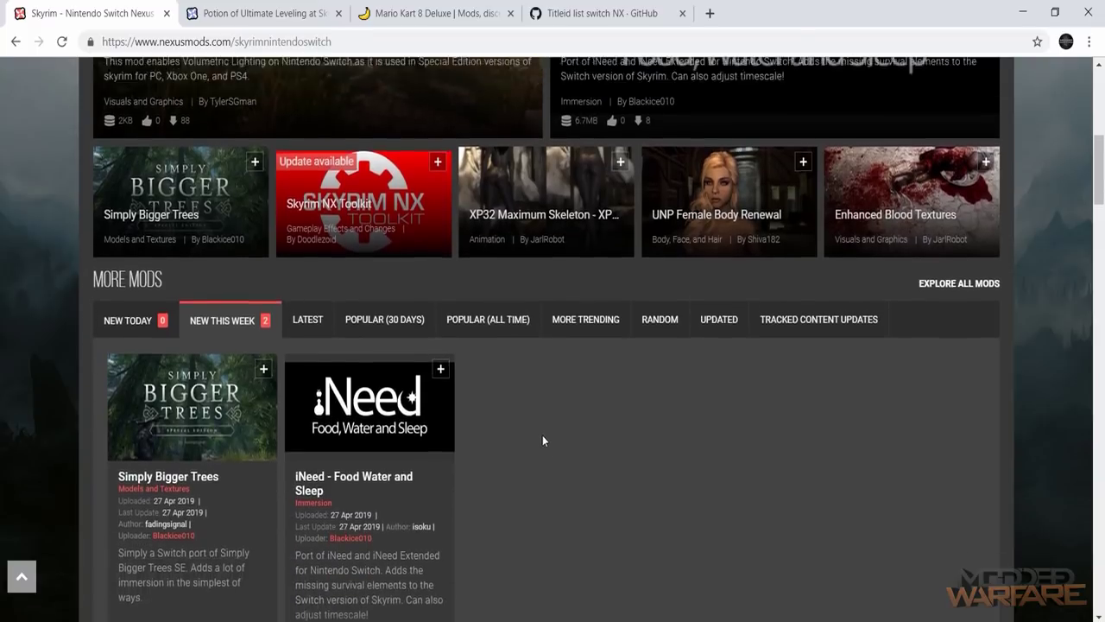
scroll(542, 435, "up", 2)
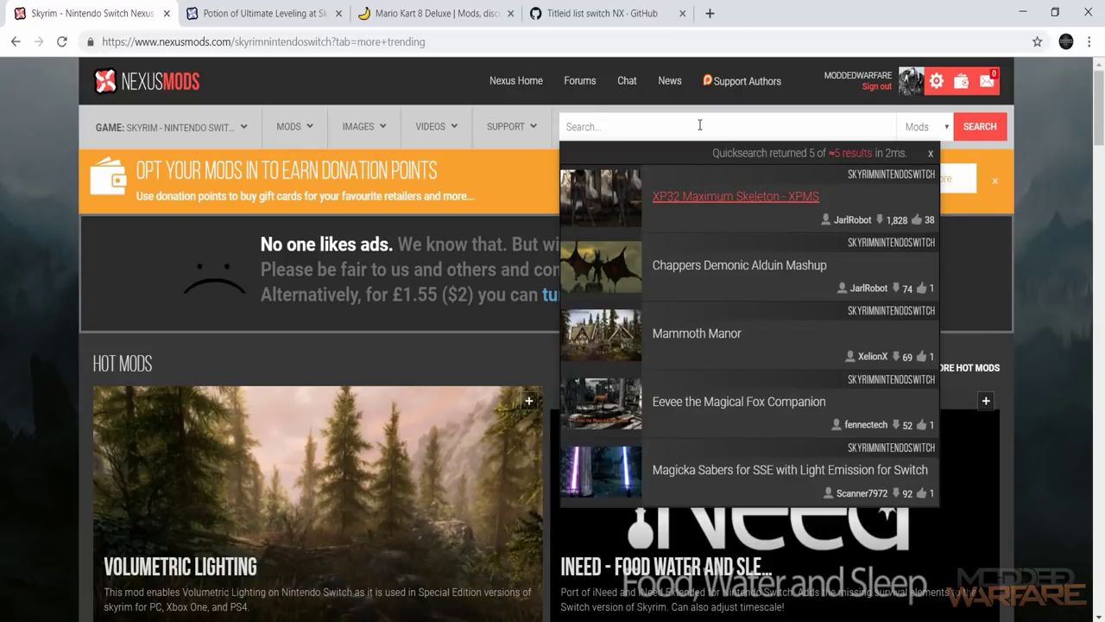
- Search the Skyrim Nintendo Switch mods for "magic" and for "project"
left_click(700, 125)
type("magic")
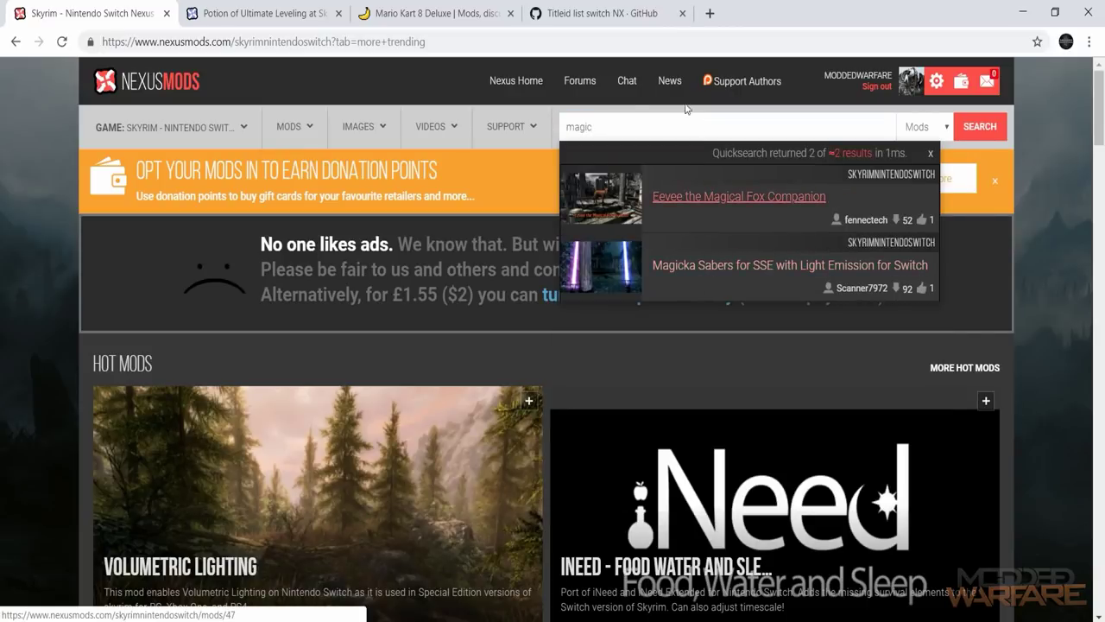
double_click(635, 126)
mouse_move(395, 148)
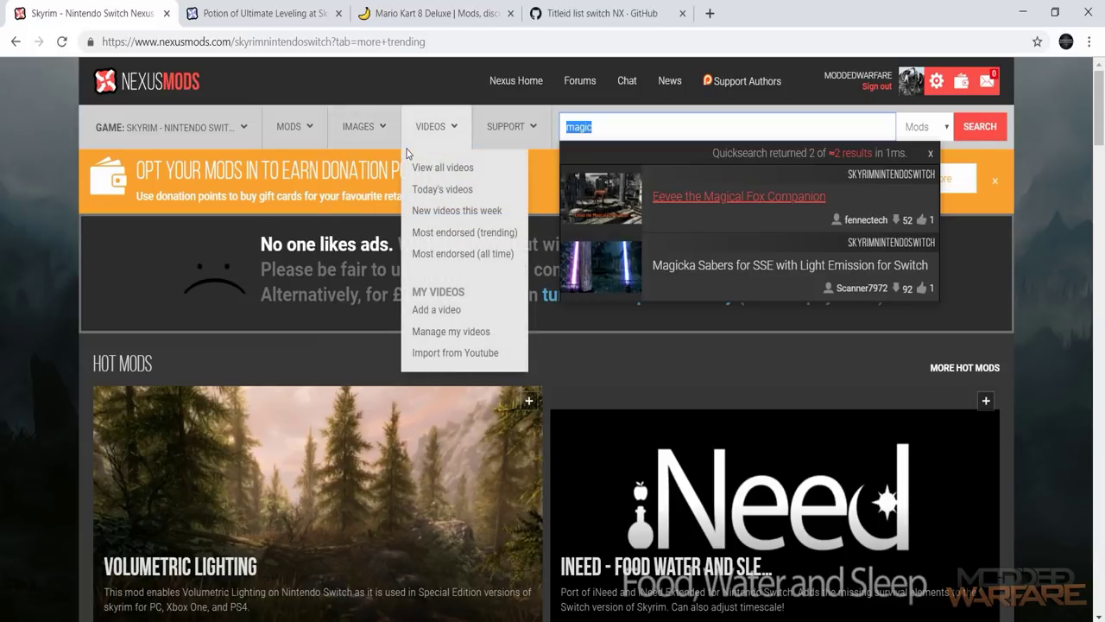
type("project")
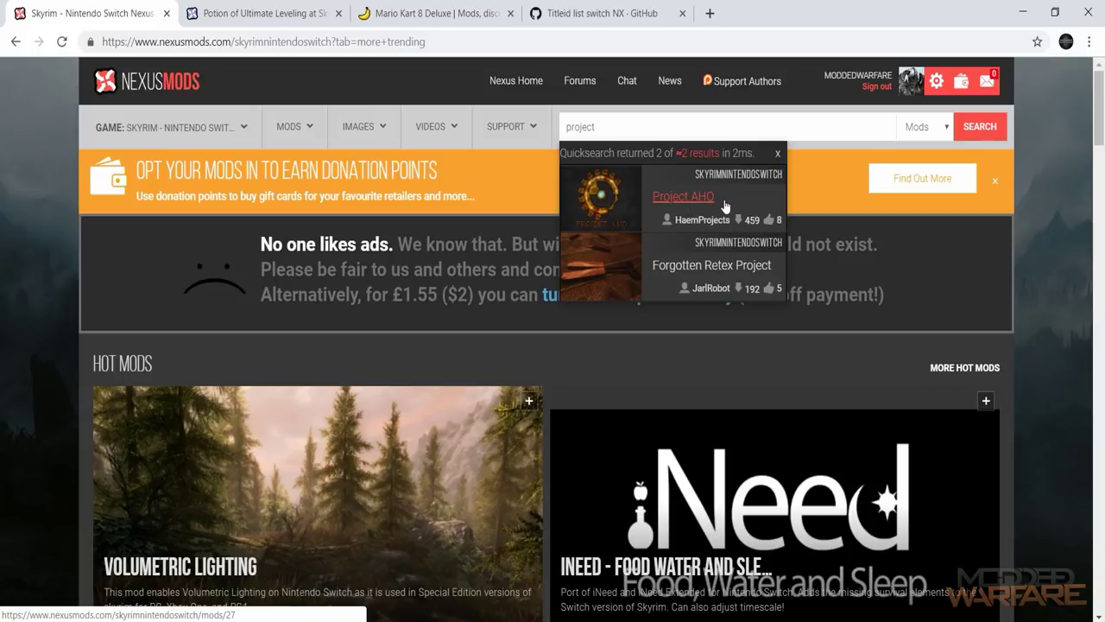
- Select "skyrimspecialedition" in the web address of the Potion of Ultimate Leveling mod and look over its page
left_click(267, 14)
left_click(255, 43)
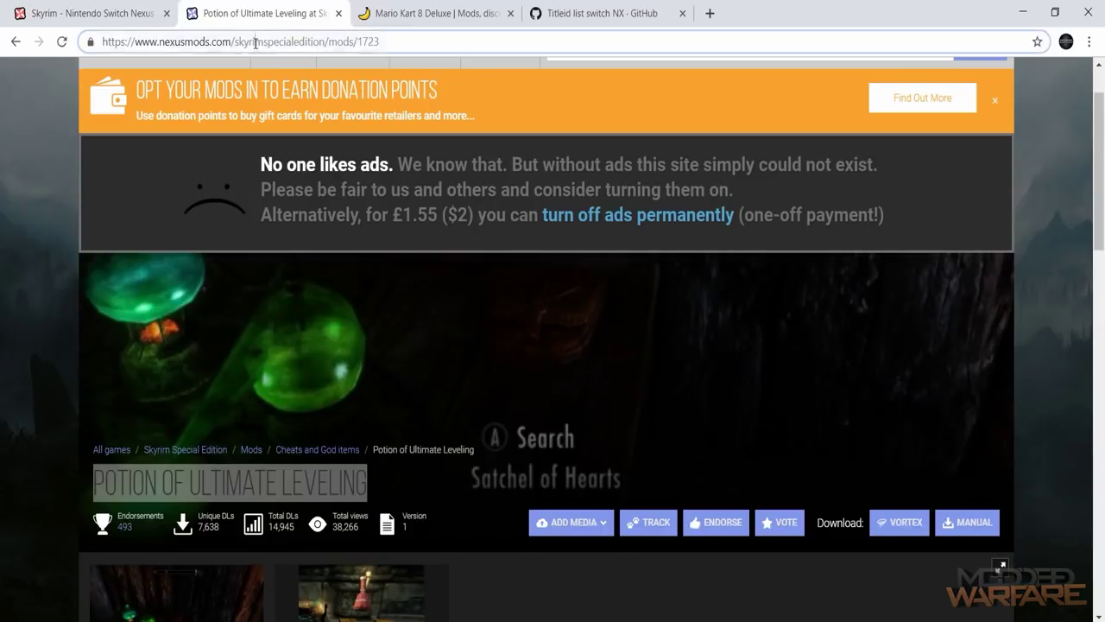
double_click(255, 43)
scroll(614, 417, "up", 1)
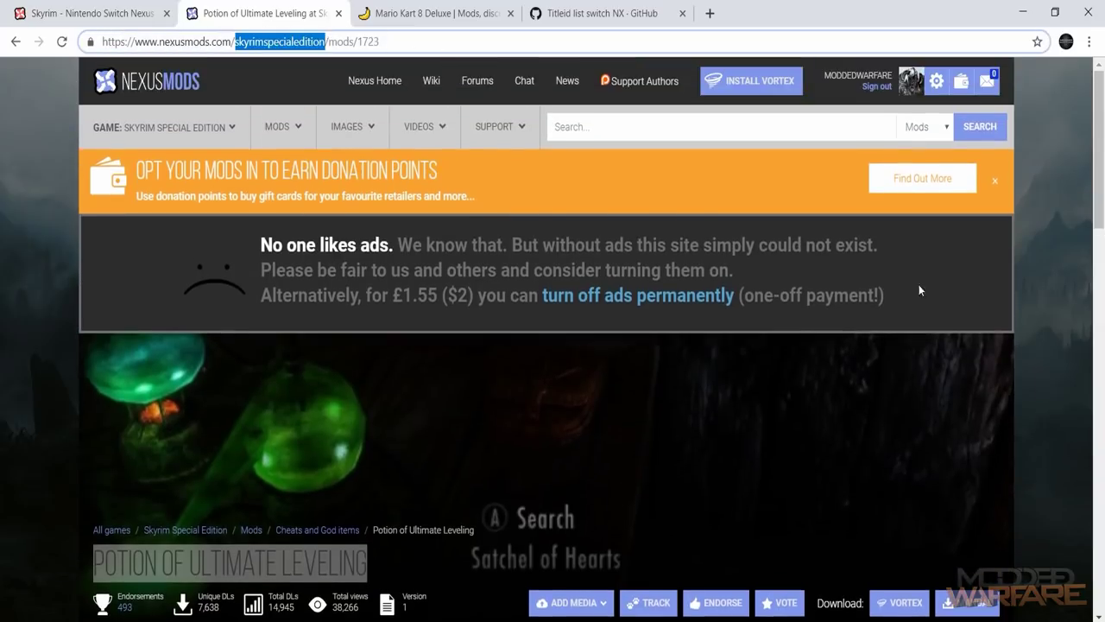
scroll(636, 411, "down", 5)
scroll(402, 374, "up", 5)
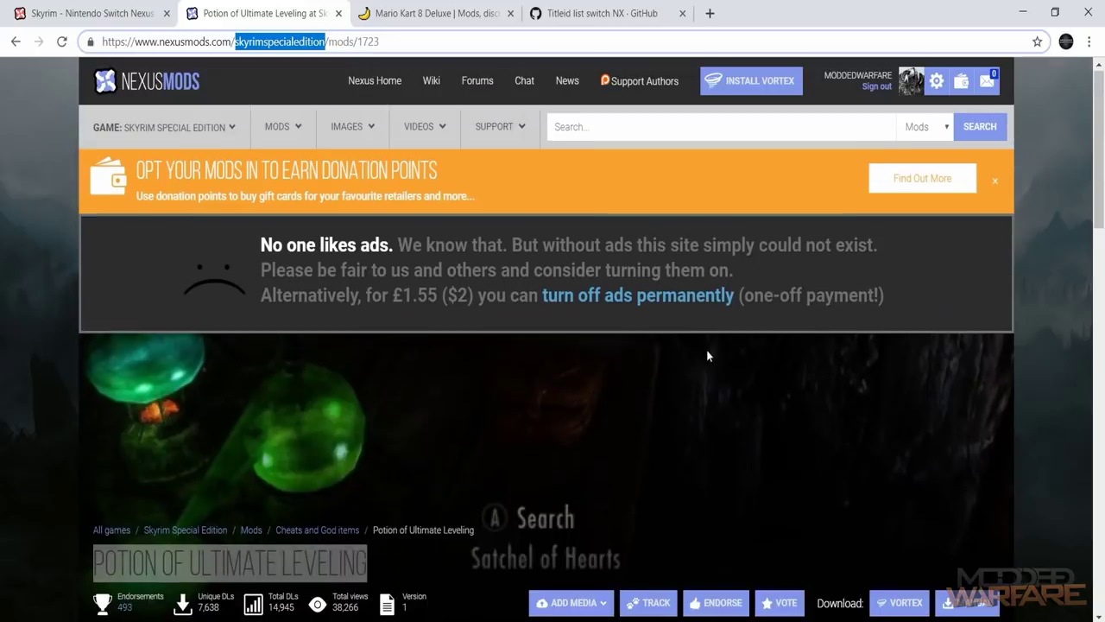
- Search the Skyrim Special Edition mods for "cheating chests" and view the Cheating Chests mod page
left_click(691, 126)
type("cheating")
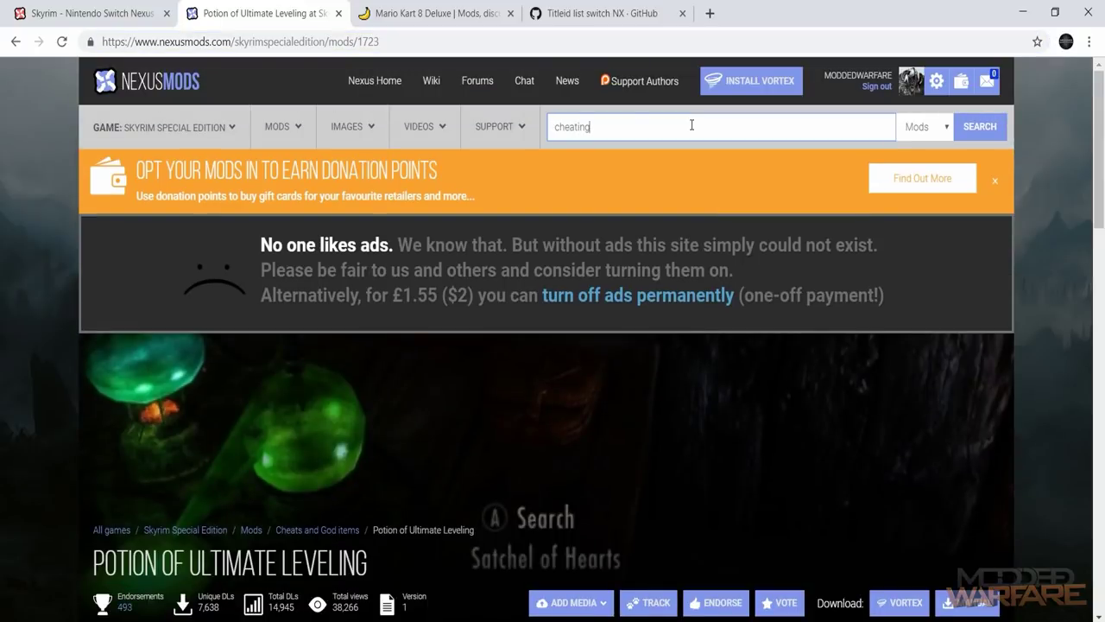
type(" chests")
key("Return")
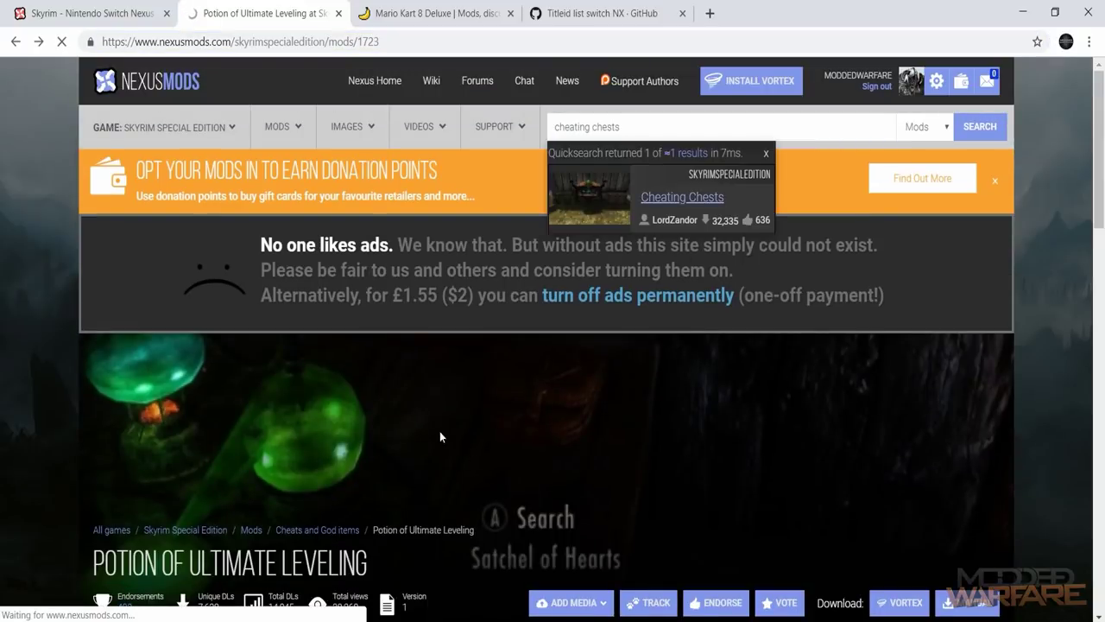
scroll(208, 473, "down", 3)
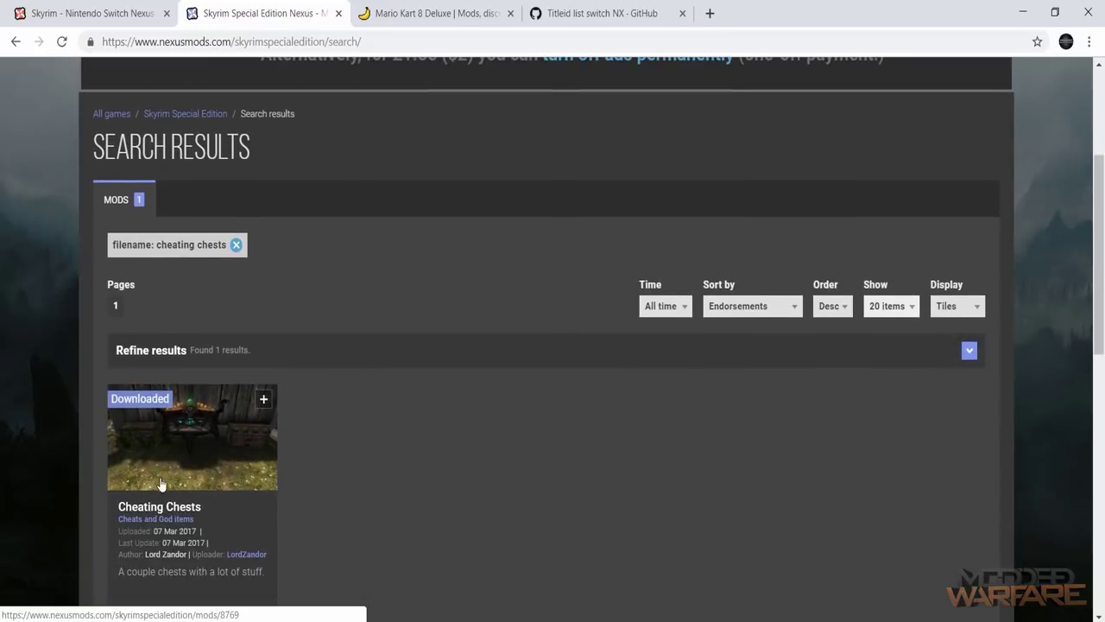
left_click(160, 484)
scroll(595, 494, "down", 3)
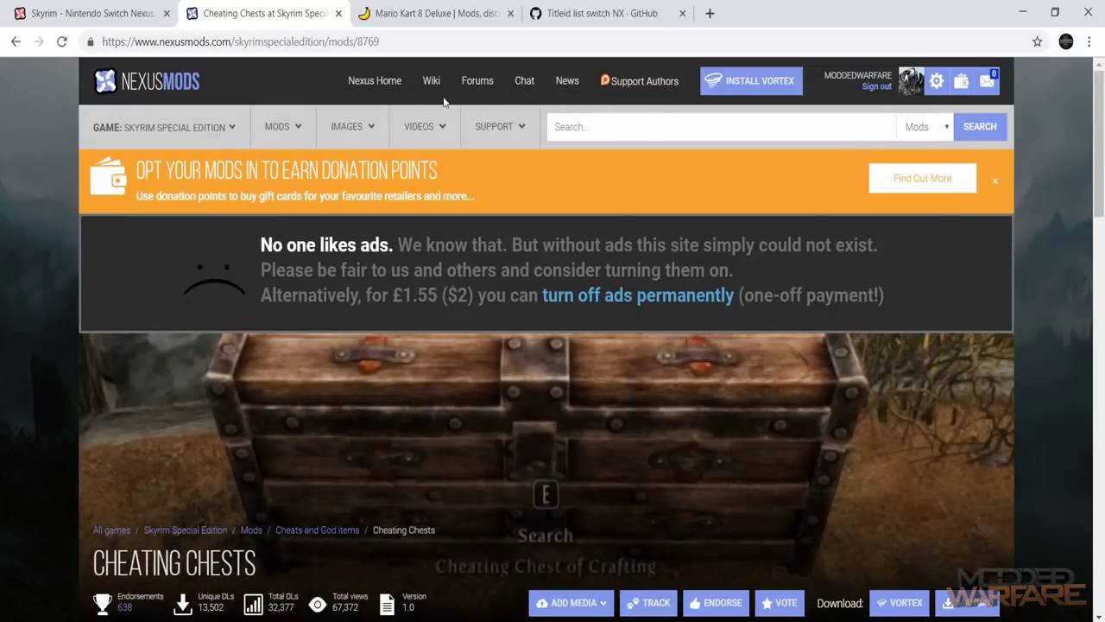
- Look over the new and updated Mario Kart 8 Deluxe mods on GameBanana again
left_click(427, 13)
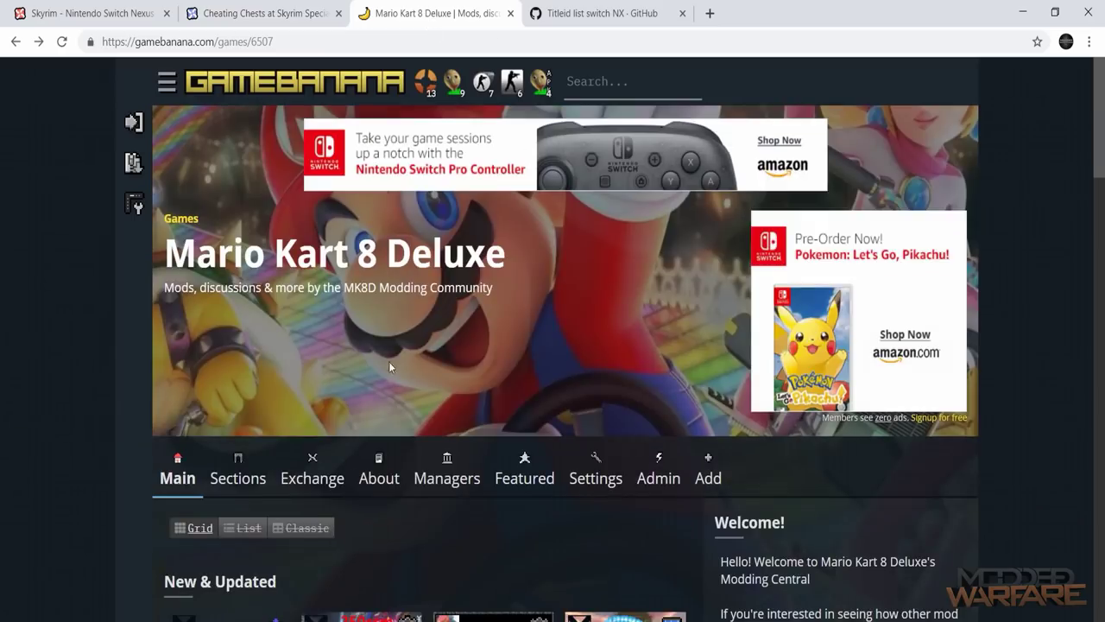
scroll(488, 529, "down", 7)
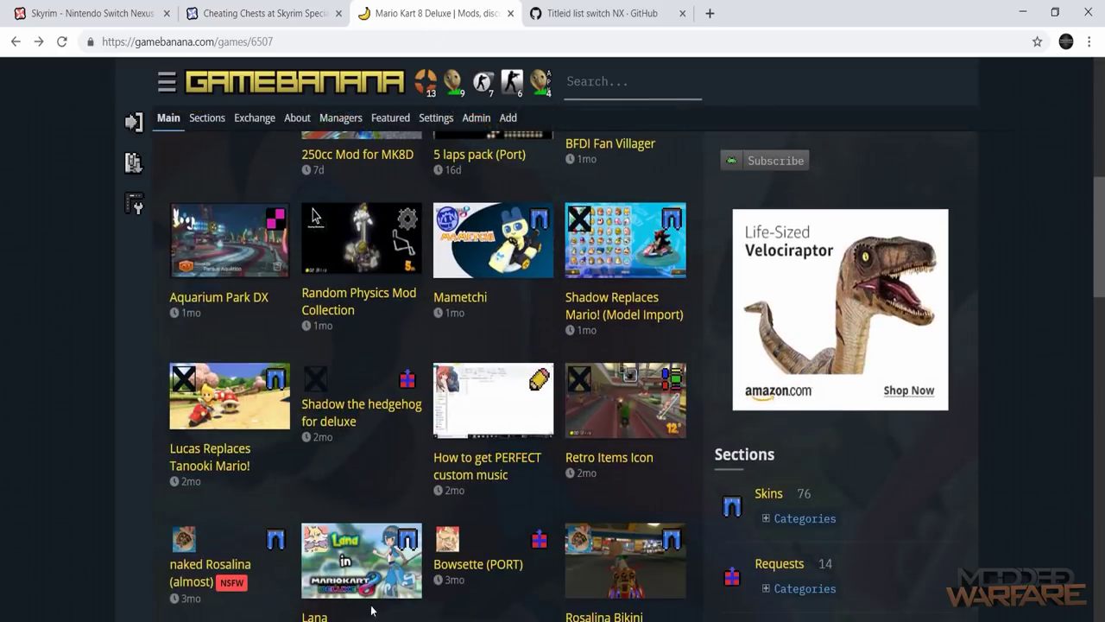
scroll(339, 507, "up", 5)
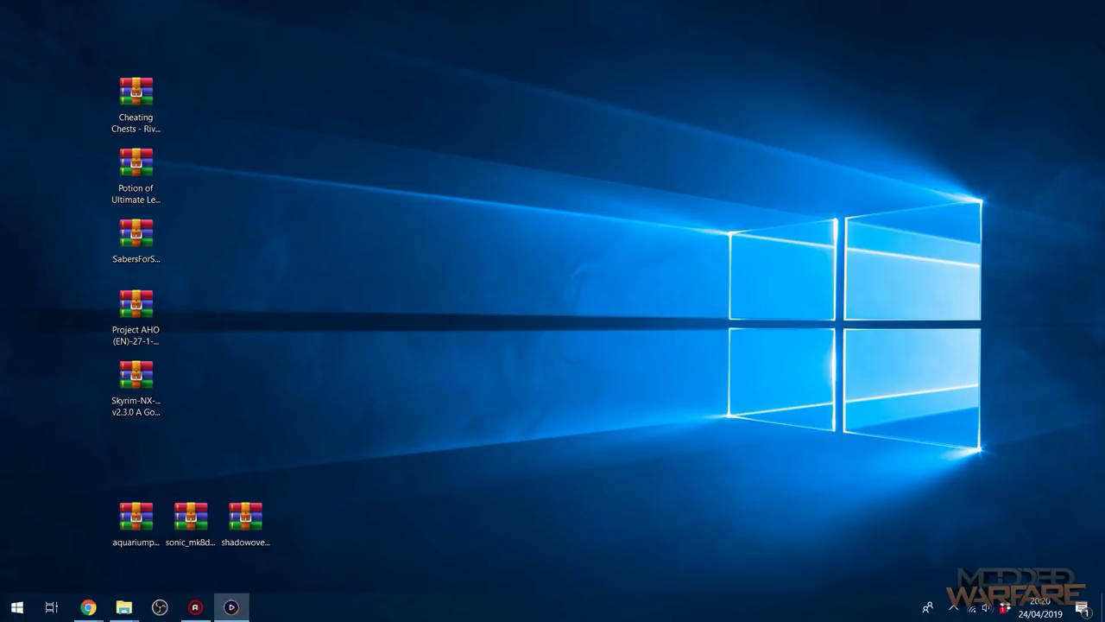
- In File Explorer, delete the 01000A10041EA000 folder from atmosphere\titles on USB Drive (I:)
left_click(123, 607)
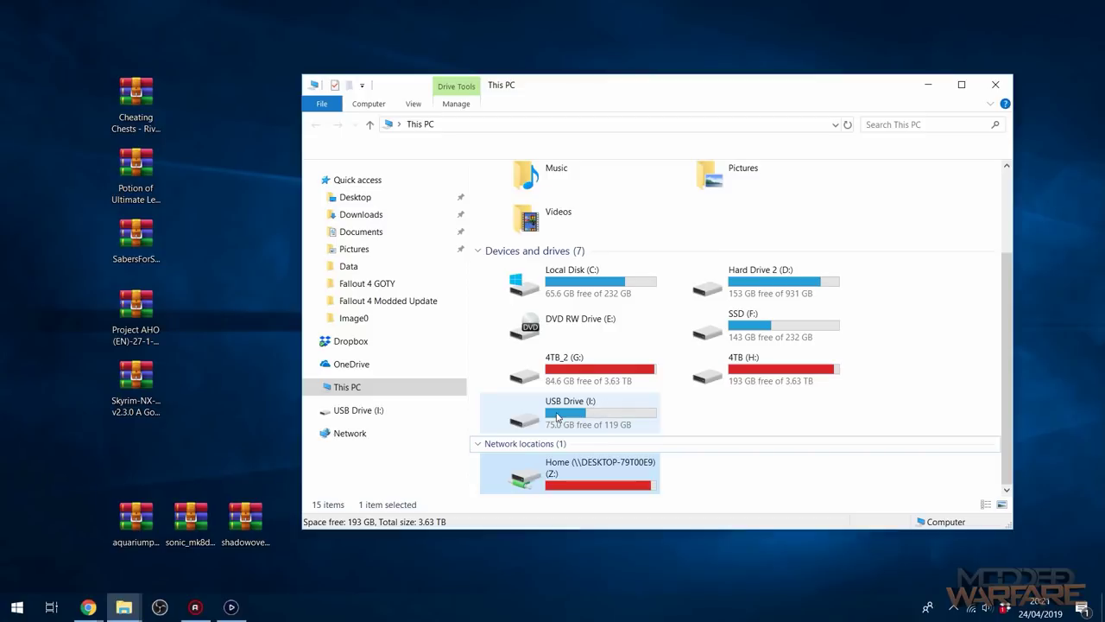
double_click(556, 414)
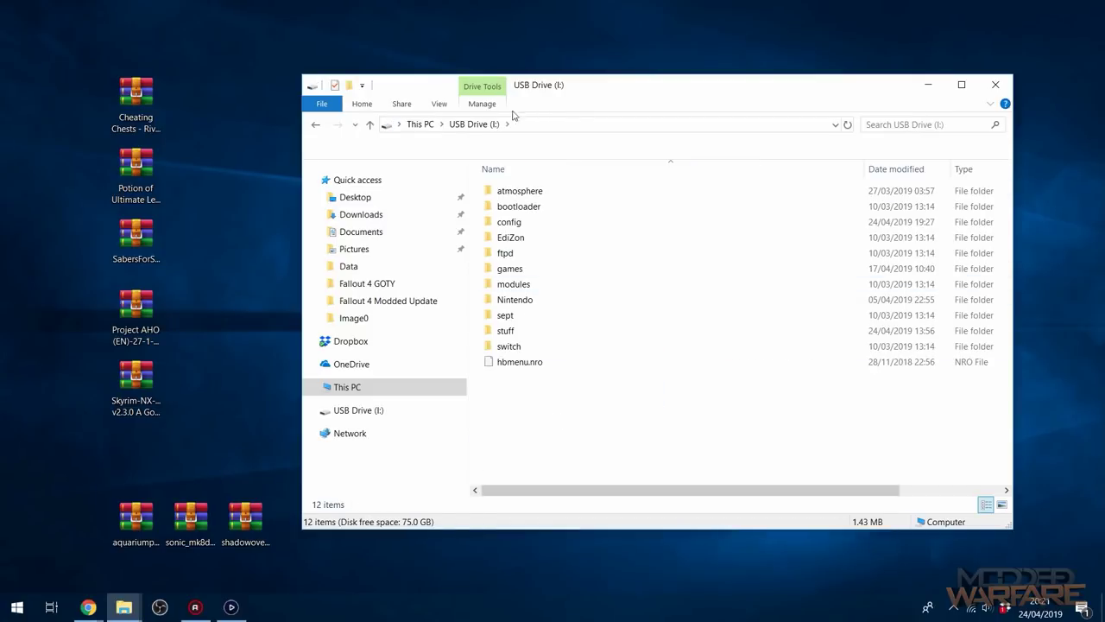
double_click(552, 185)
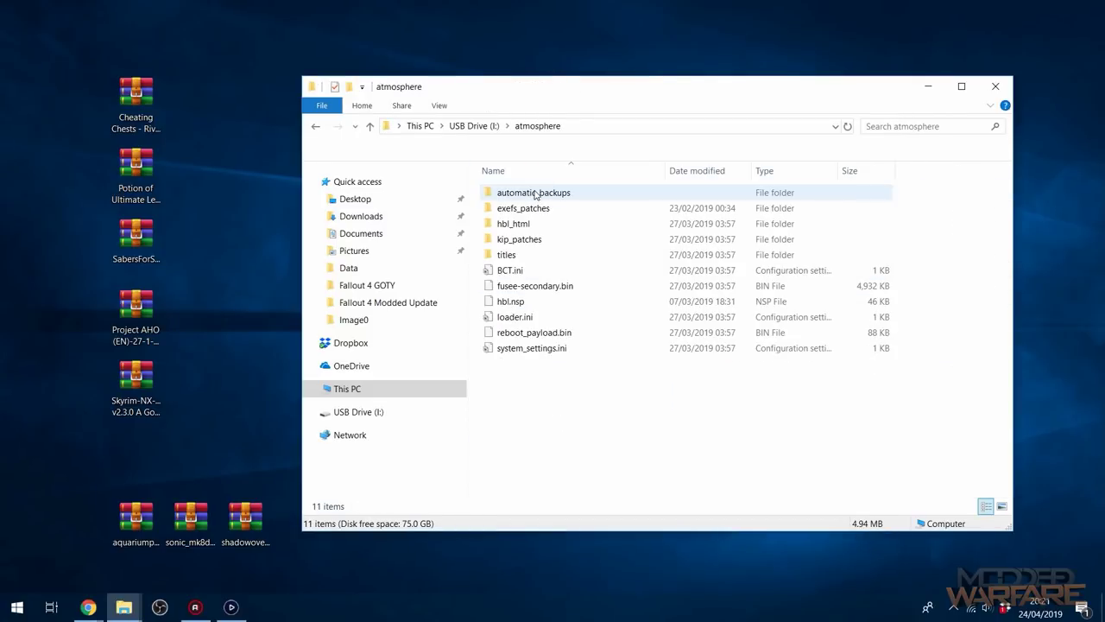
double_click(506, 254)
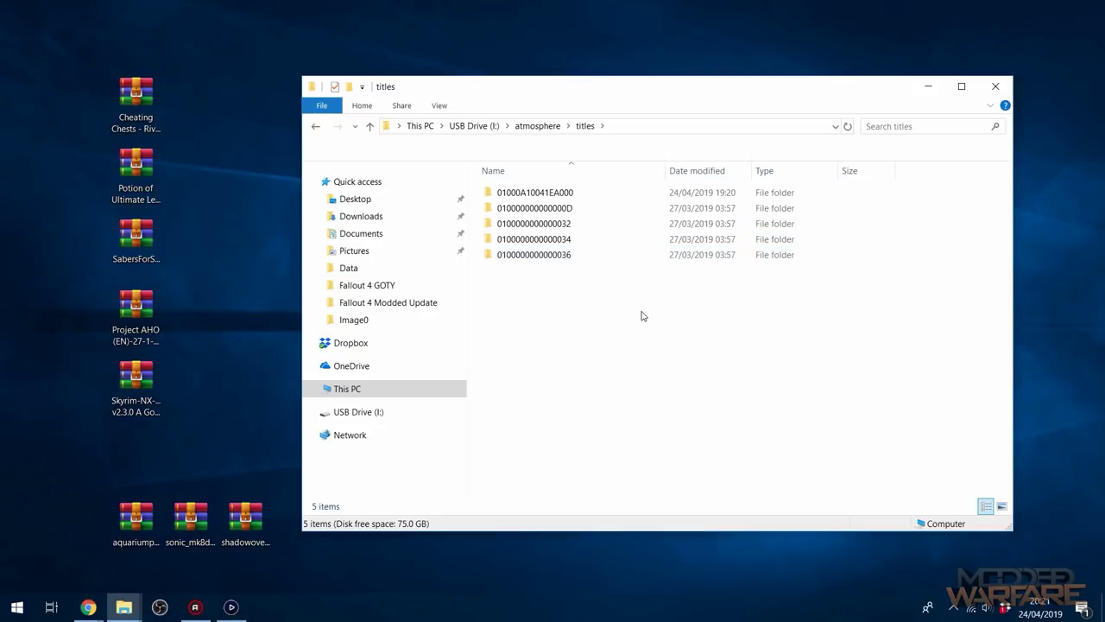
left_click(595, 193)
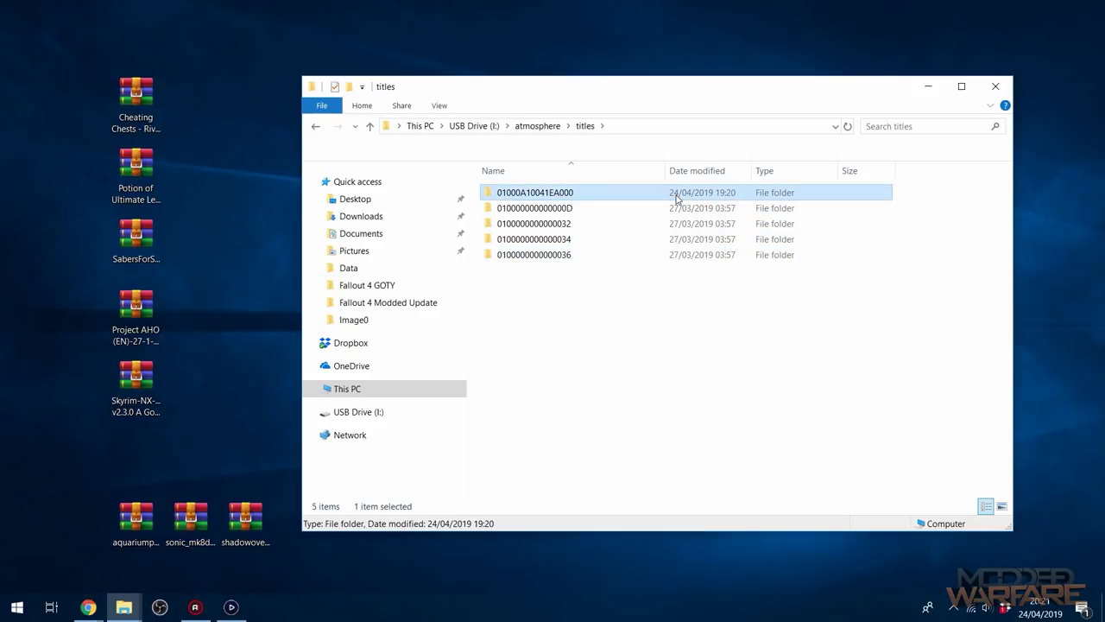
key("Delete")
key("Return")
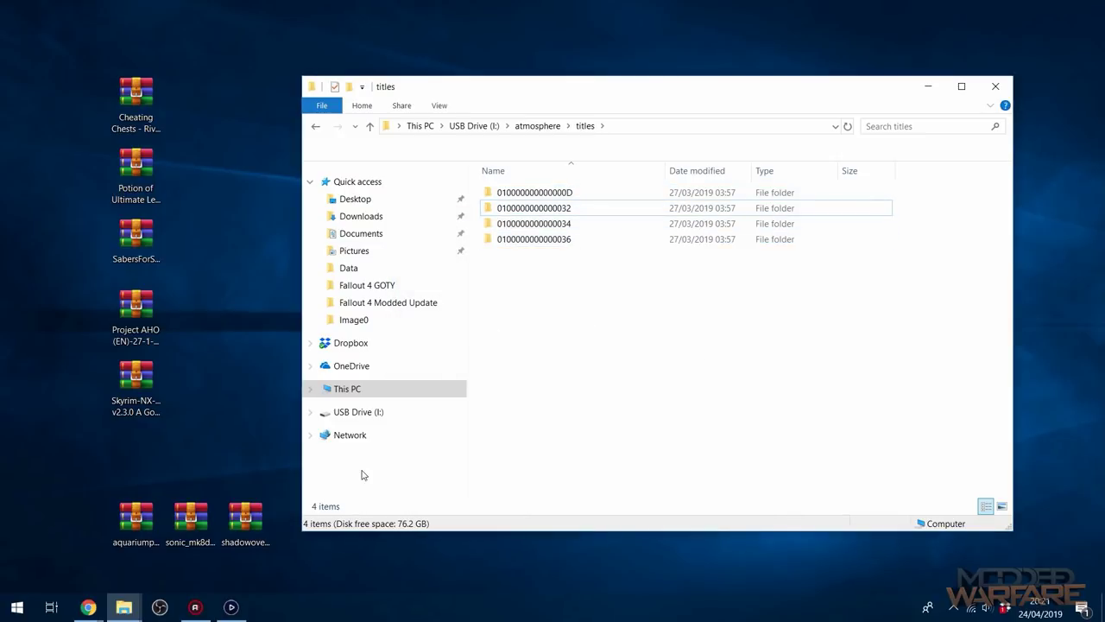
left_click(136, 518)
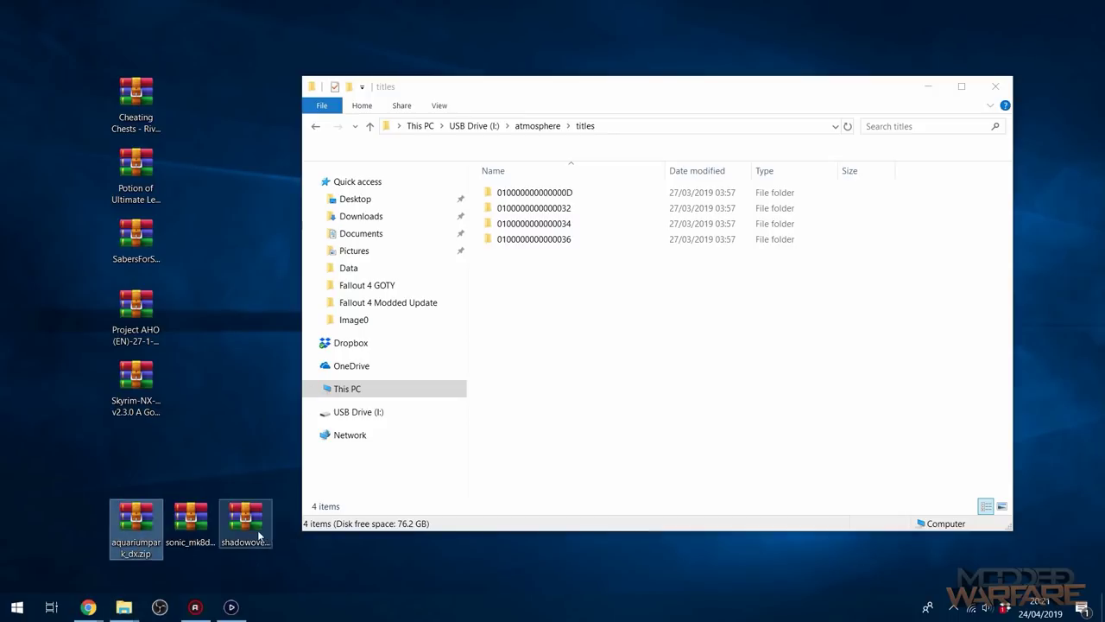
left_click(234, 518)
double_click(245, 521)
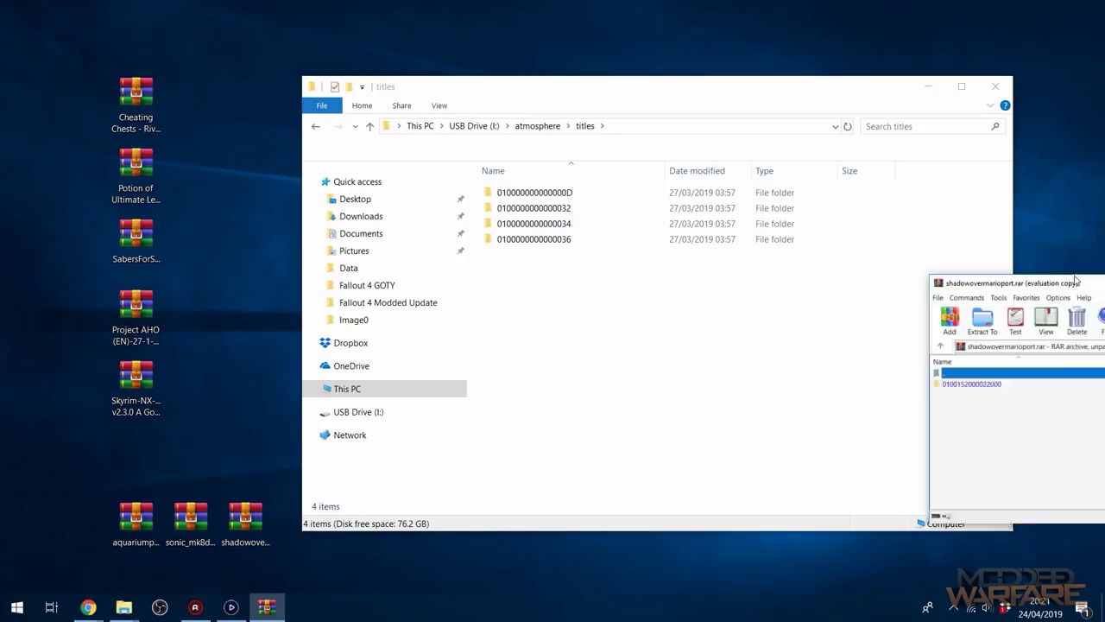
left_click(892, 280)
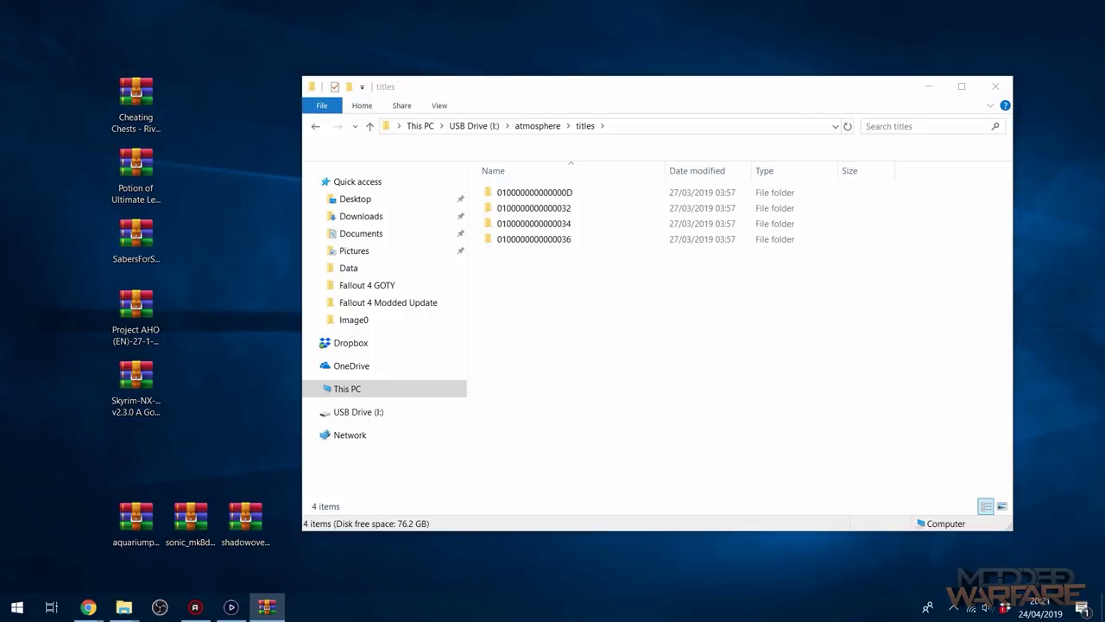
left_click_drag(331, 219, 215, 277)
left_click(97, 406)
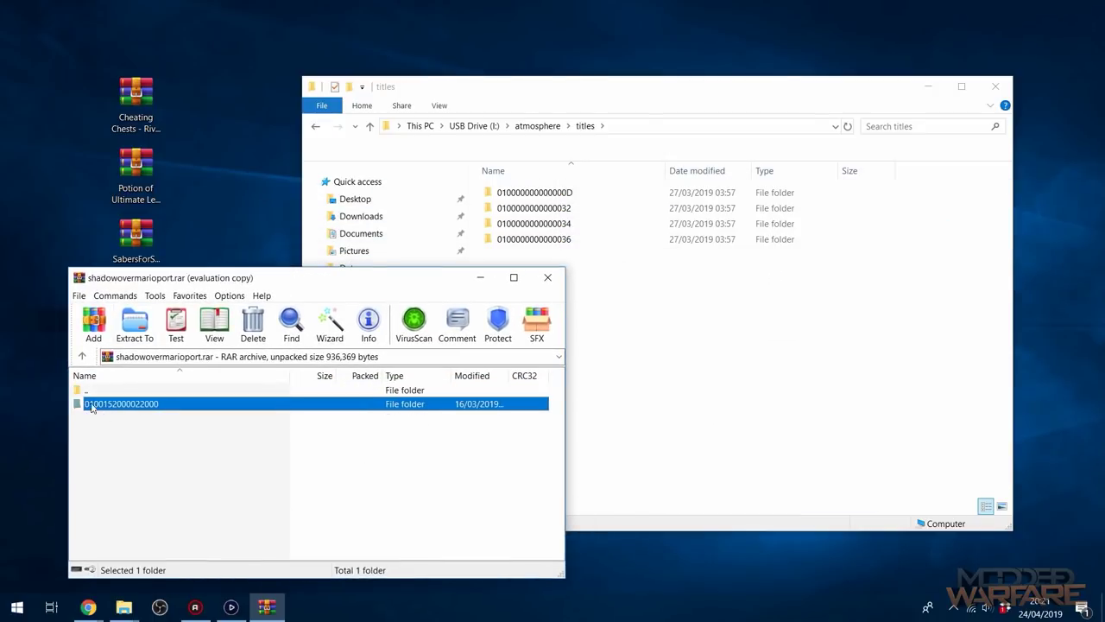
left_click_drag(122, 412, 810, 361)
left_click(179, 277)
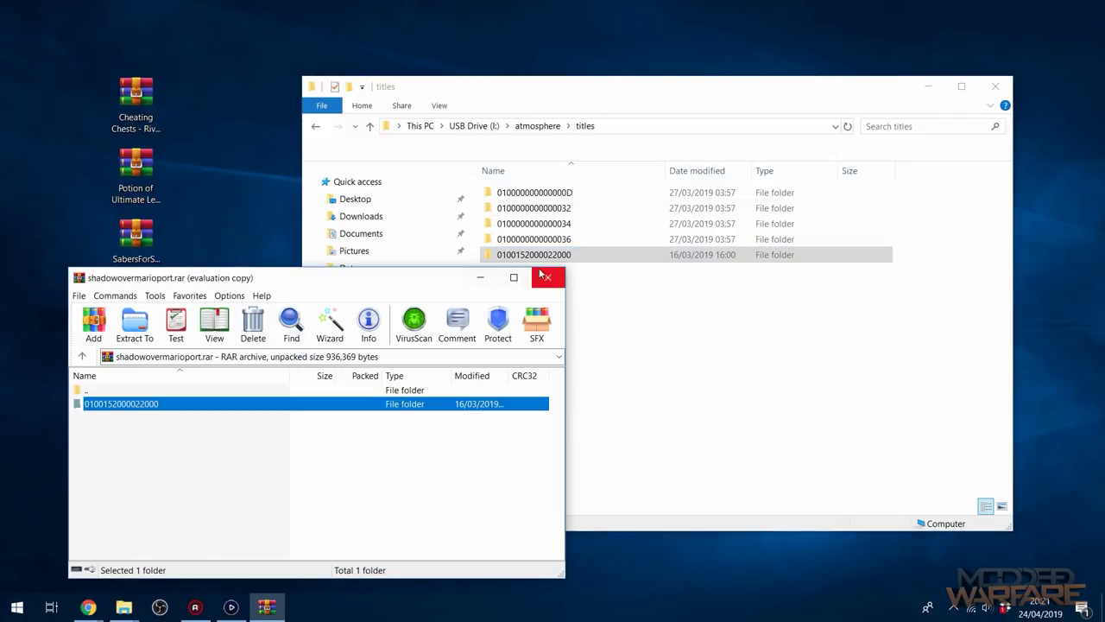
left_click(548, 277)
left_click(557, 254)
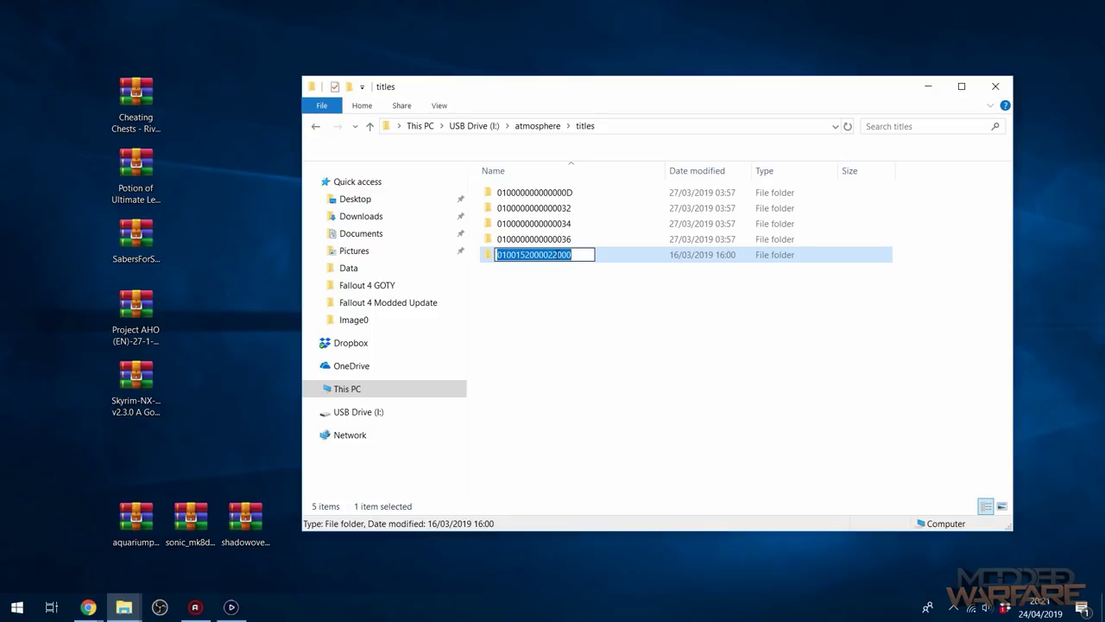
key("Return")
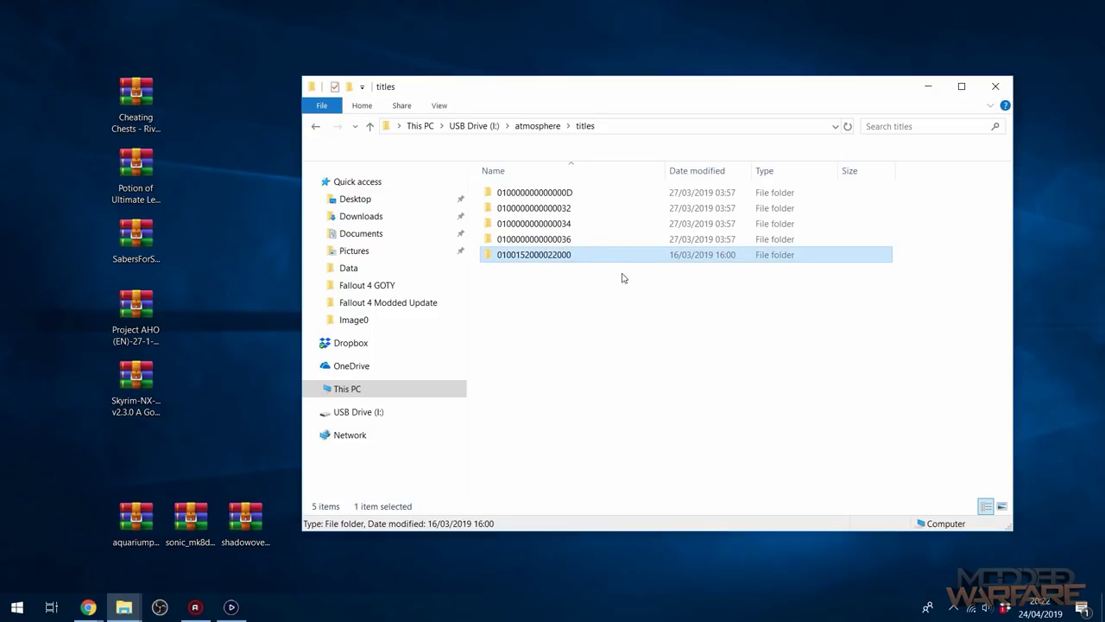
double_click(527, 255)
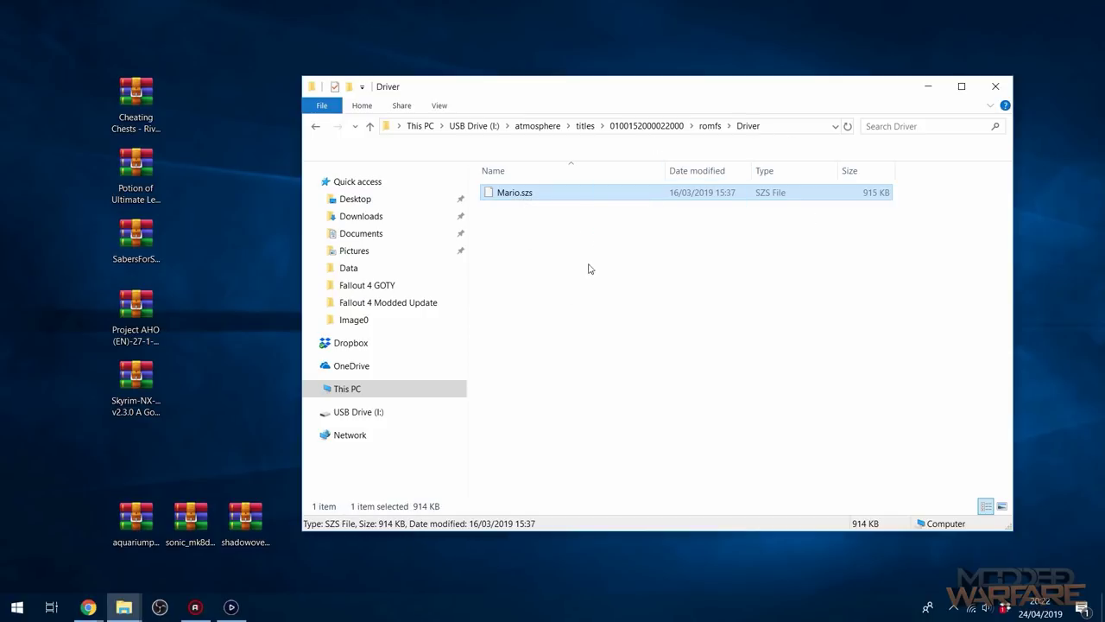
left_click(621, 126)
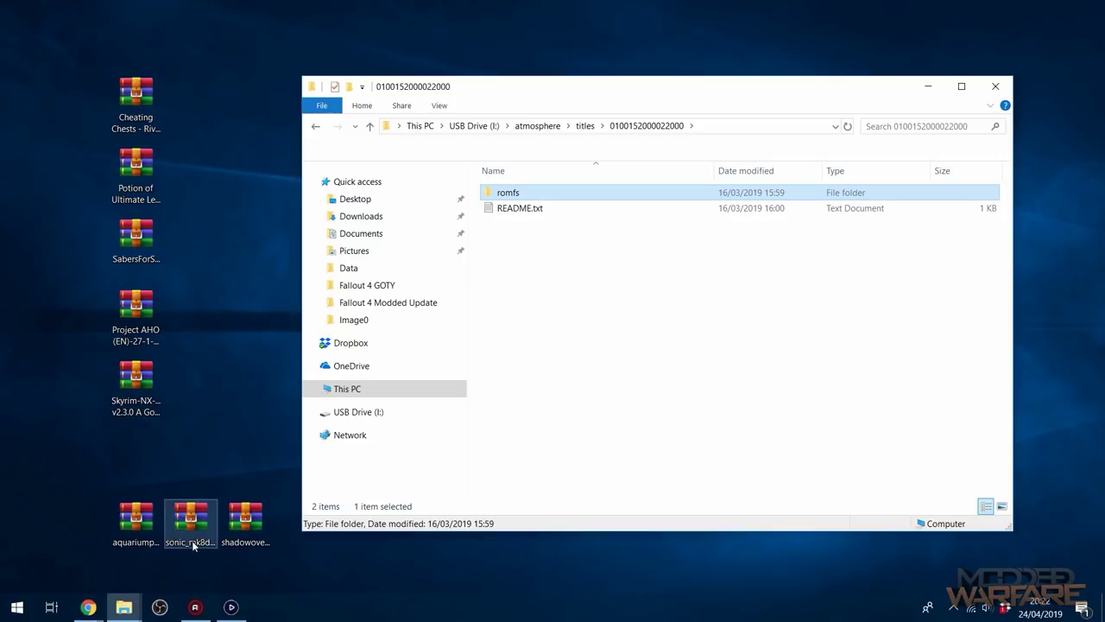
- Open the aquariumpark_dx.zip archive from the desktop and select its Audio, Course and MapObj folders
left_click(139, 512)
double_click(139, 516)
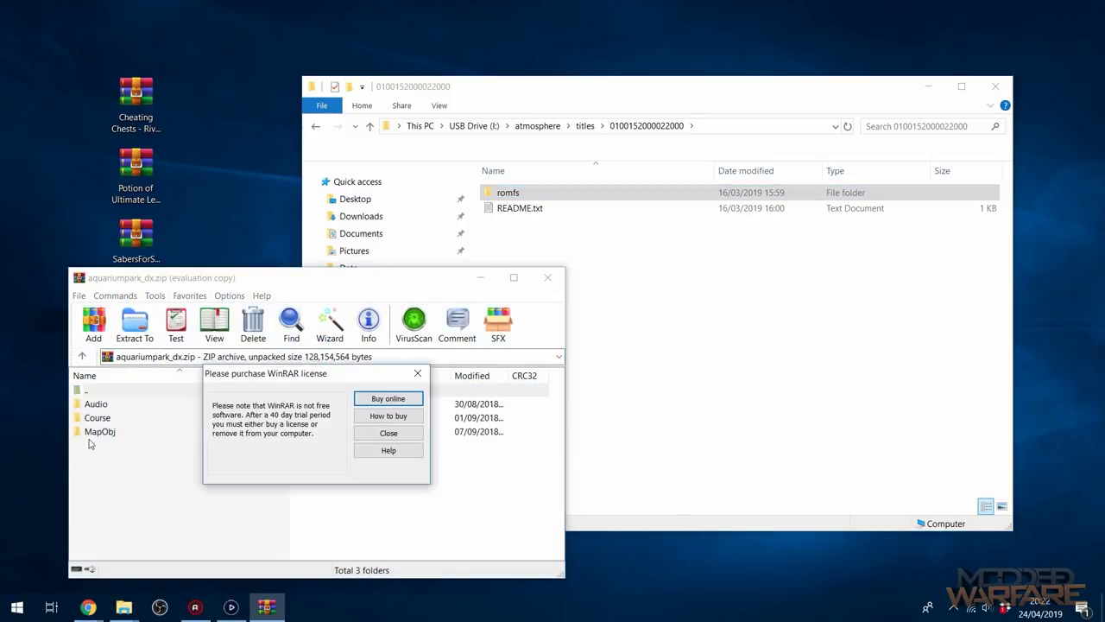
left_click(416, 370)
left_click_drag(94, 458, 141, 408)
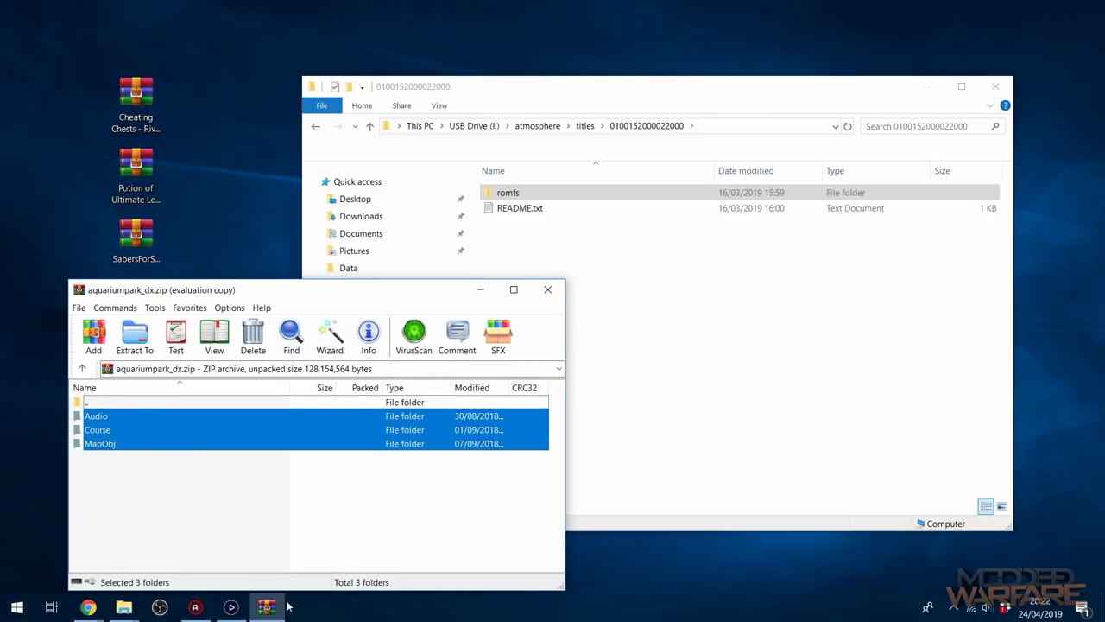
left_click(736, 393)
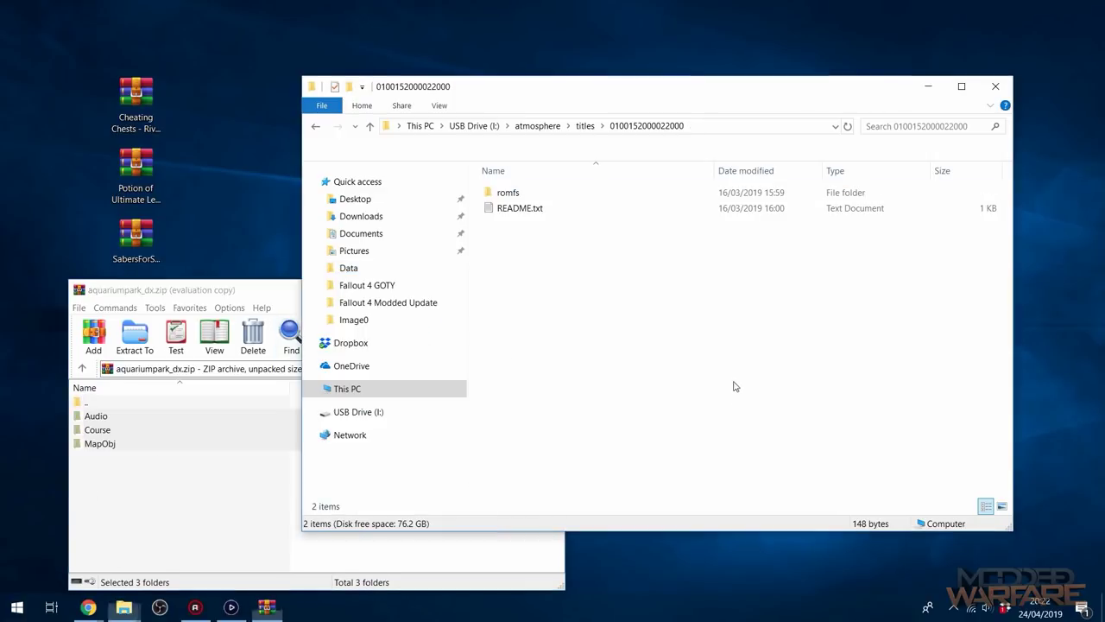
left_click(585, 126)
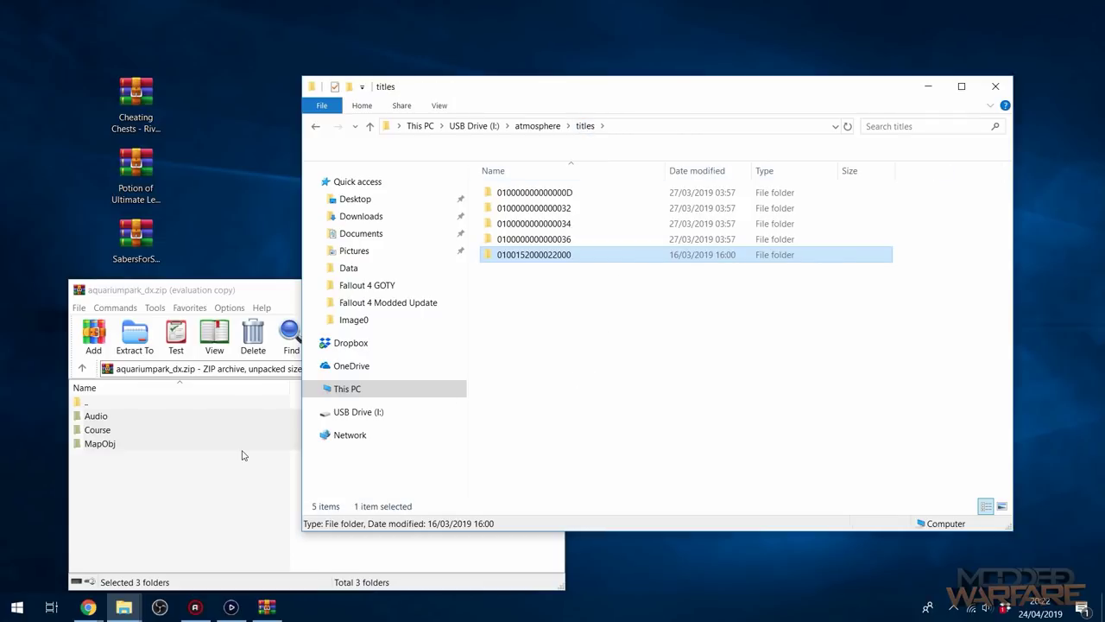
left_click(569, 345)
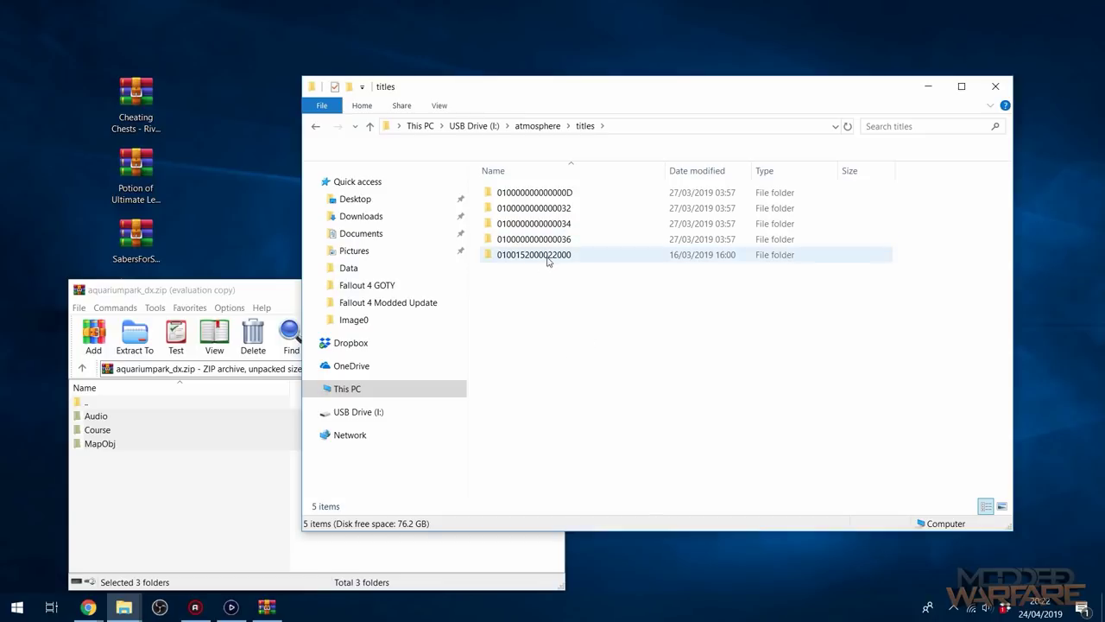
double_click(666, 256)
left_click(518, 195)
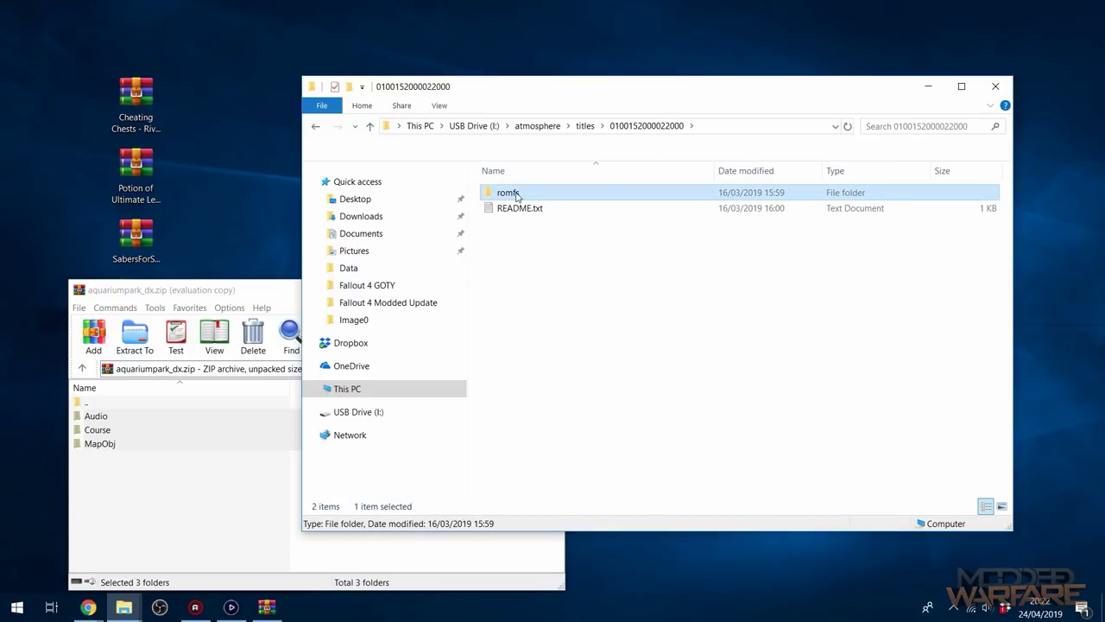
double_click(509, 193)
- Extract the Audio, Course and MapObj folders from aquariumpark_dx.zip into the romfs folder, and close the archive
left_click_drag(99, 510, 153, 423)
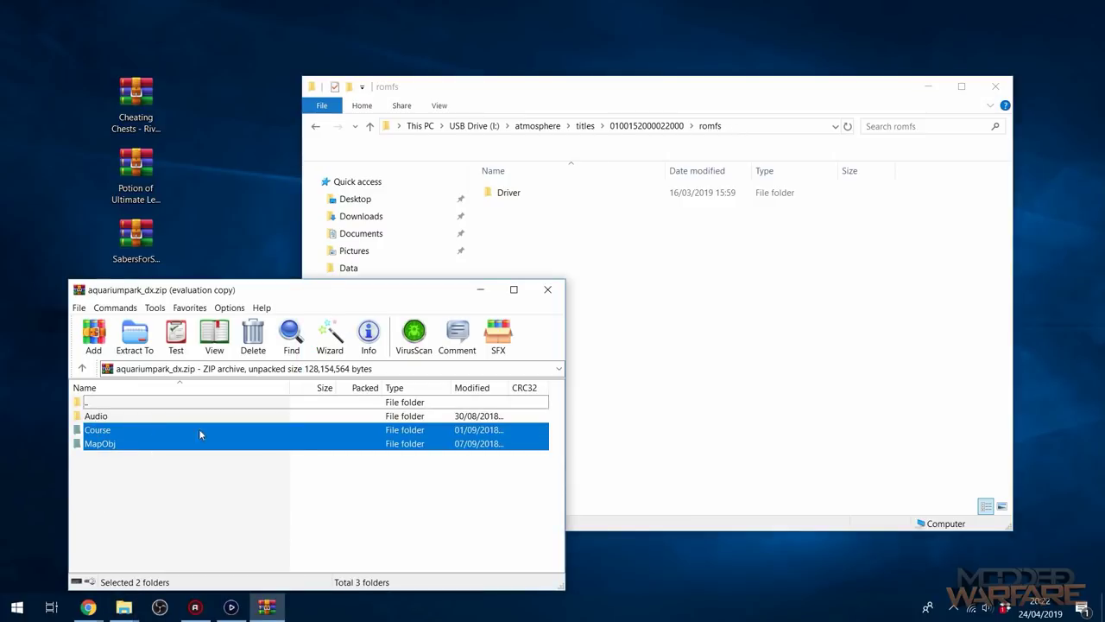
left_click(158, 503)
left_click_drag(124, 504, 739, 318)
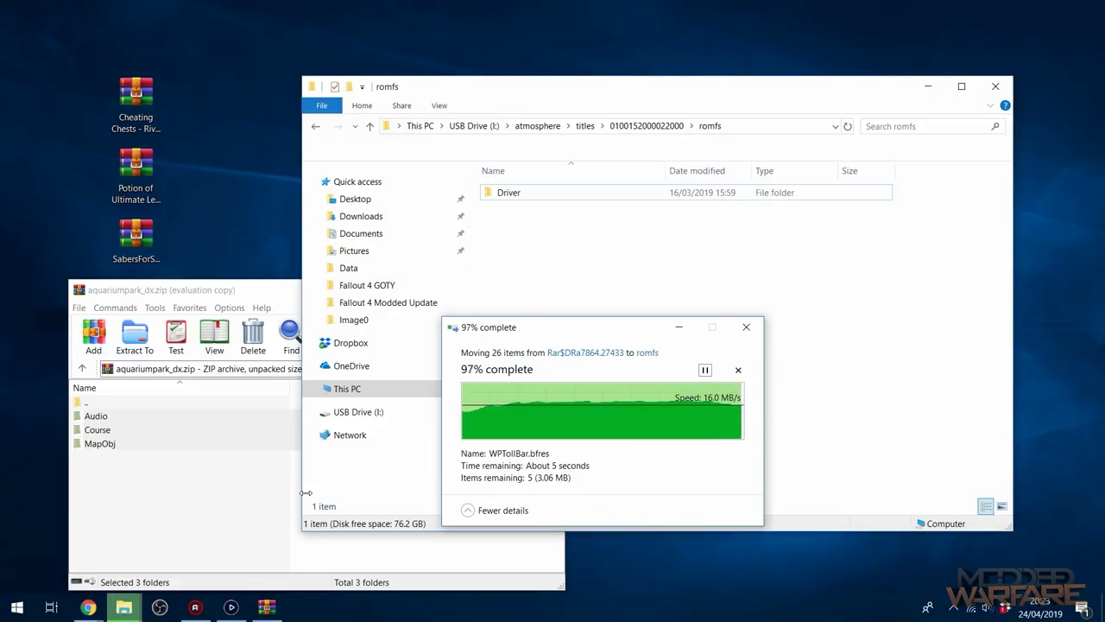
left_click(292, 386)
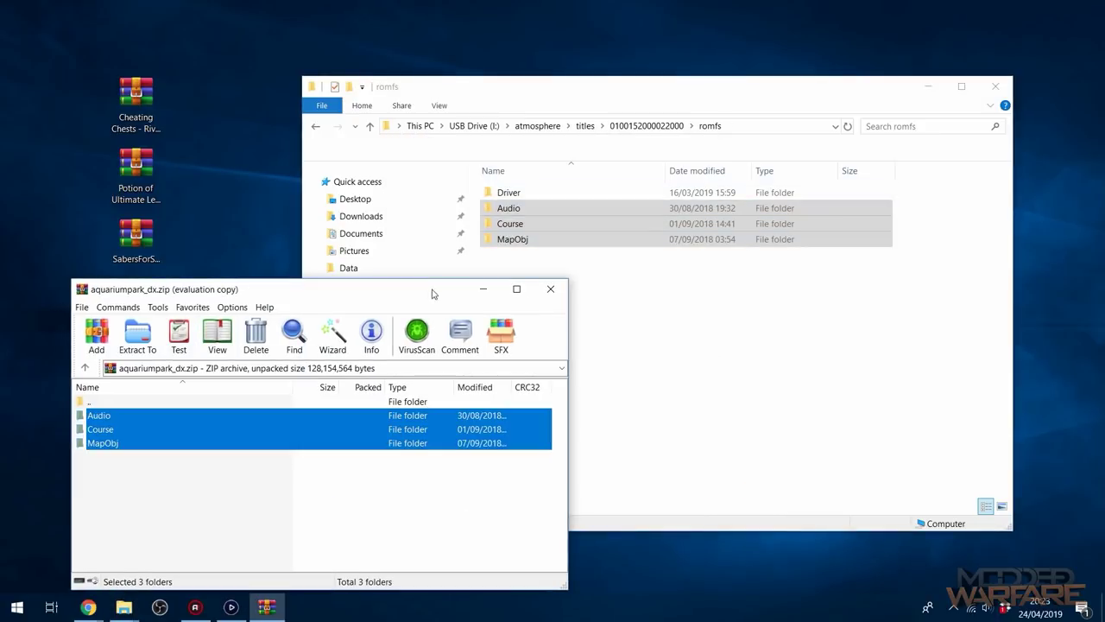
left_click(550, 290)
- Open the sonic_mk8dx.rar archive from the desktop and go into its romfs folder
left_click(212, 528)
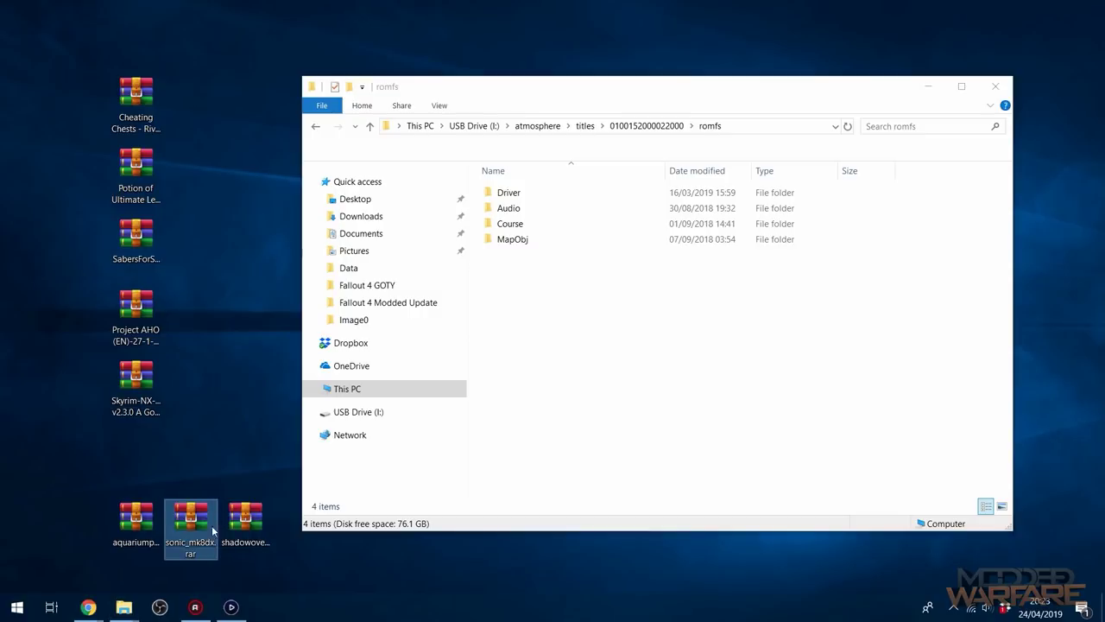
double_click(190, 520)
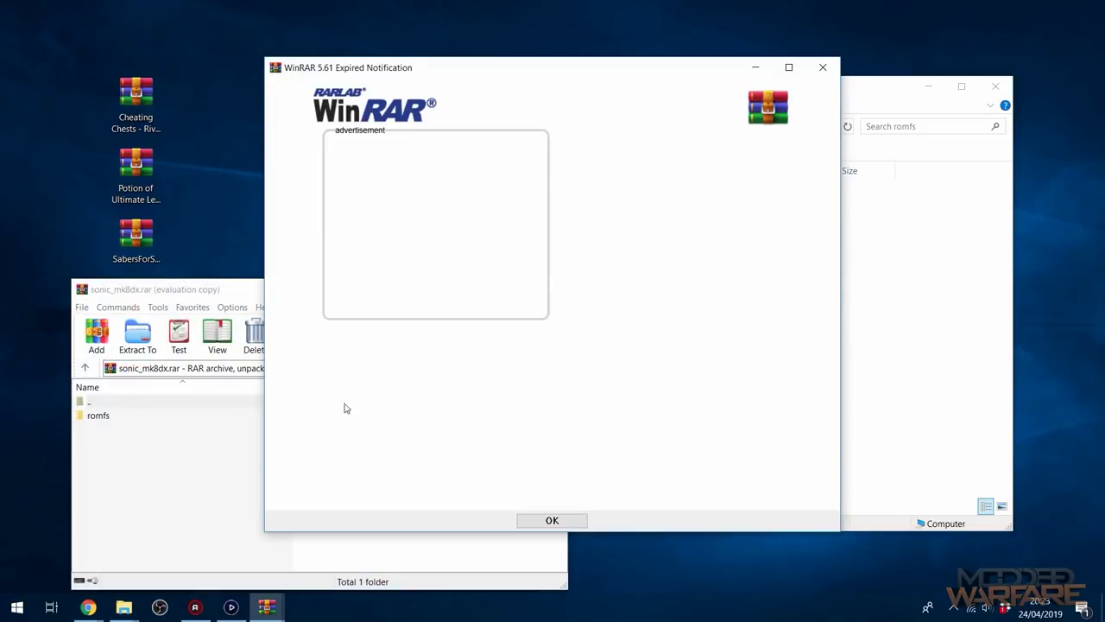
left_click(822, 67)
left_click(126, 418)
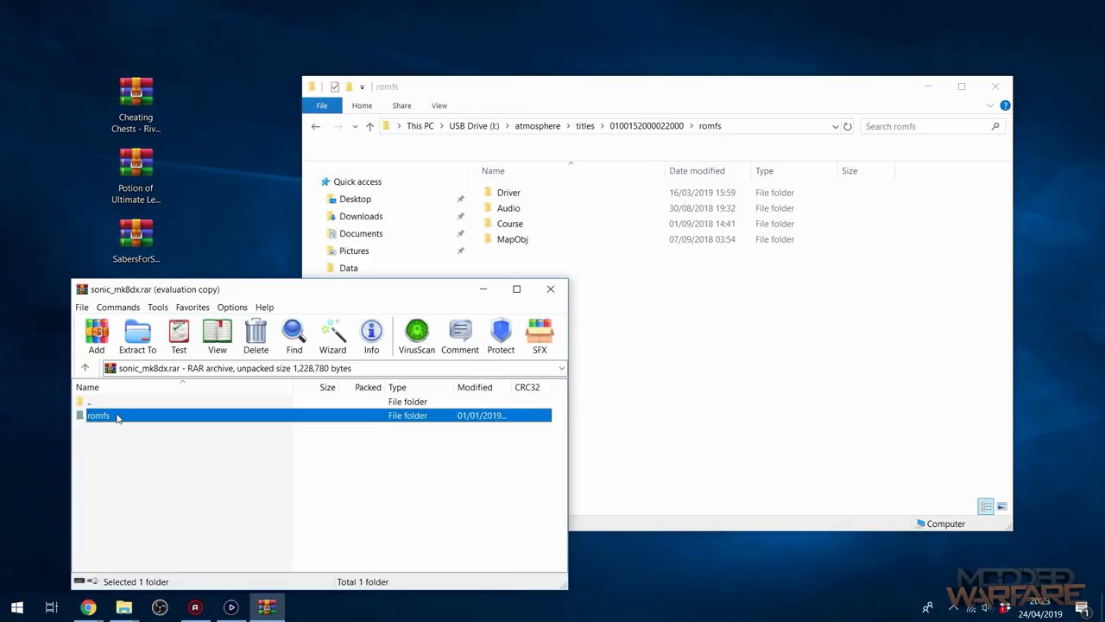
double_click(99, 415)
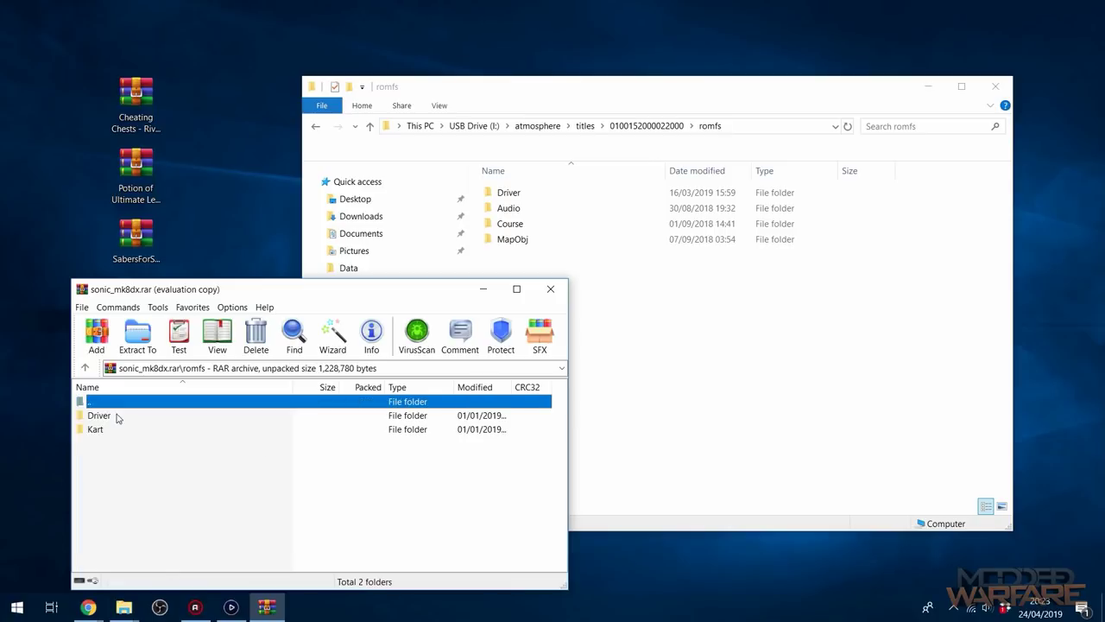
left_click(585, 126)
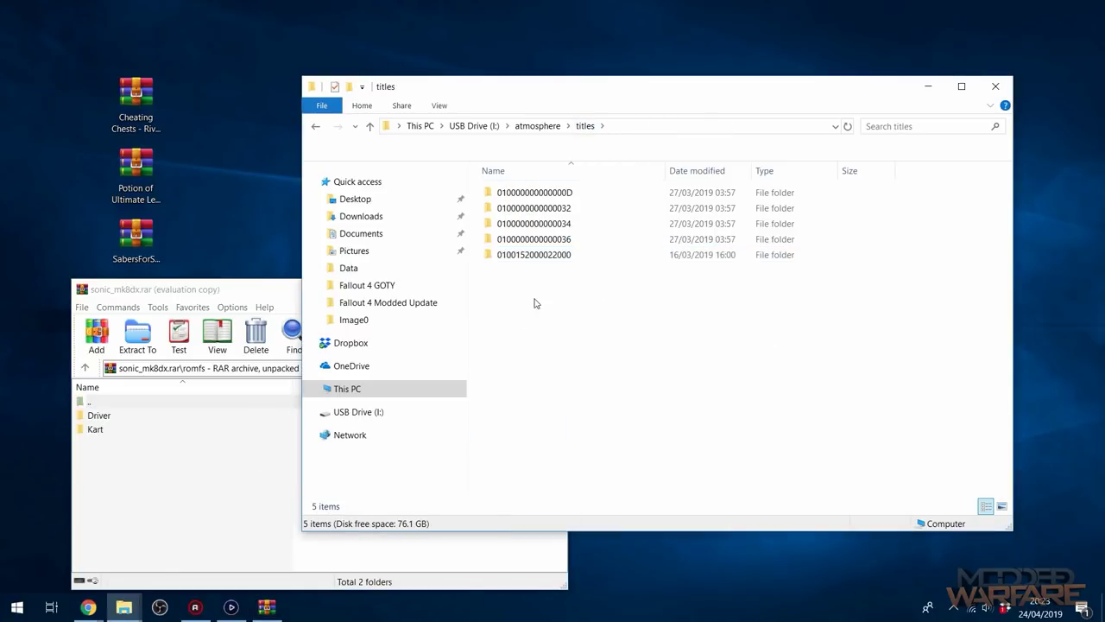
left_click(497, 258)
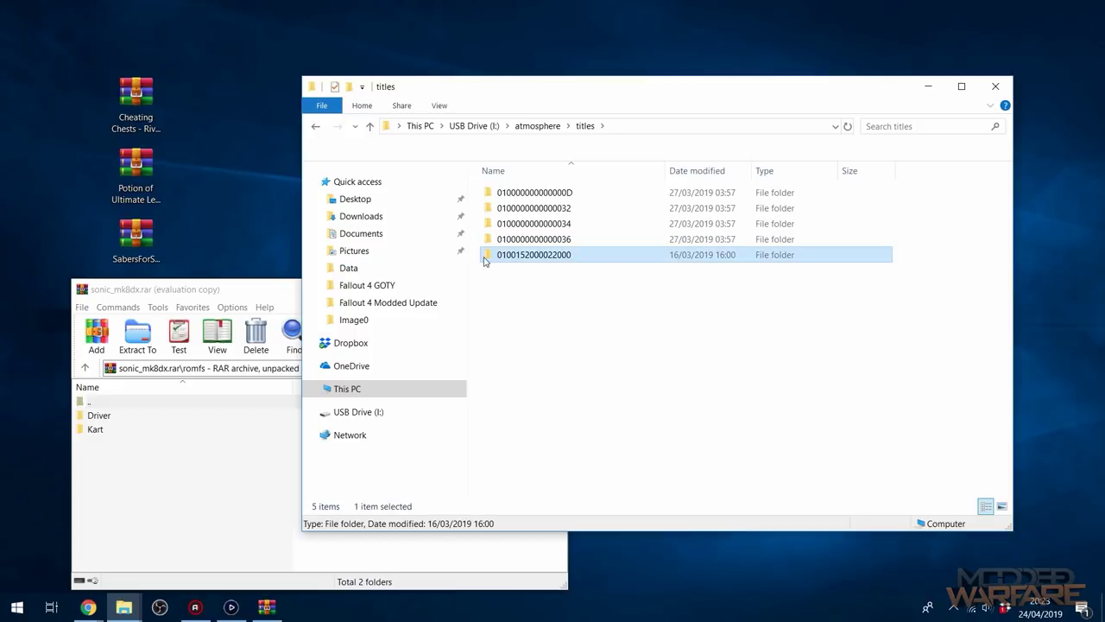
double_click(556, 258)
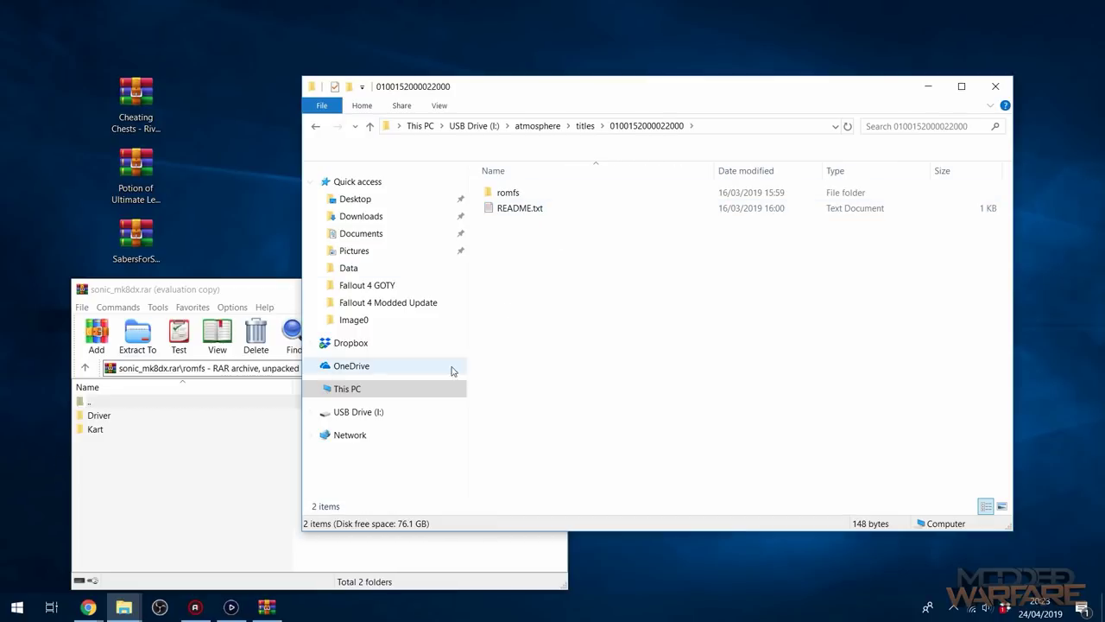
double_click(553, 194)
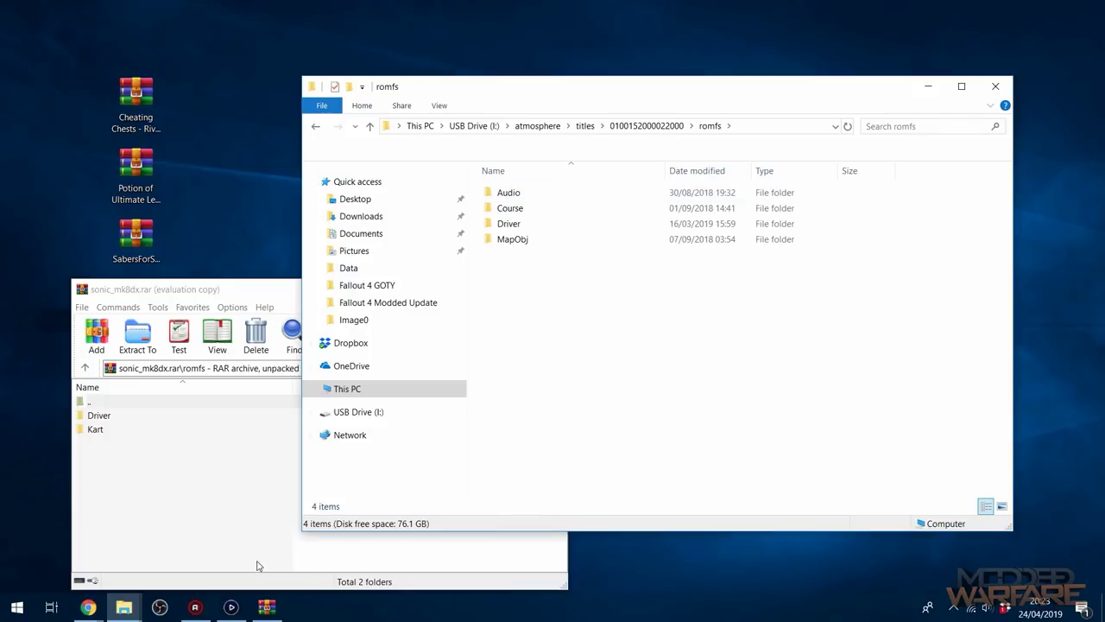
- Extract MetalMario.szs from the archive's Driver folder into the existing romfs\Driver folder on the USB drive
left_click(216, 488)
left_click_drag(121, 475, 174, 418)
left_click(544, 225)
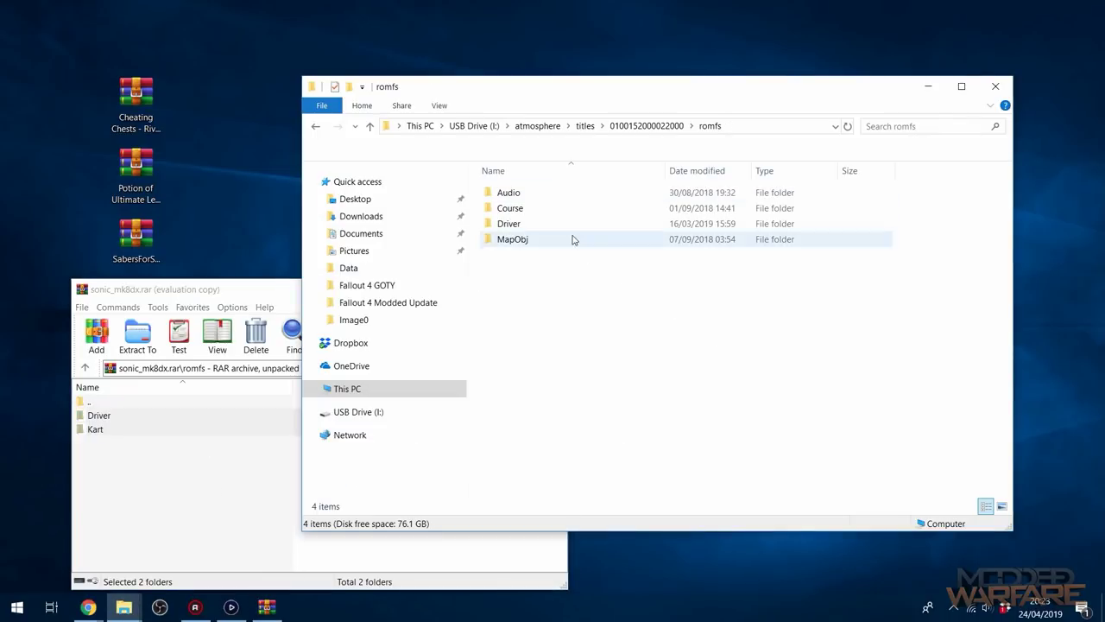
double_click(548, 226)
double_click(110, 417)
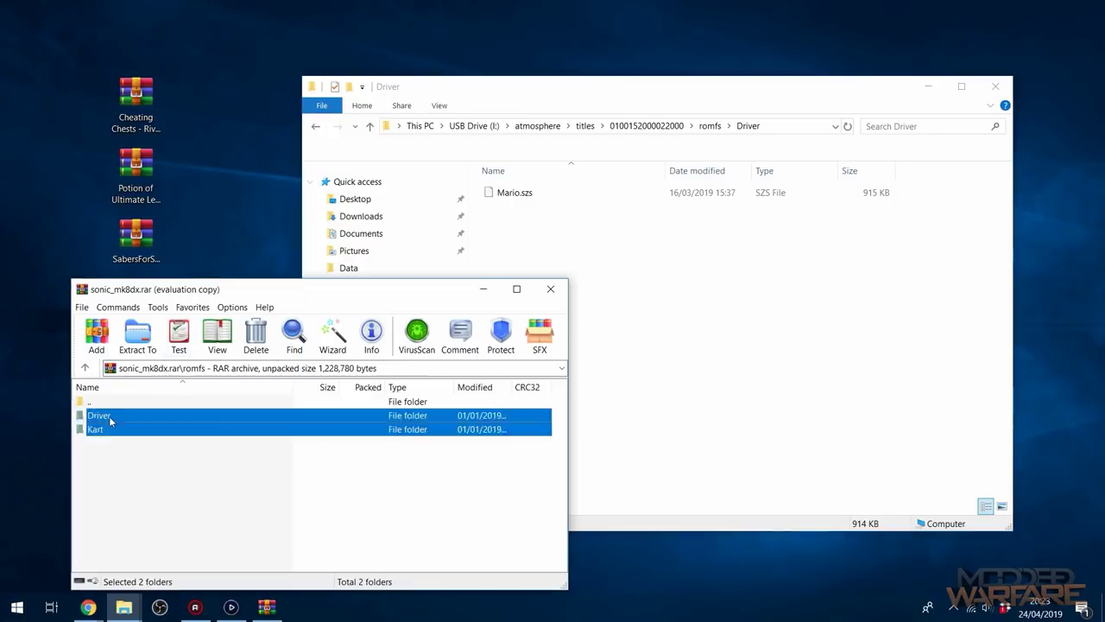
left_click_drag(142, 419, 703, 314)
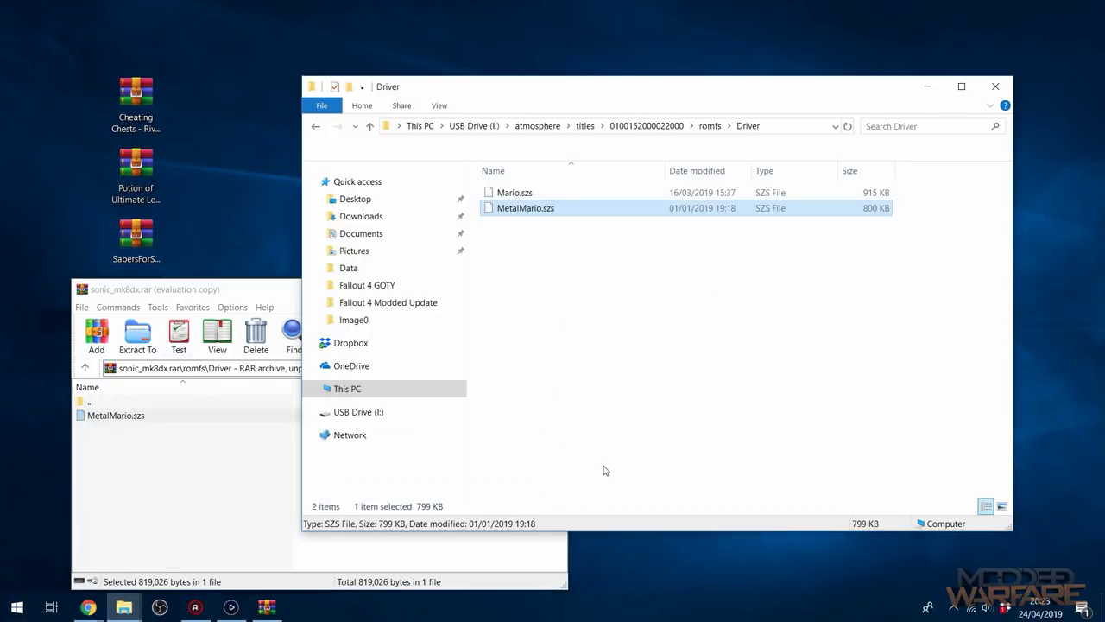
- Extract the Kart folder from sonic_mk8dx.rar into the game's romfs folder, and close the archive
key("BackSpace")
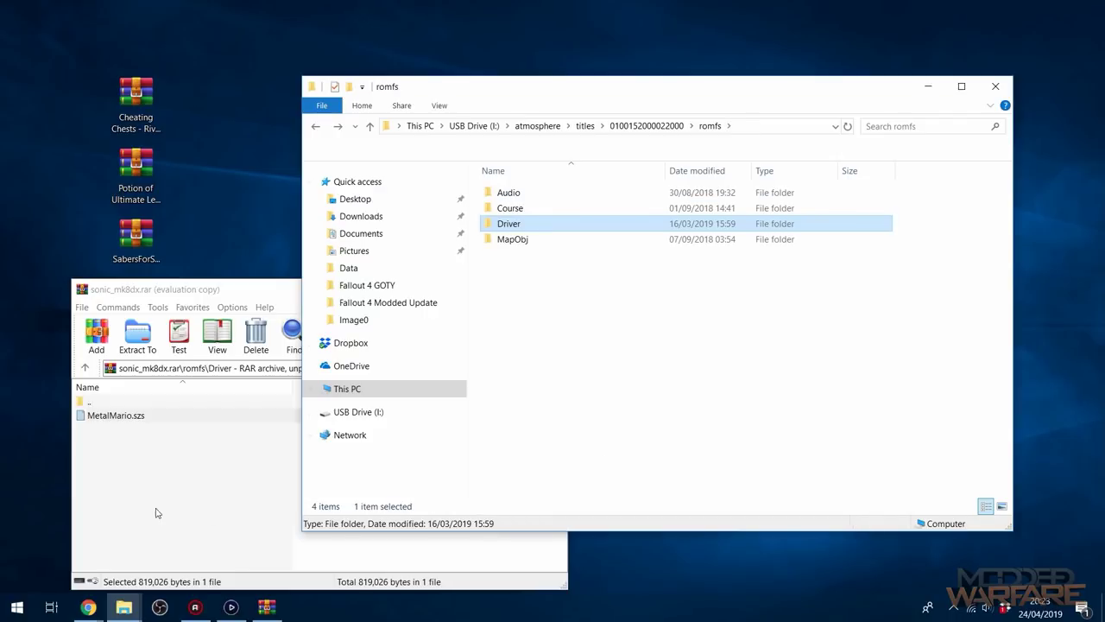
left_click(156, 513)
double_click(125, 404)
left_click(113, 431)
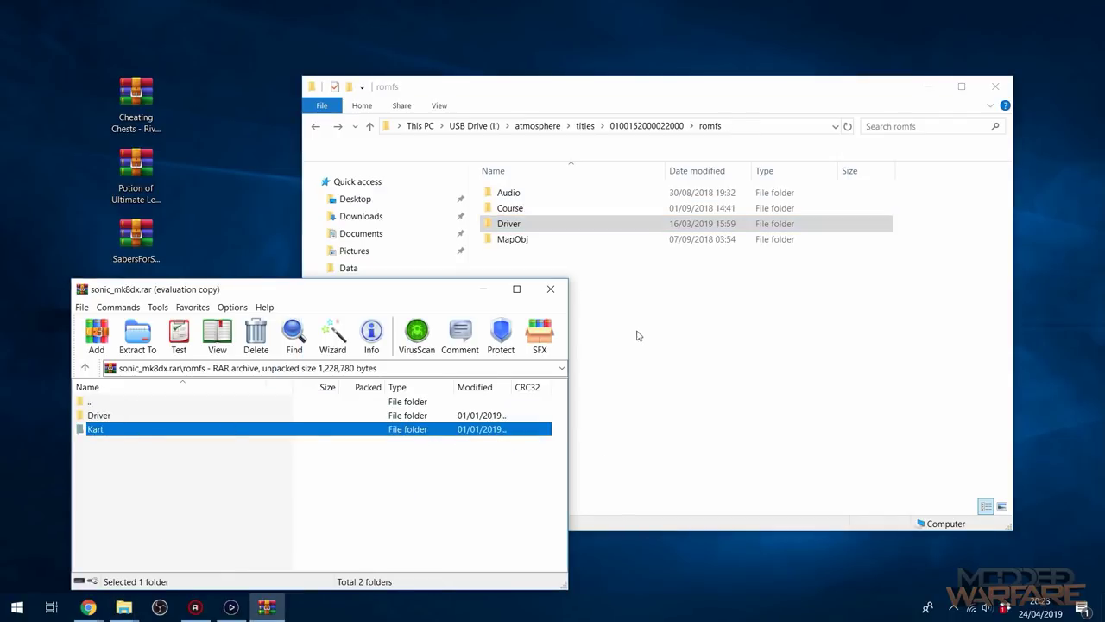
left_click_drag(118, 431, 624, 470)
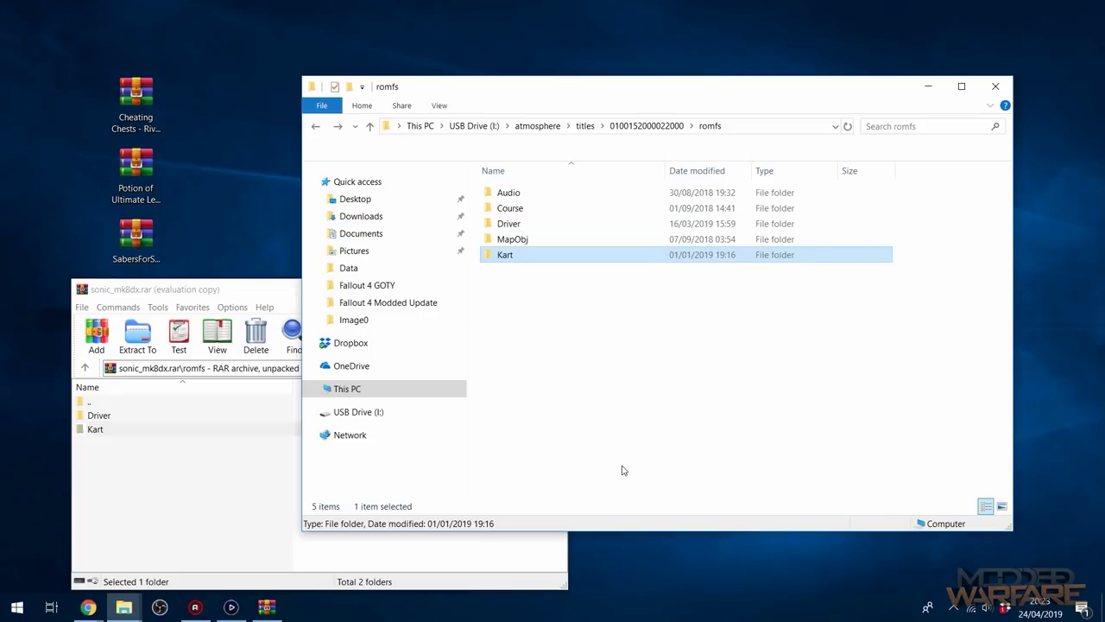
left_click(557, 288)
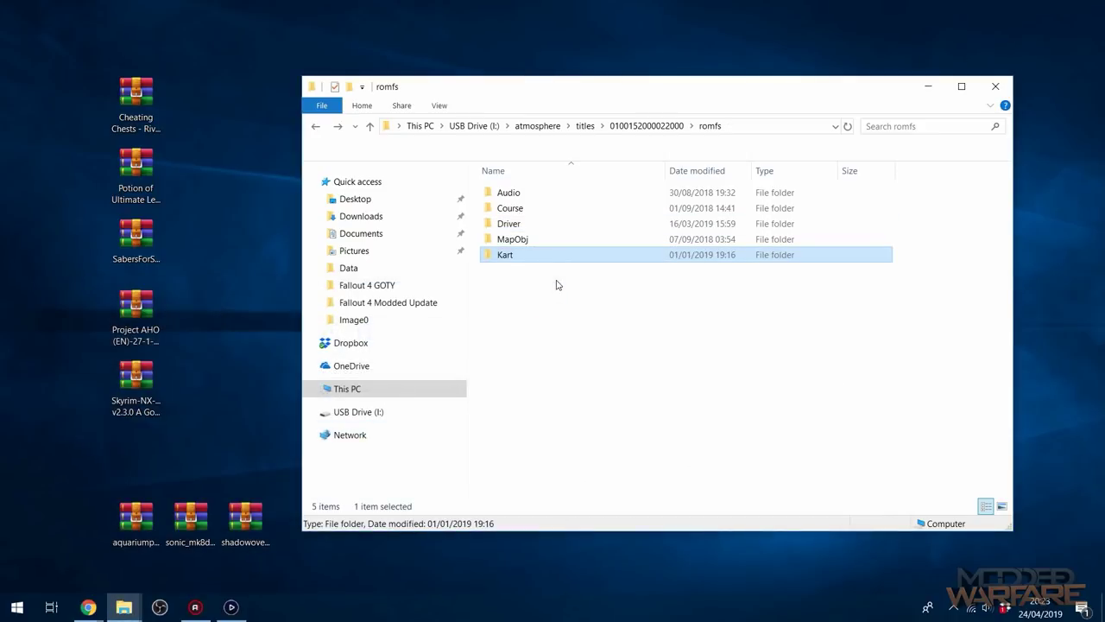
left_click(560, 287)
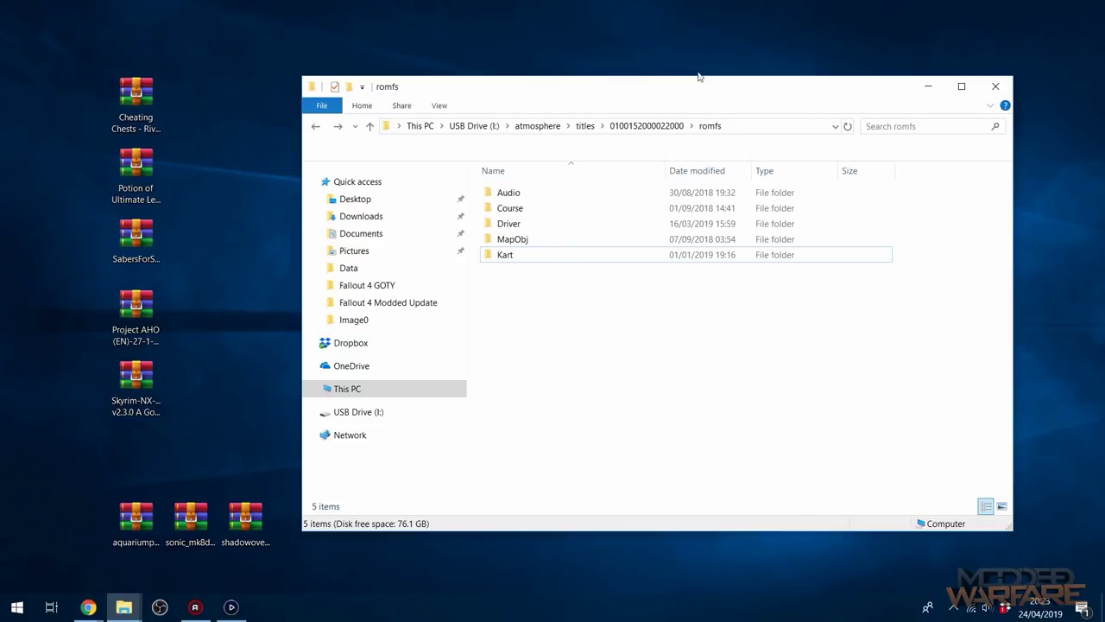
- Go back through the atmosphere folder to the titles folder on the USB drive
left_click(546, 126)
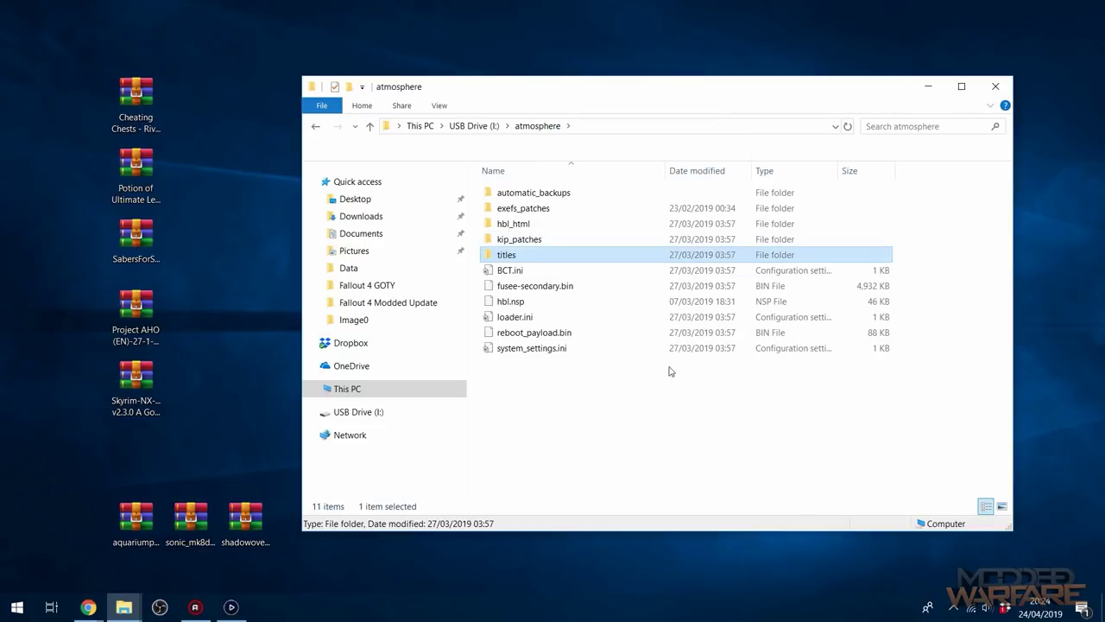
double_click(528, 256)
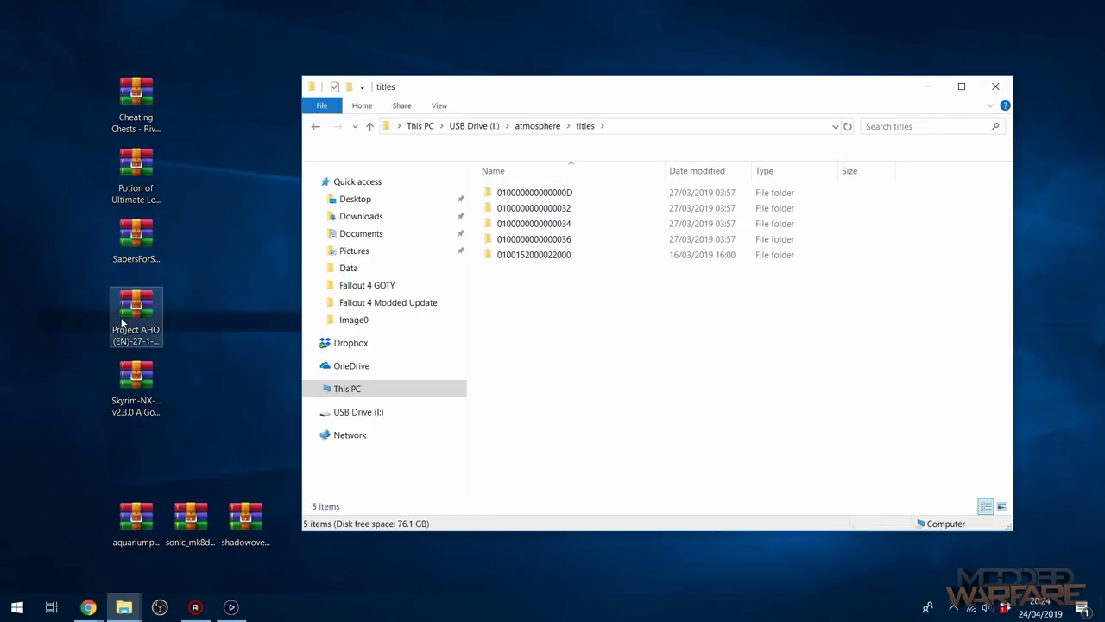
double_click(137, 384)
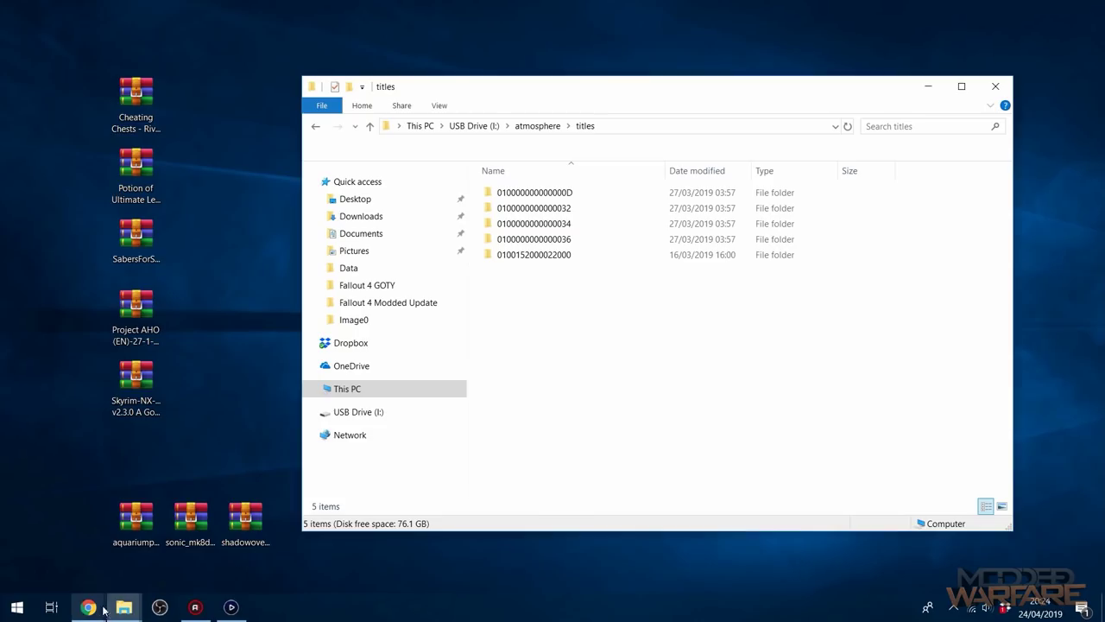
- Switch to Chrome, copy the title ID 01000a10041ea000 of The Elder Scrolls V: Skyrim, and return to the titles folder
mouse_move(99, 611)
left_click(231, 544)
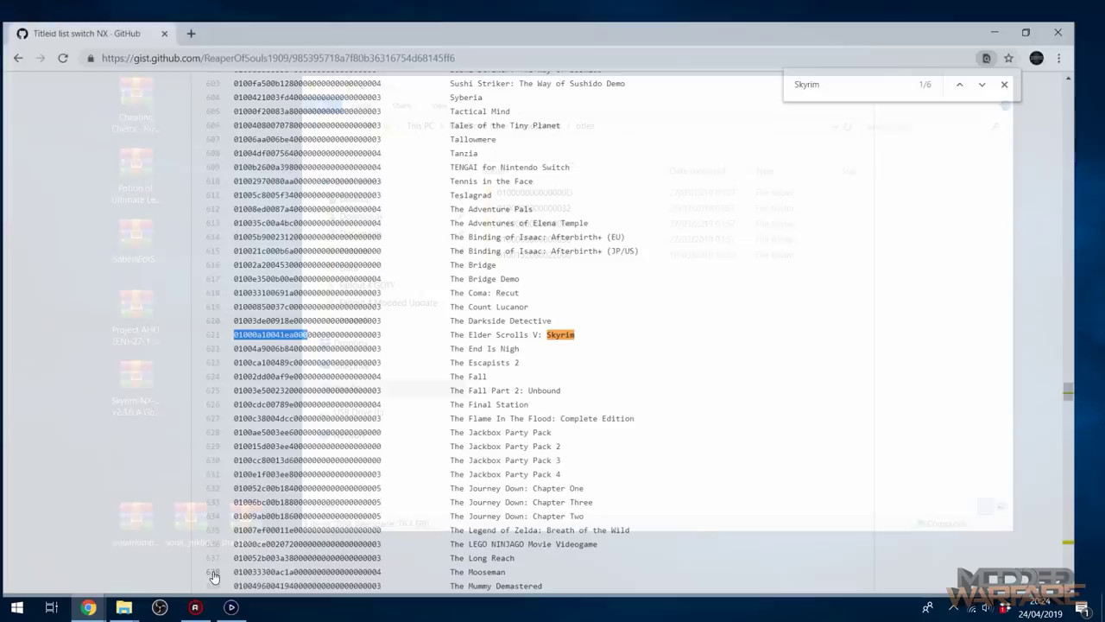
right_click(281, 321)
left_click(306, 330)
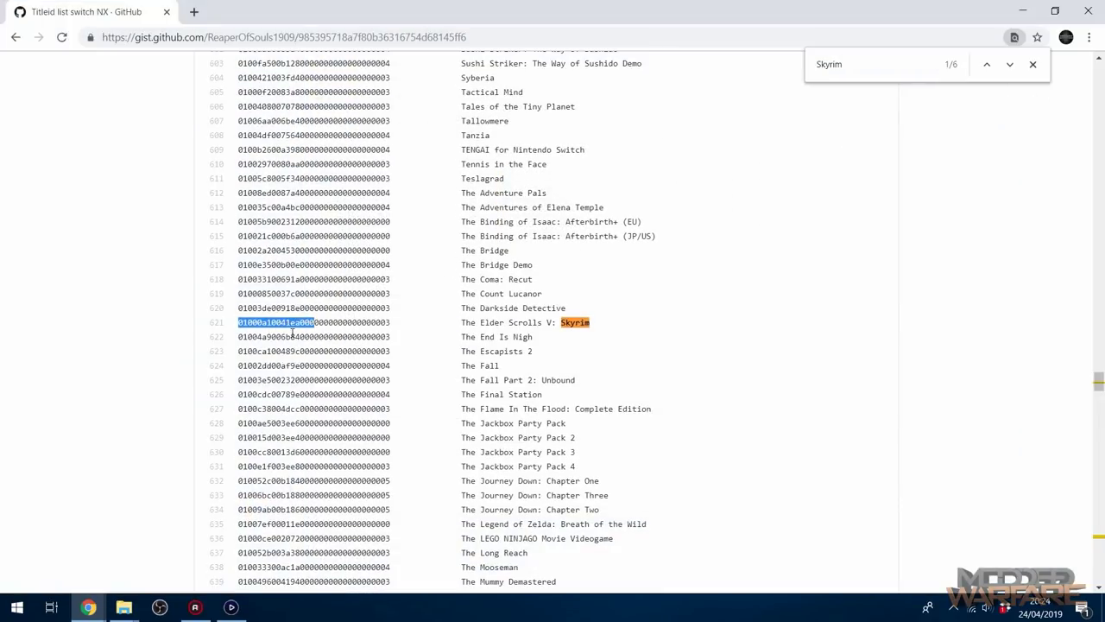
left_click(1022, 10)
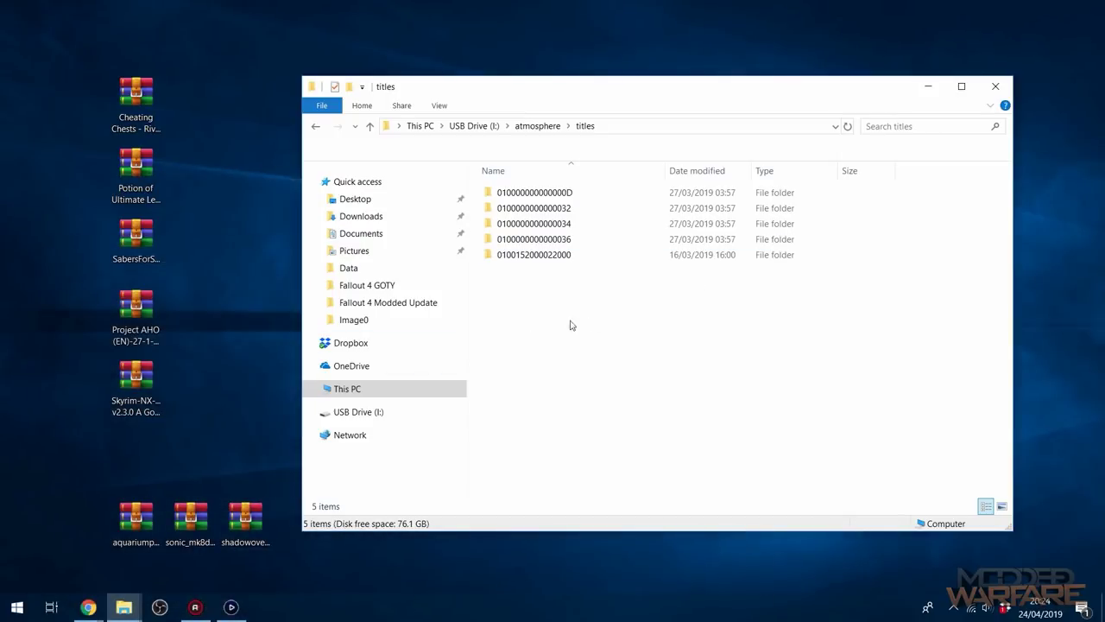
- Create a folder in titles named with the copied title ID, its letters changed to capitals: 01000A10041EA000
right_click(590, 317)
mouse_move(636, 495)
left_click(794, 329)
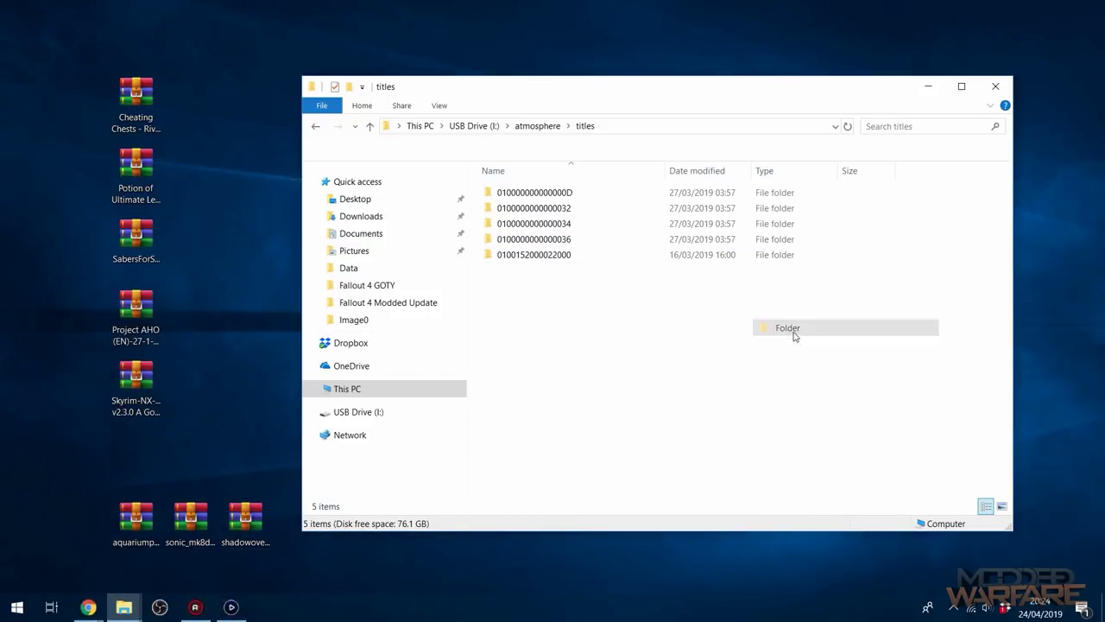
key("ctrl+v")
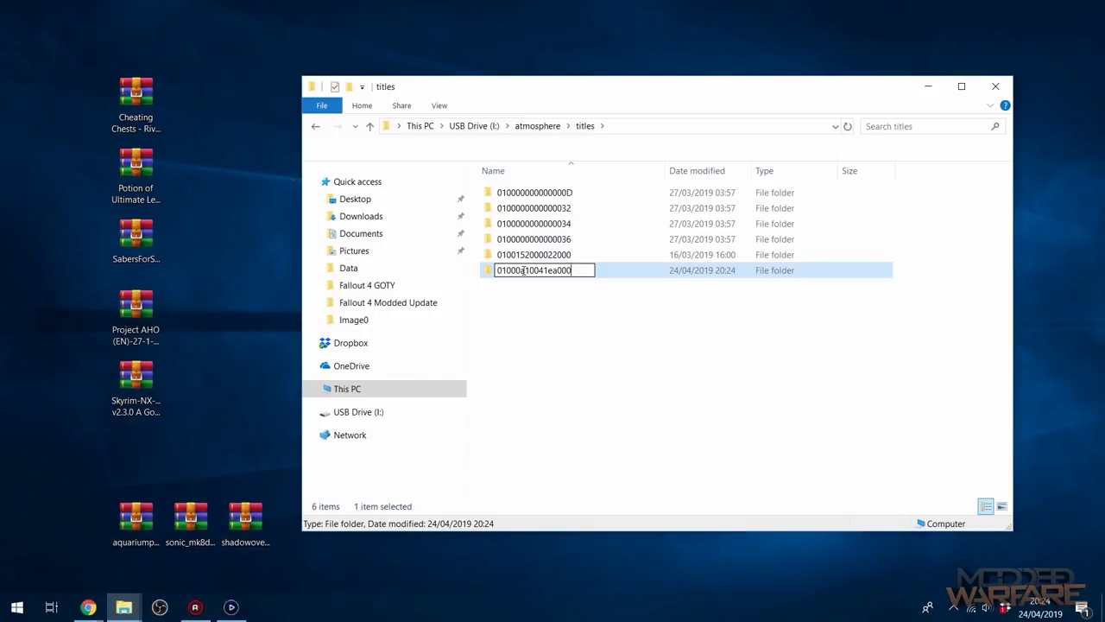
left_click(524, 271)
key("BackSpace")
type("A")
key("BackSpace")
type("E")
key("Delete")
type("A")
left_click(578, 345)
- Create a folder named romfs inside 01000A10041EA000 and open it
double_click(581, 273)
right_click(539, 250)
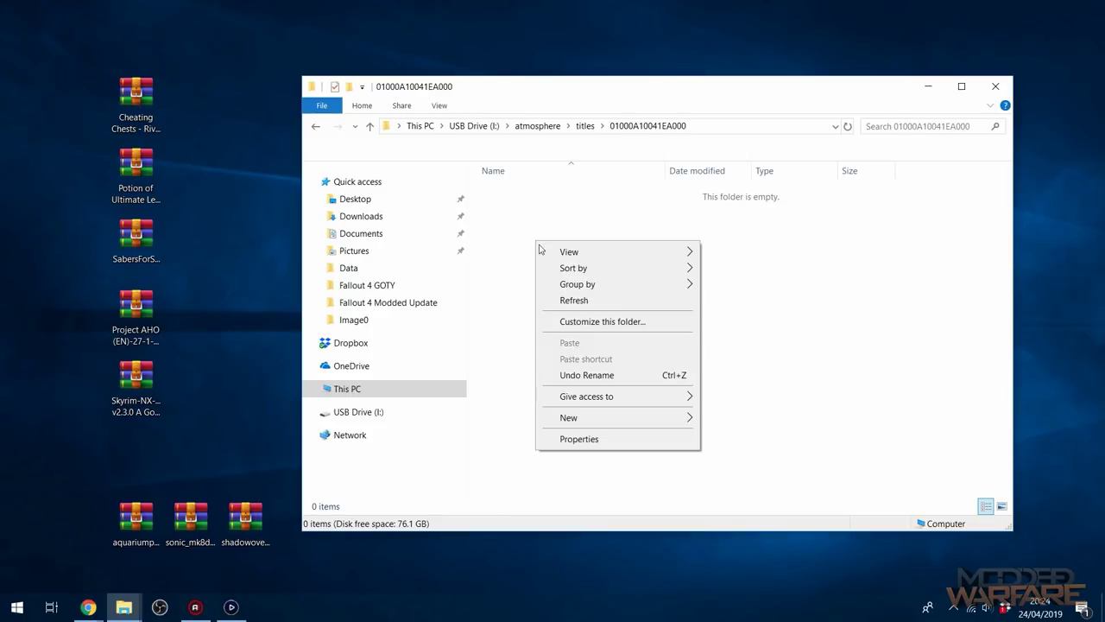
mouse_move(580, 418)
left_click(720, 419)
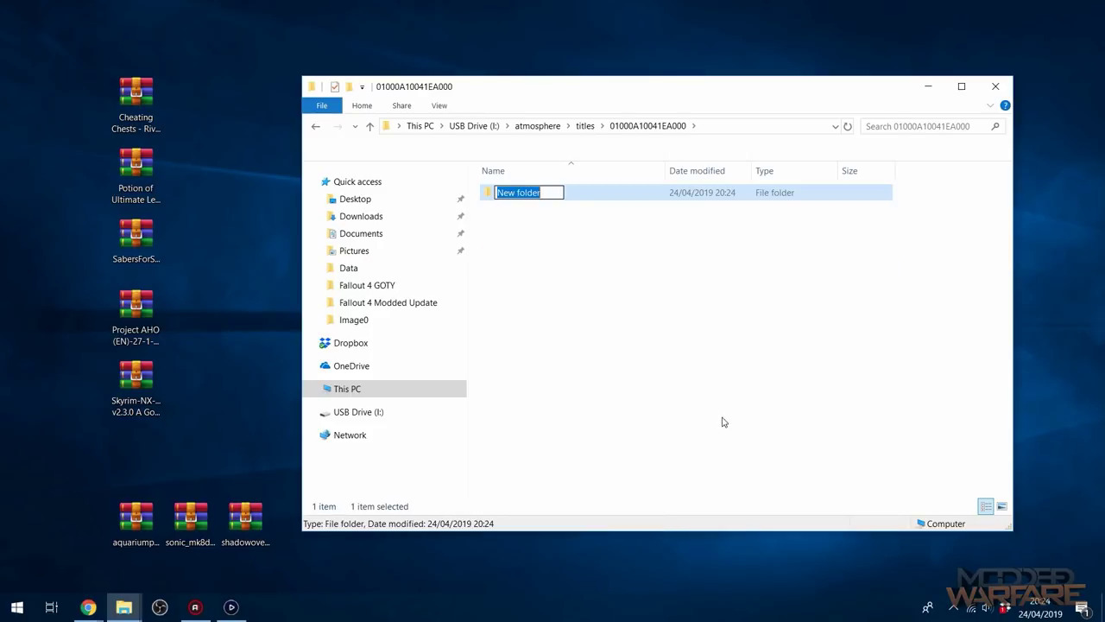
type("romfs")
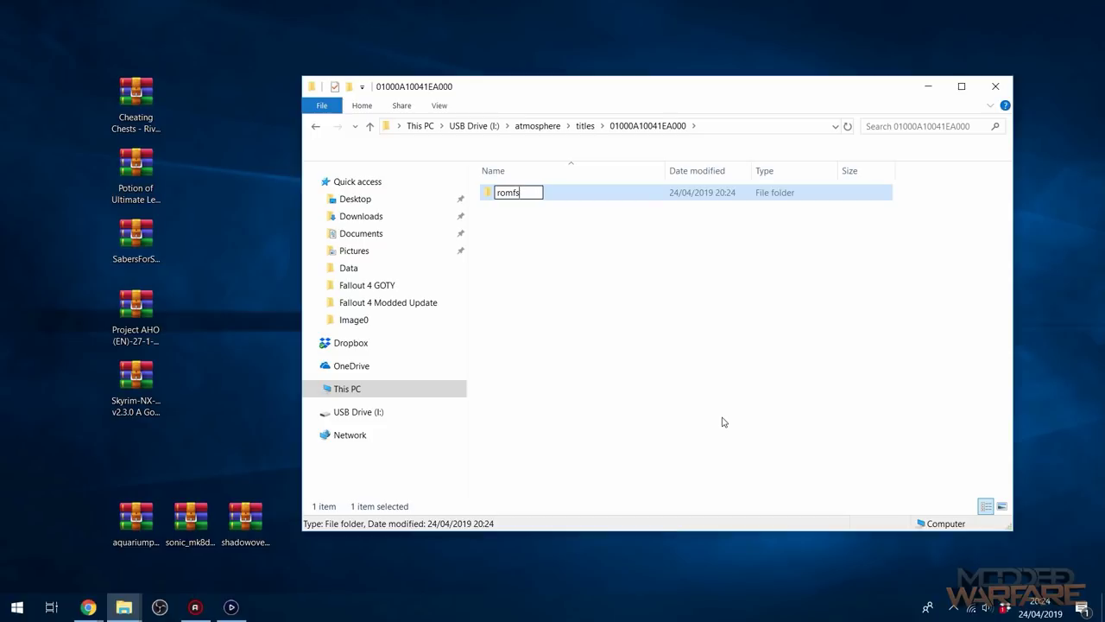
key("Return")
double_click(530, 196)
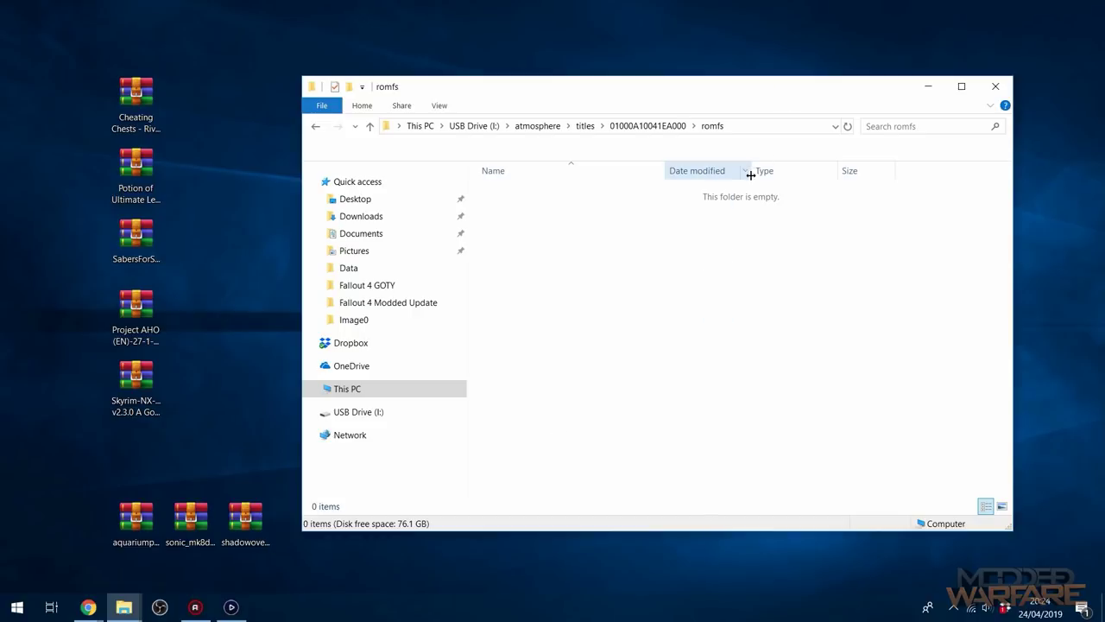
- Open the Skyrim-NX-Toolkit v2.3.0 zip archive from the desktop and place its window beside the romfs folder's file list
left_click(136, 384)
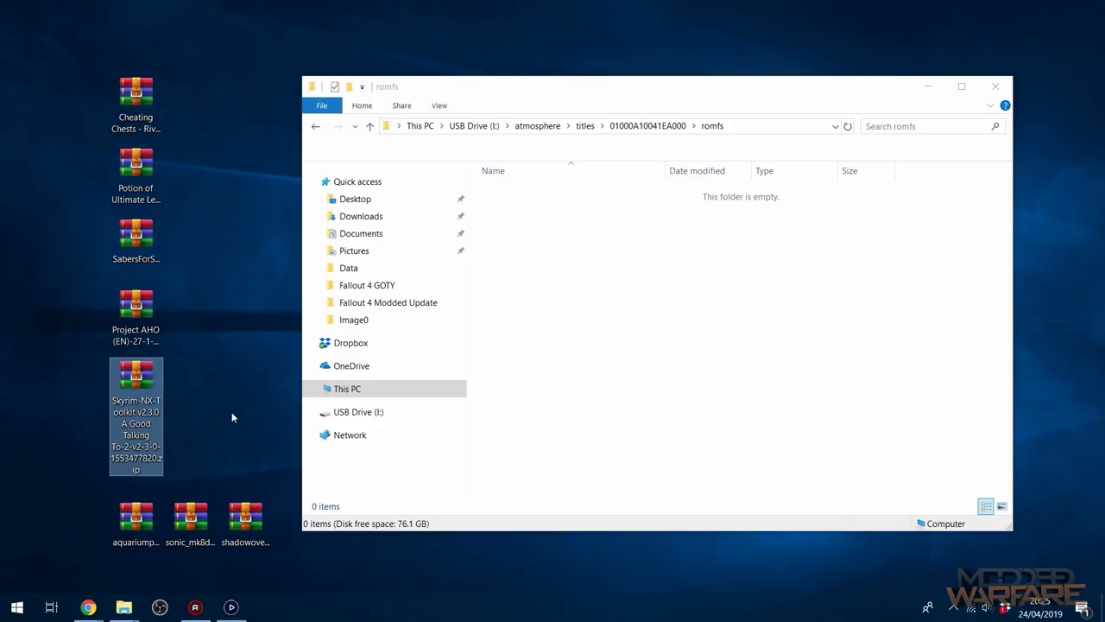
double_click(134, 400)
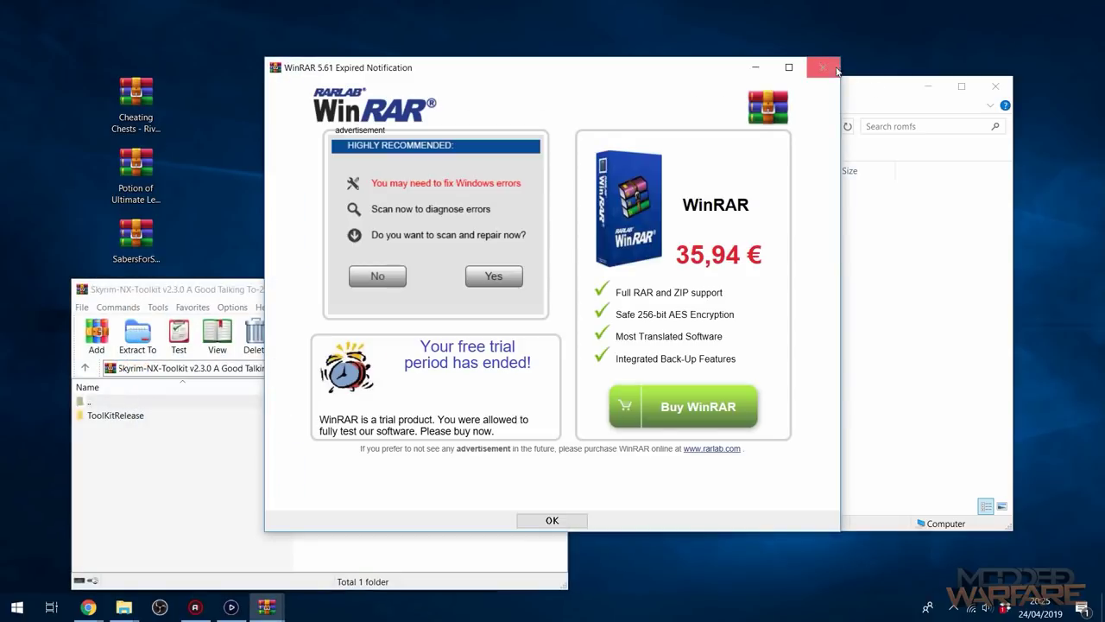
key("Escape")
left_click_drag(357, 294, 329, 328)
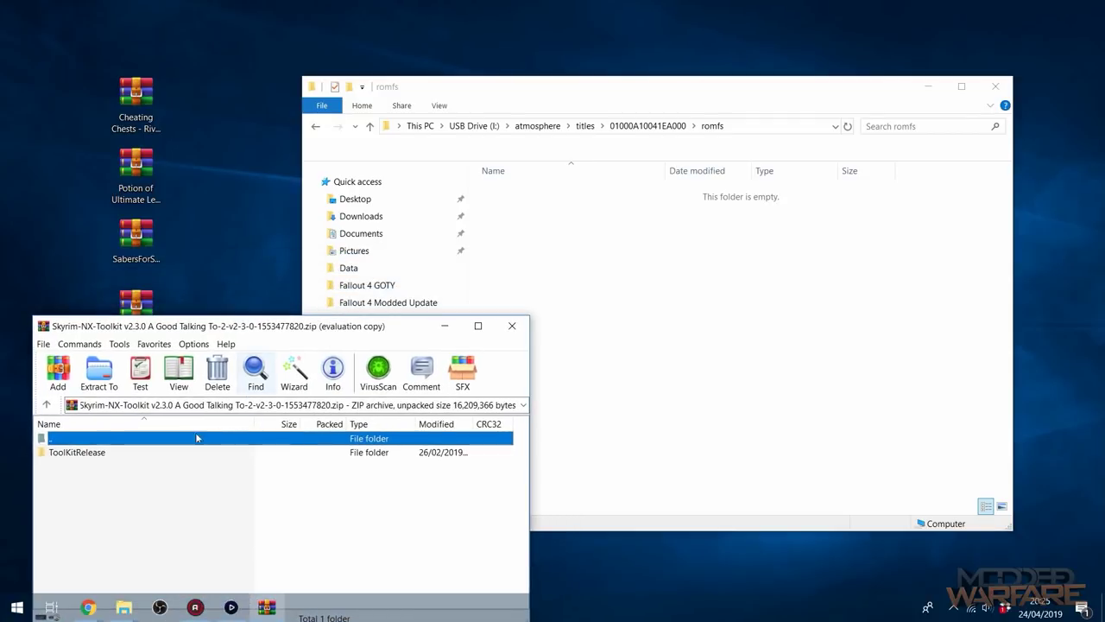
left_click_drag(253, 336, 253, 297)
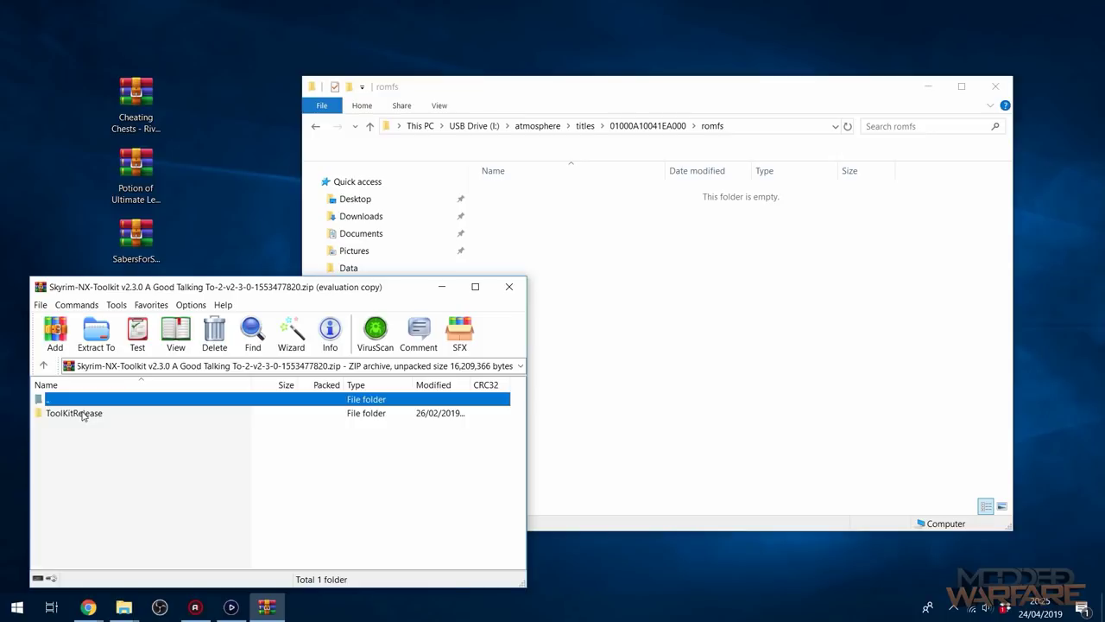
- Extract the Data folder and all Skyrim ini files from ToolKitRelease\DefaultIniFiles into the empty romfs folder
double_click(81, 414)
left_click(78, 414)
double_click(78, 414)
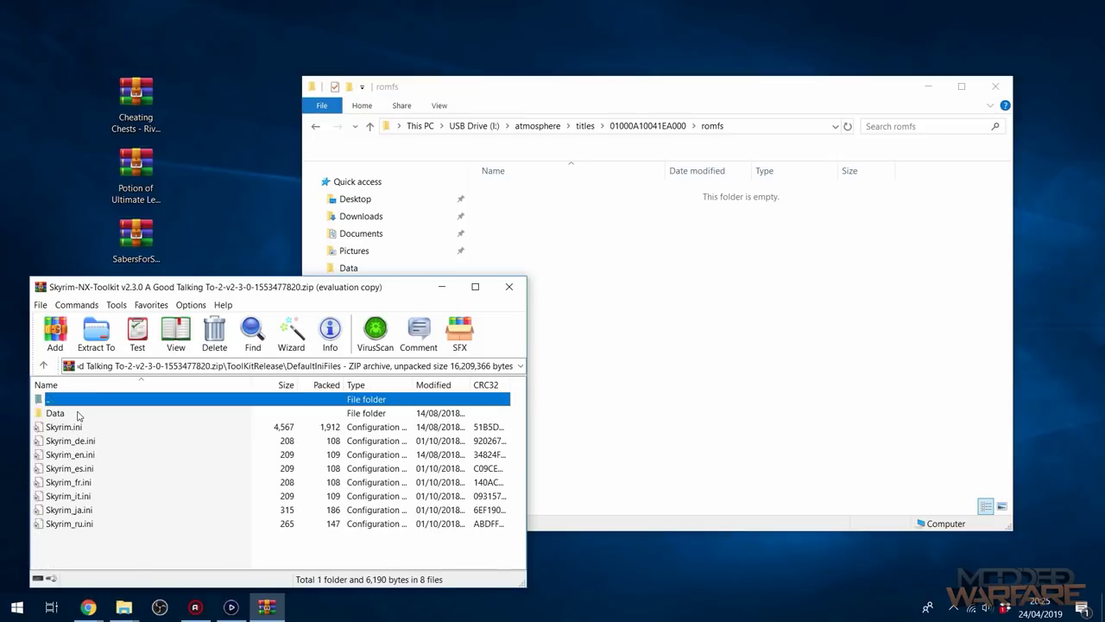
left_click_drag(86, 546, 169, 415)
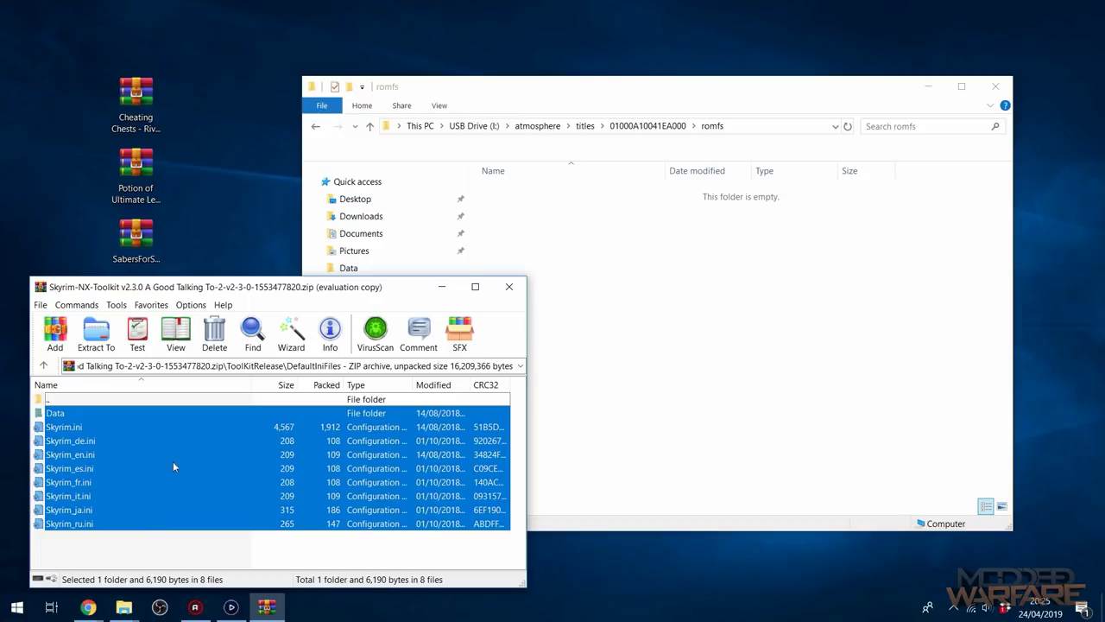
left_click_drag(173, 467, 725, 337)
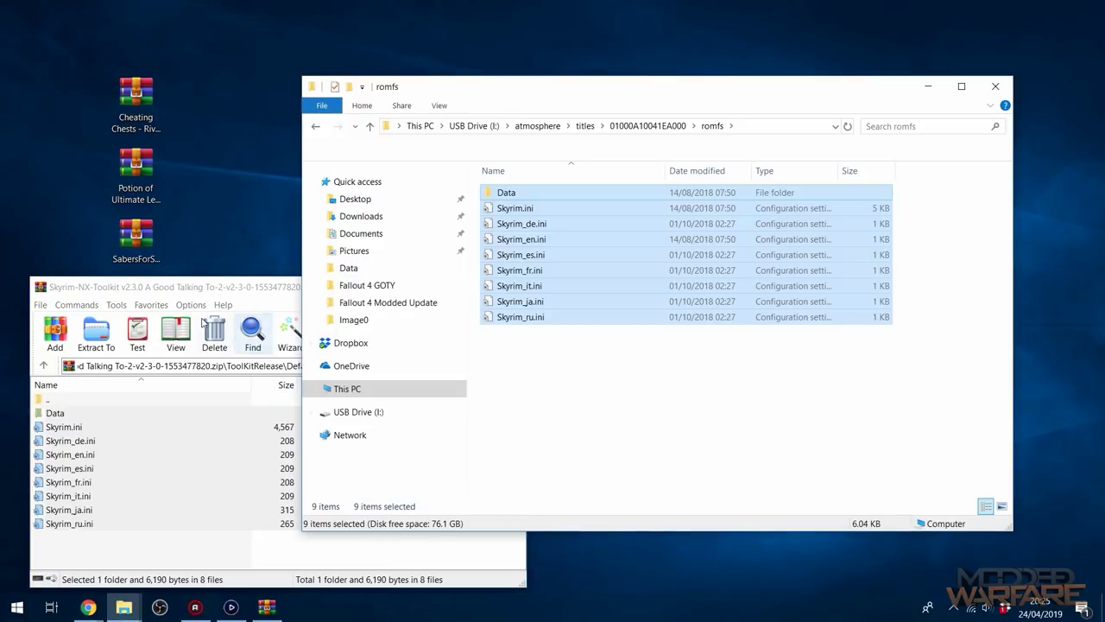
- Close the toolkit archive and extract Cheating Chests - Riverwood.esp from its desktop archive into the Data folder inside romfs
left_click(204, 324)
left_click(508, 278)
left_click(667, 434)
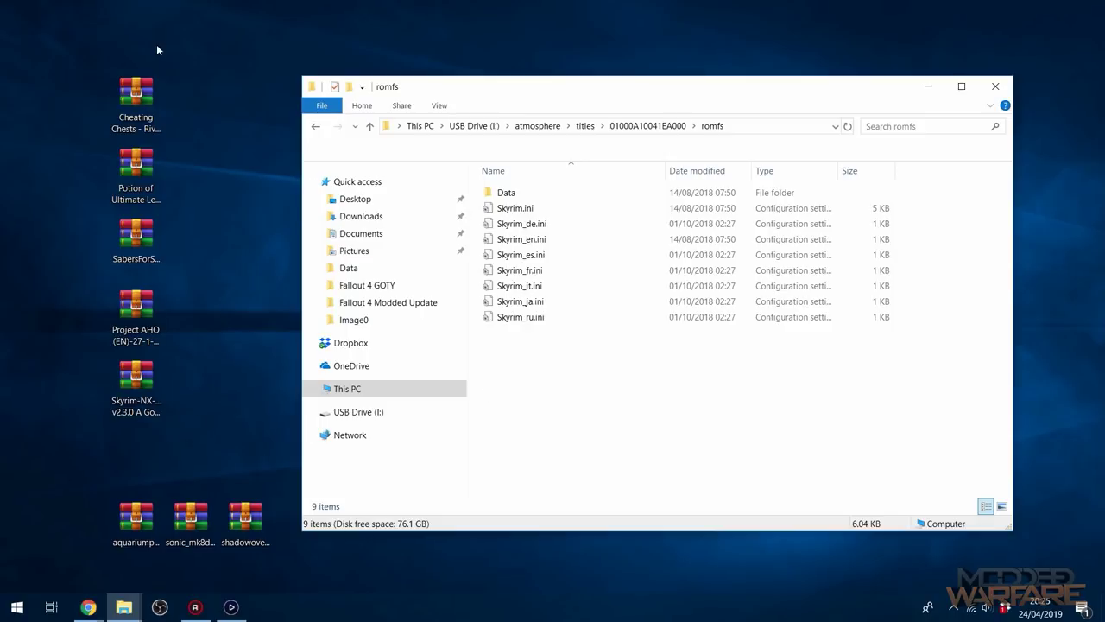
double_click(136, 95)
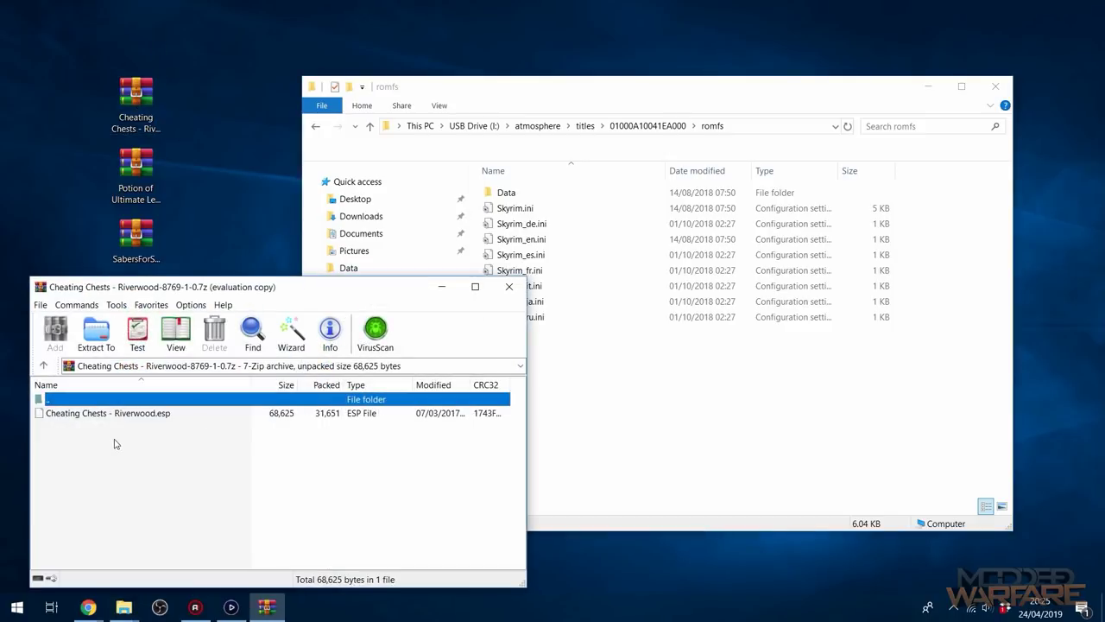
left_click(120, 415)
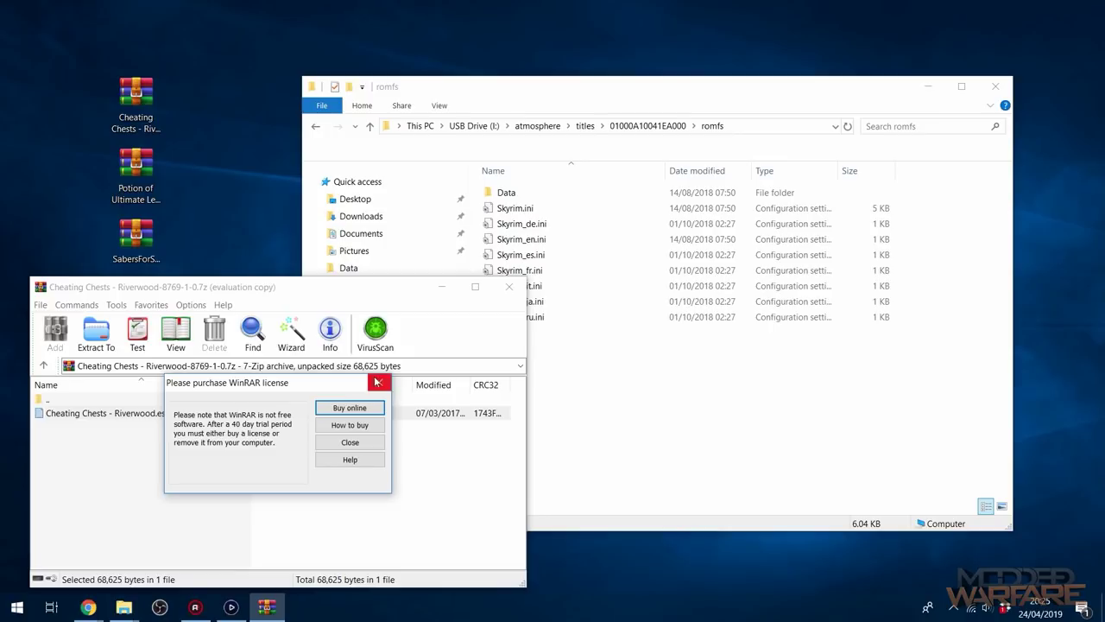
left_click(377, 383)
double_click(506, 192)
left_click(126, 414)
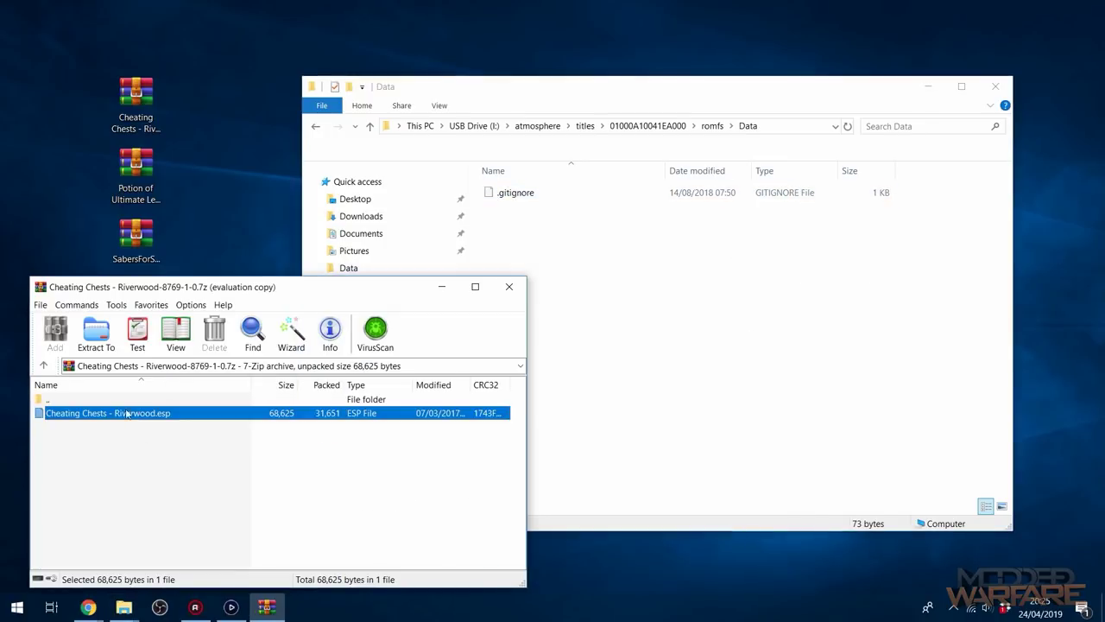
left_click_drag(126, 415, 788, 336)
- Delete the .gitignore file from the Data folder
left_click(562, 193)
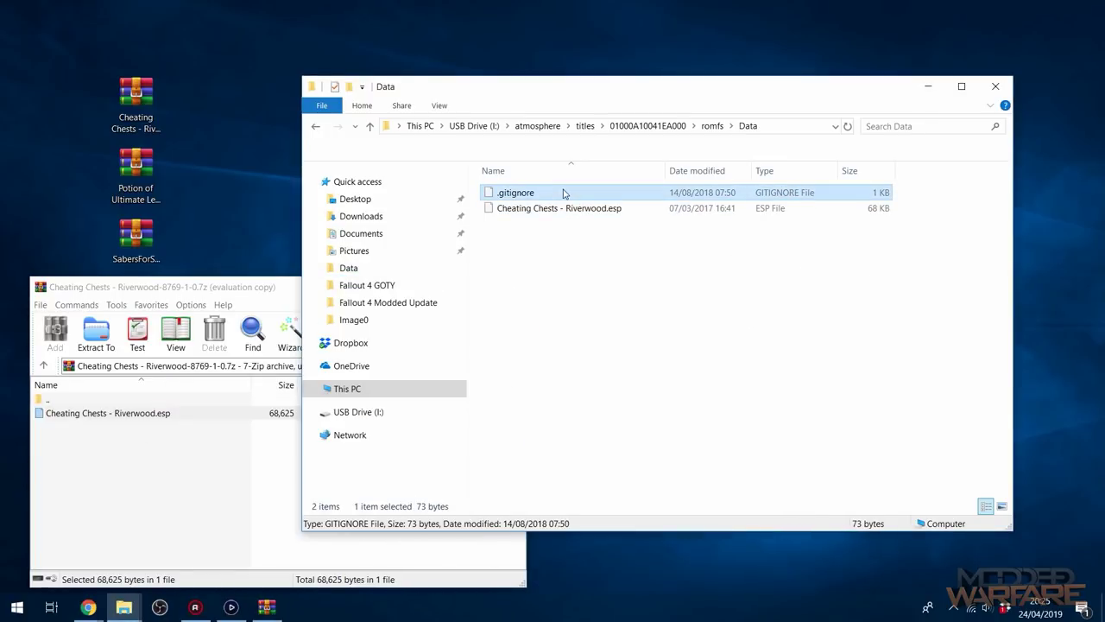
key("Delete")
left_click(602, 354)
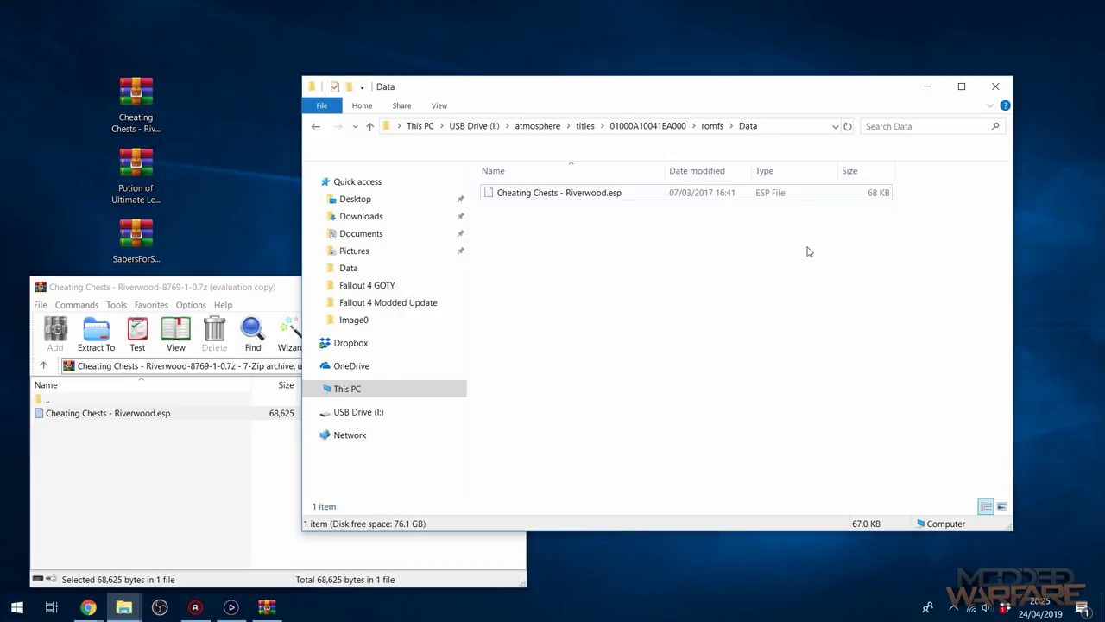
- Copy the name of the Cheating Chests - Riverwood.esp file without its extension, leaving the file itself unrenamed
key("alt+Up")
double_click(544, 197)
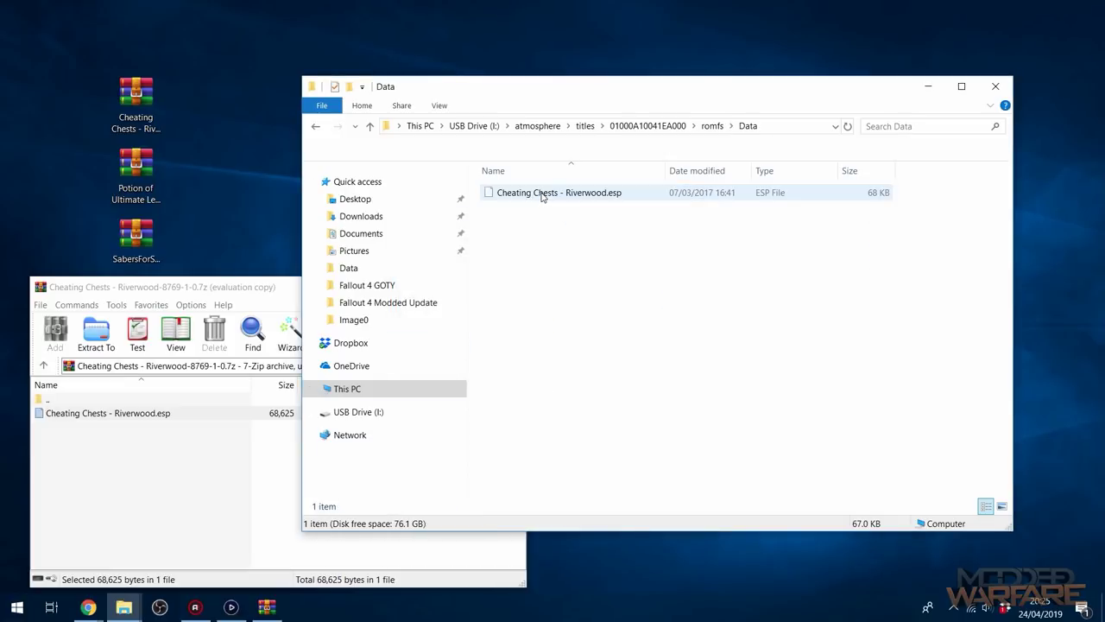
left_click(542, 196)
right_click(544, 191)
left_click(586, 220)
left_click(595, 193)
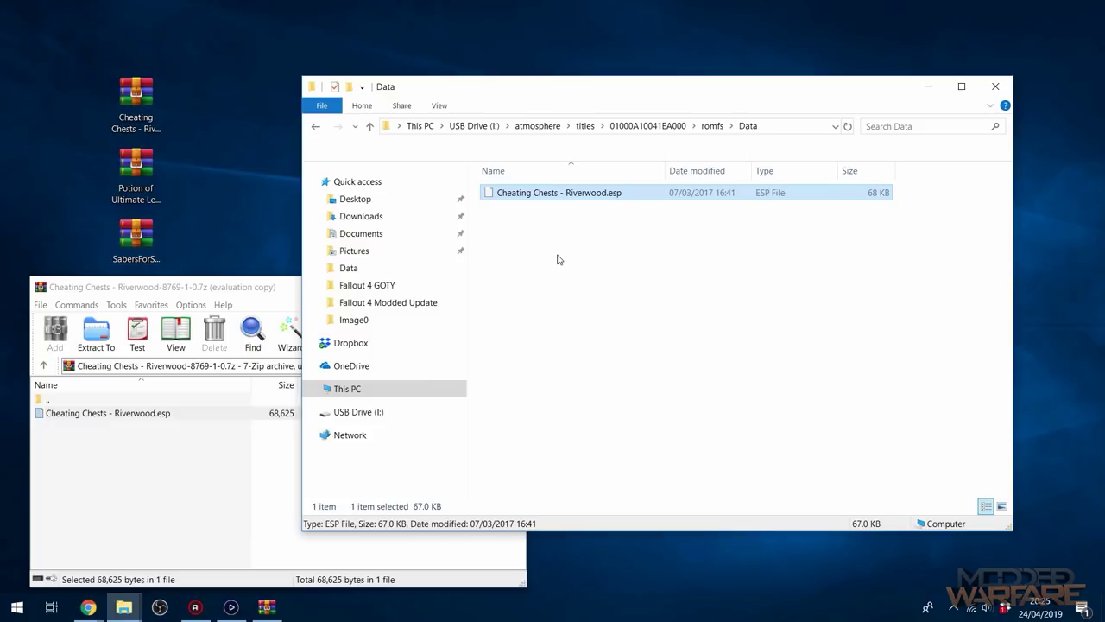
right_click(599, 194)
left_click(641, 458)
key("ctrl+c")
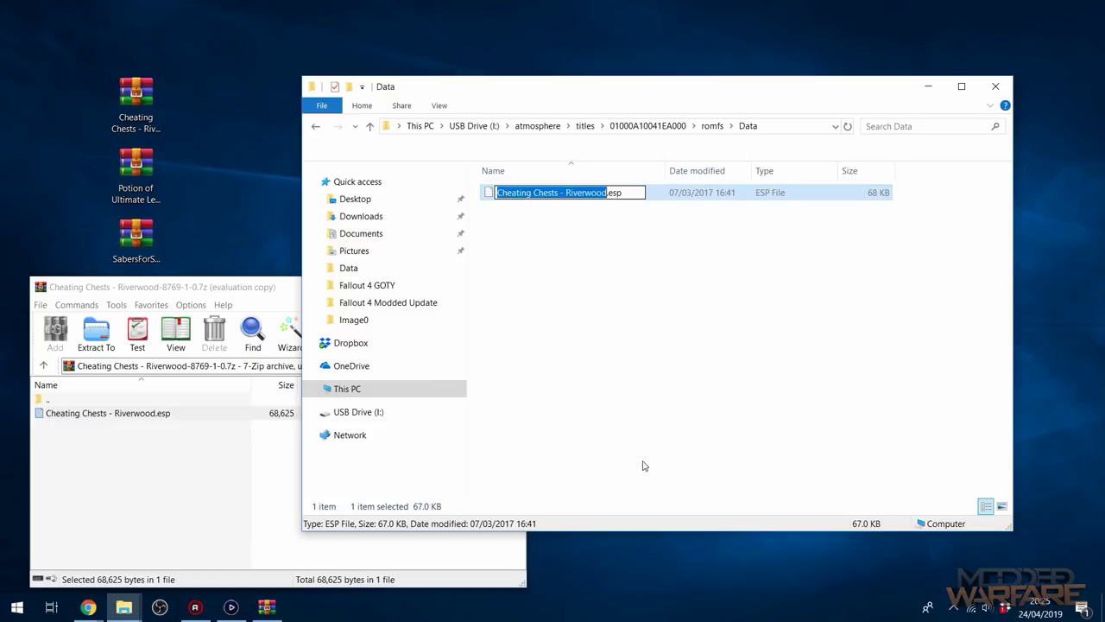
left_click(704, 319)
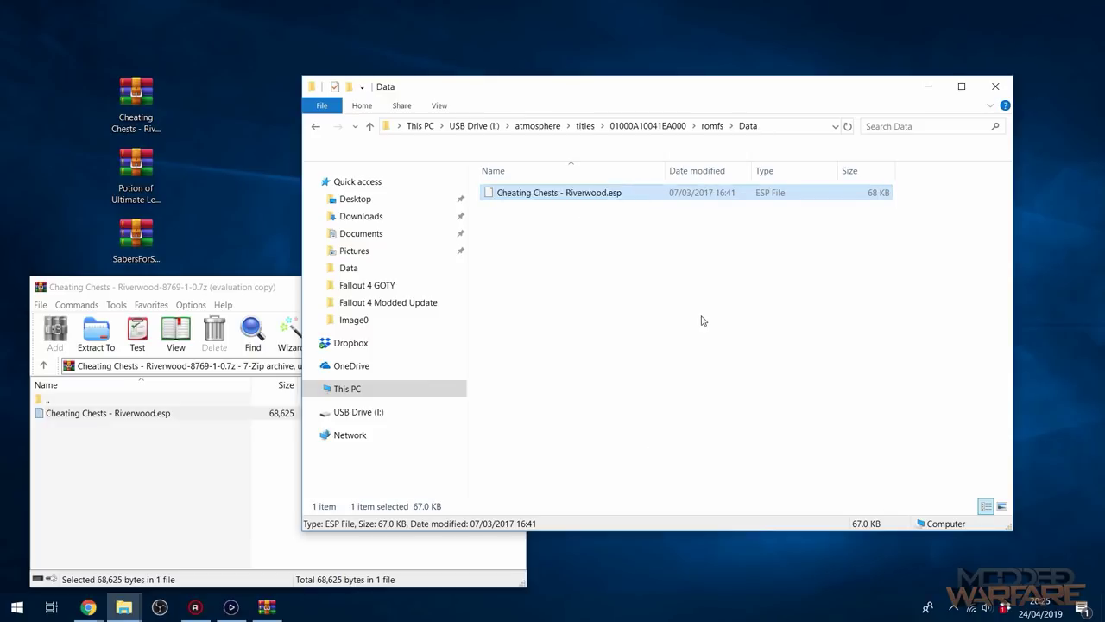
- Open Skyrim.ini from the romfs folder and examine the sTestFile1 to sTestFile10 entries in the ESP and ESM load list
left_click(711, 126)
double_click(509, 209)
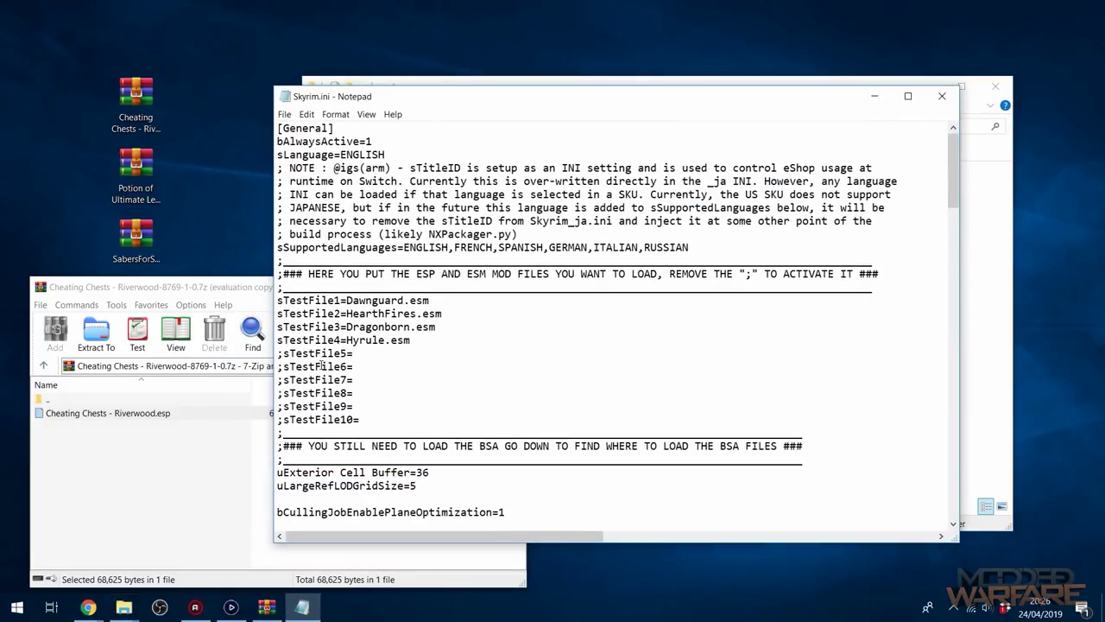
left_click_drag(421, 345, 255, 291)
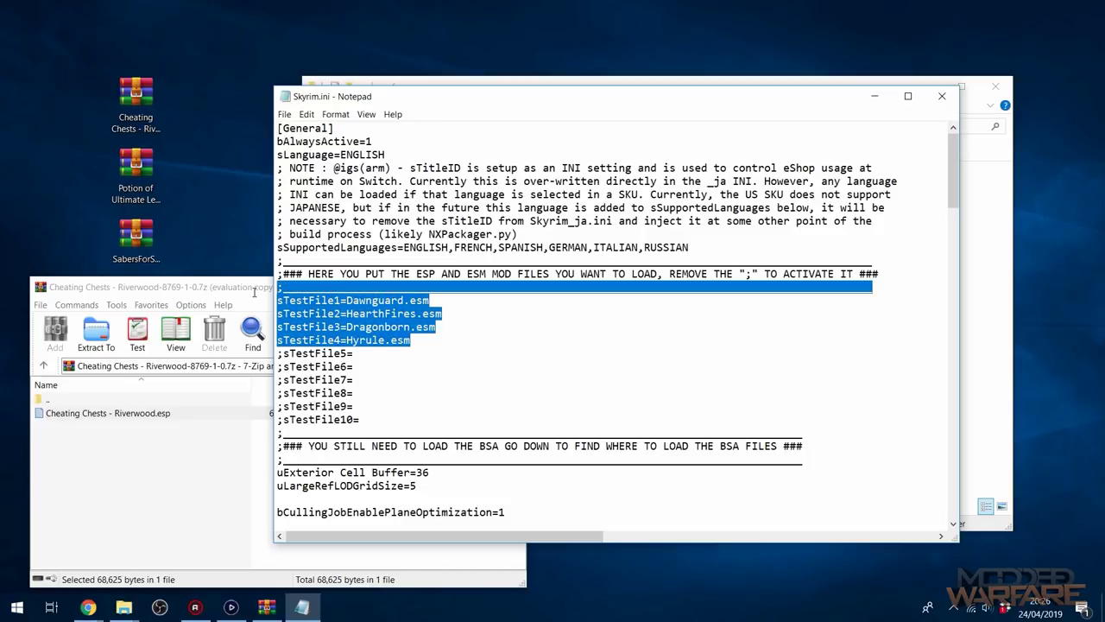
left_click_drag(410, 340, 263, 296)
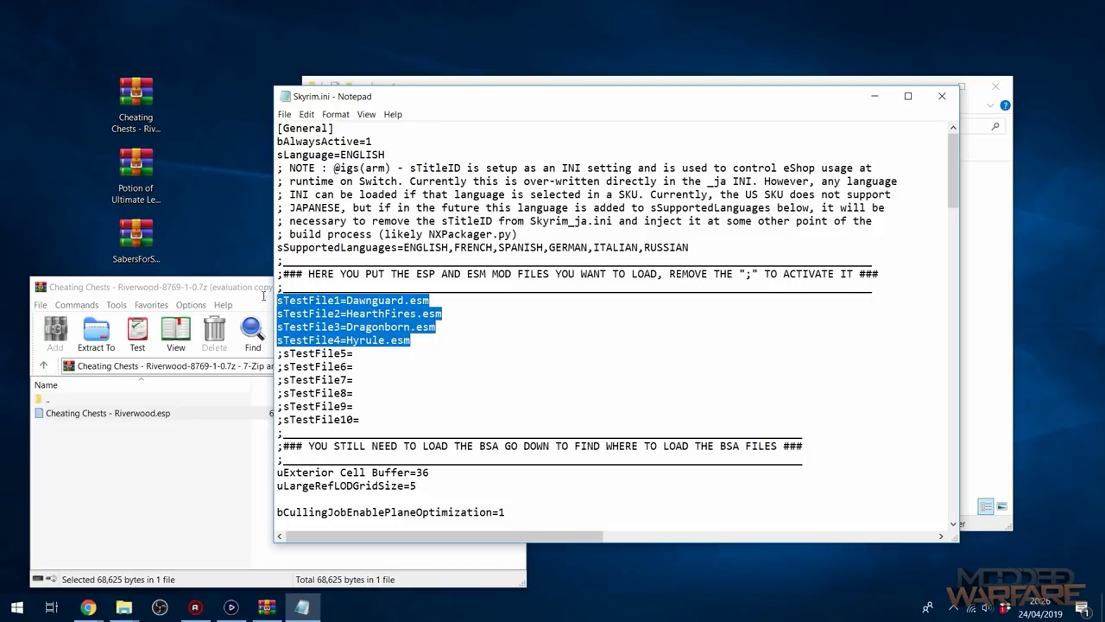
left_click(348, 300)
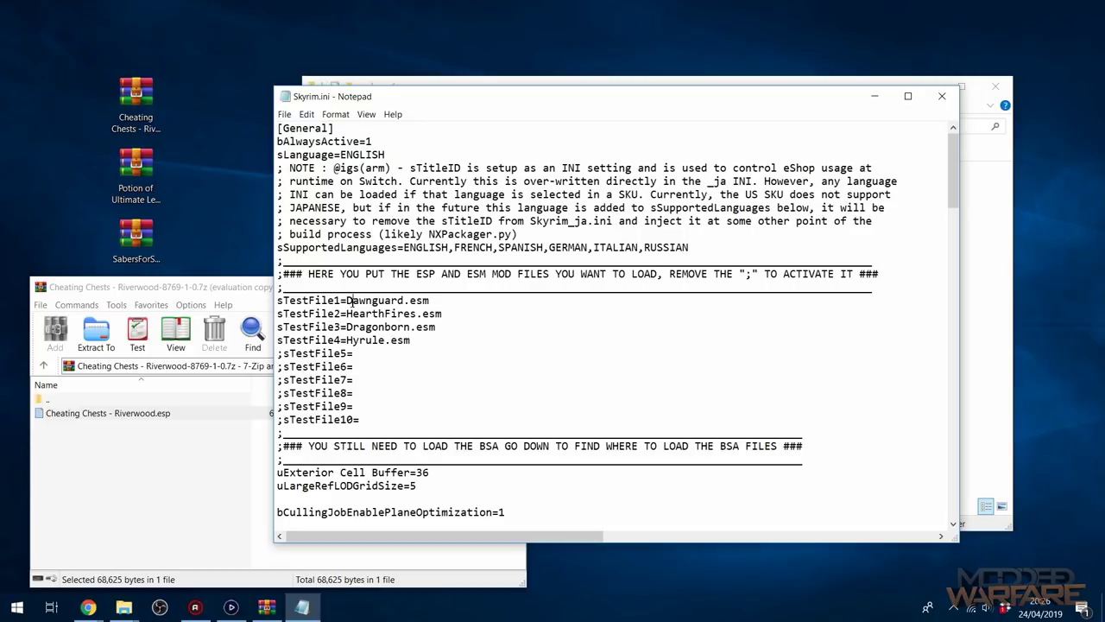
left_click_drag(438, 326, 265, 298)
left_click_drag(415, 340, 266, 346)
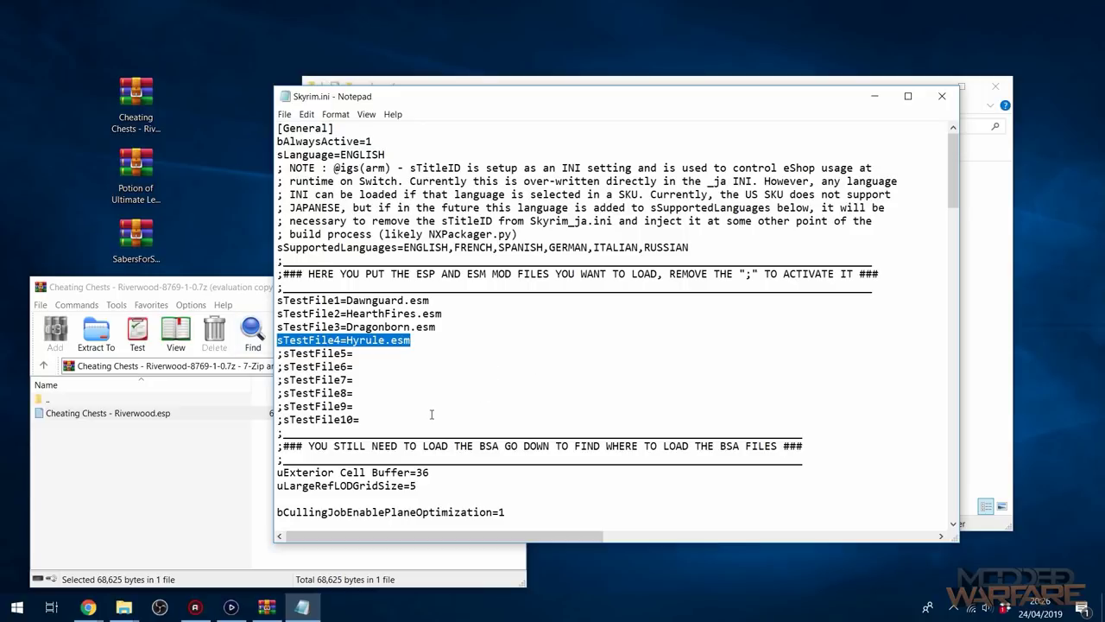
left_click_drag(380, 412, 250, 356)
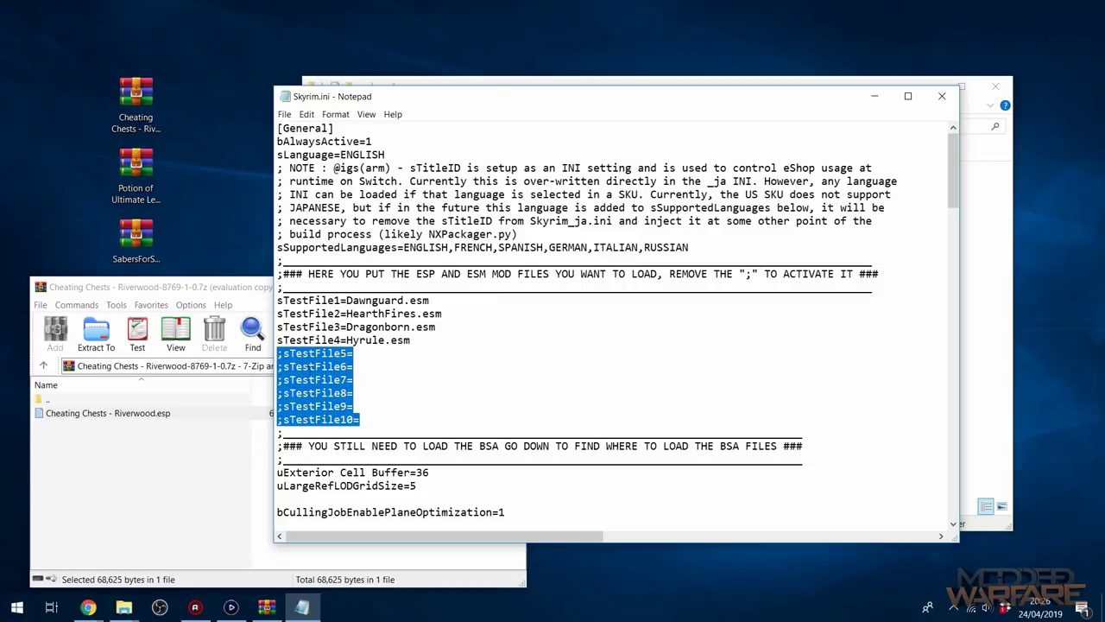
- Uncomment the sTestFile5 line, set it to Cheating Chests - Riverwood.esp, then save and close Skyrim.ini
key("Left")
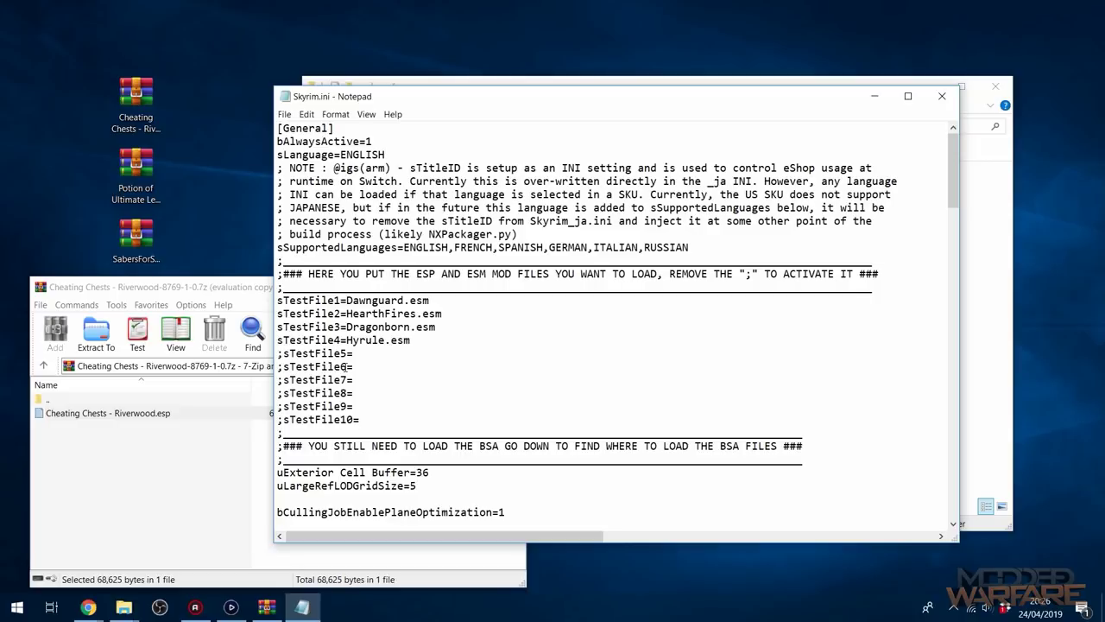
key("Delete")
key("ctrl+v")
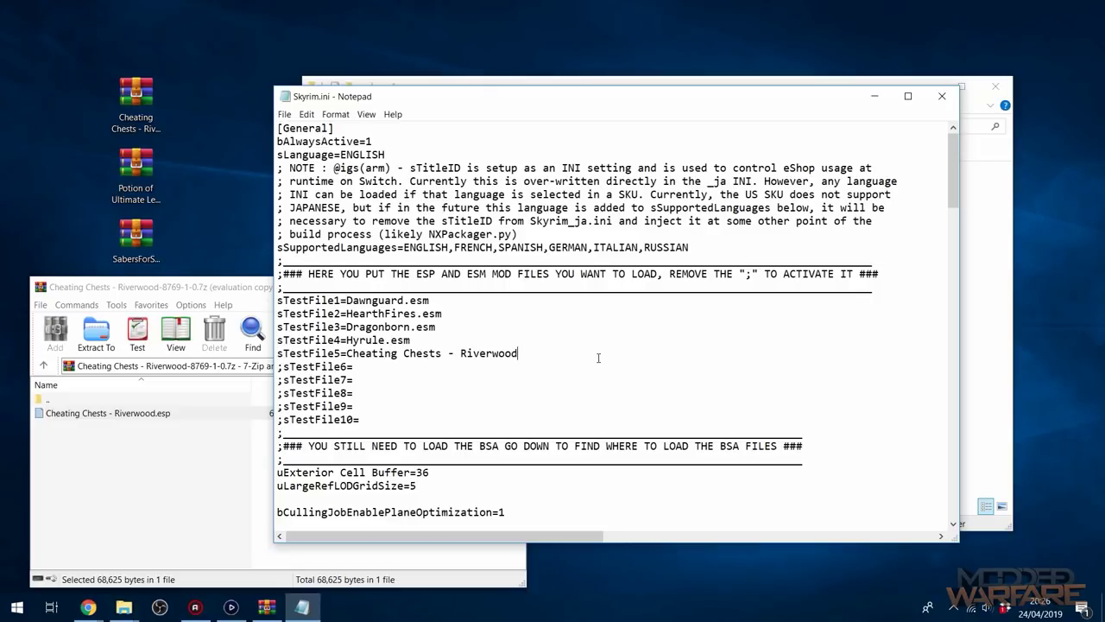
type(".esp")
left_click_drag(599, 357, 346, 354)
left_click(385, 339)
left_click_drag(411, 339, 346, 339)
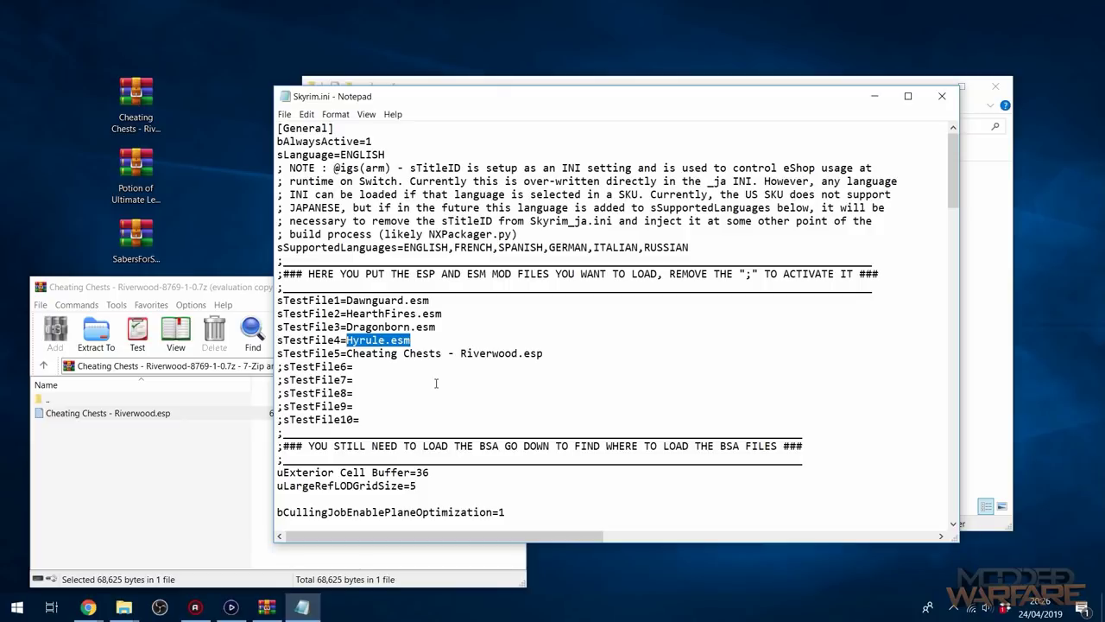
left_click_drag(544, 353, 342, 353)
left_click(939, 97)
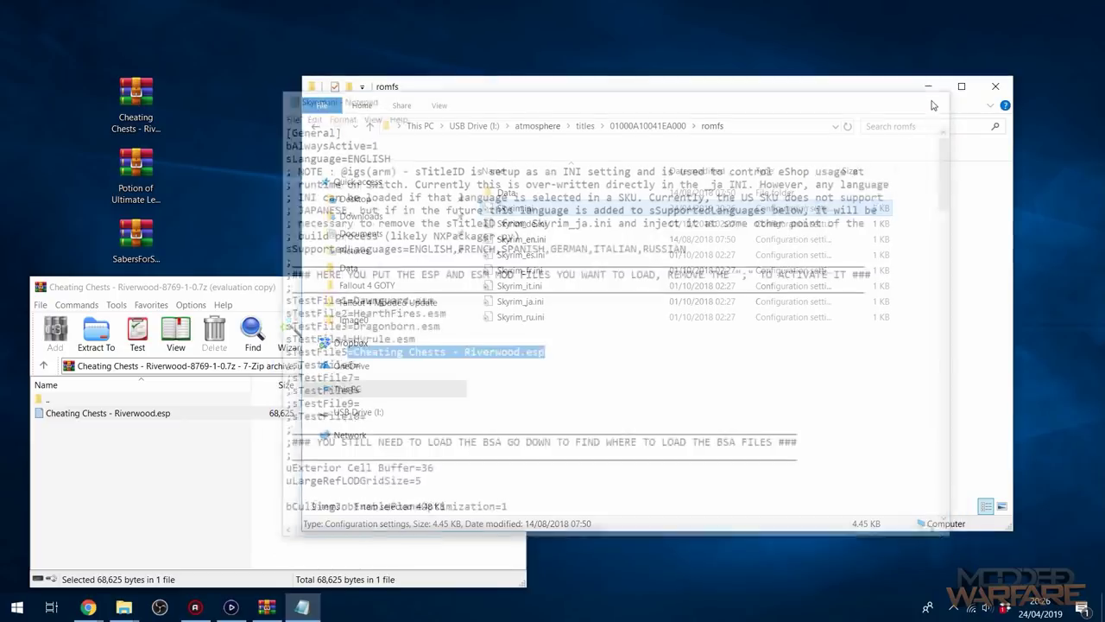
- Replace the open archive with Potion of Ultimate Leveling and extract its .bsa and .esp files into the Data folder
left_click(201, 288)
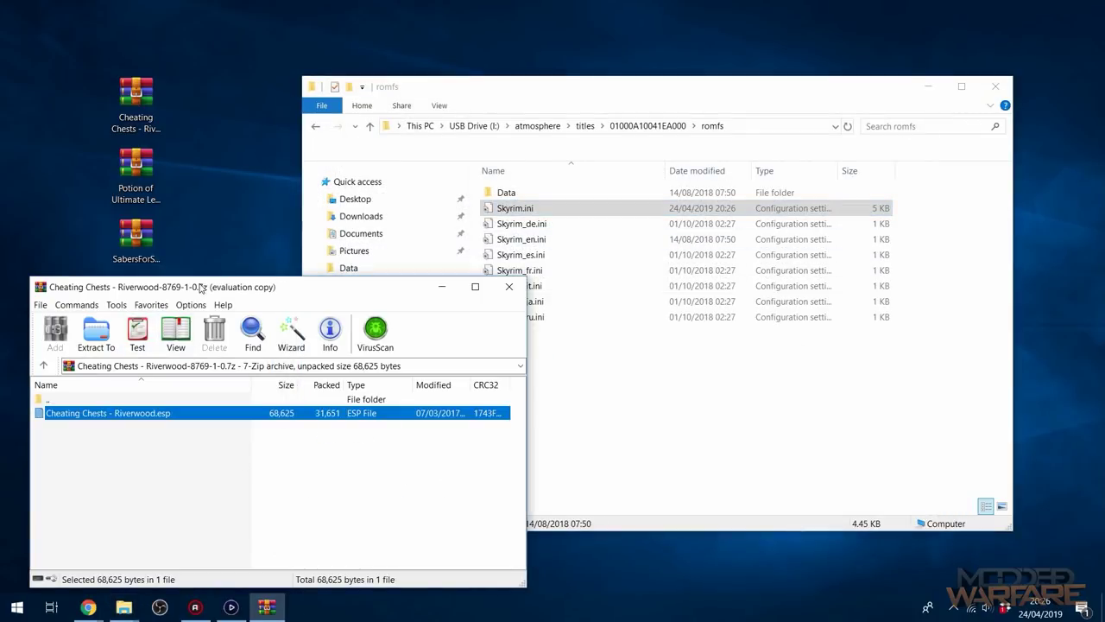
left_click(508, 287)
left_click(125, 179)
double_click(125, 178)
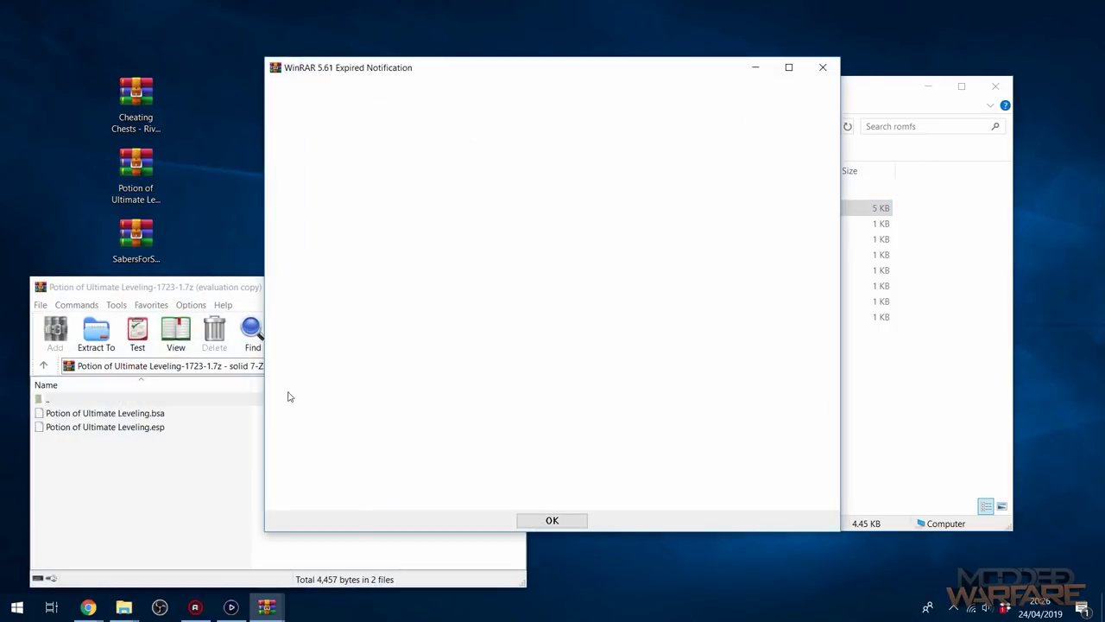
left_click(824, 67)
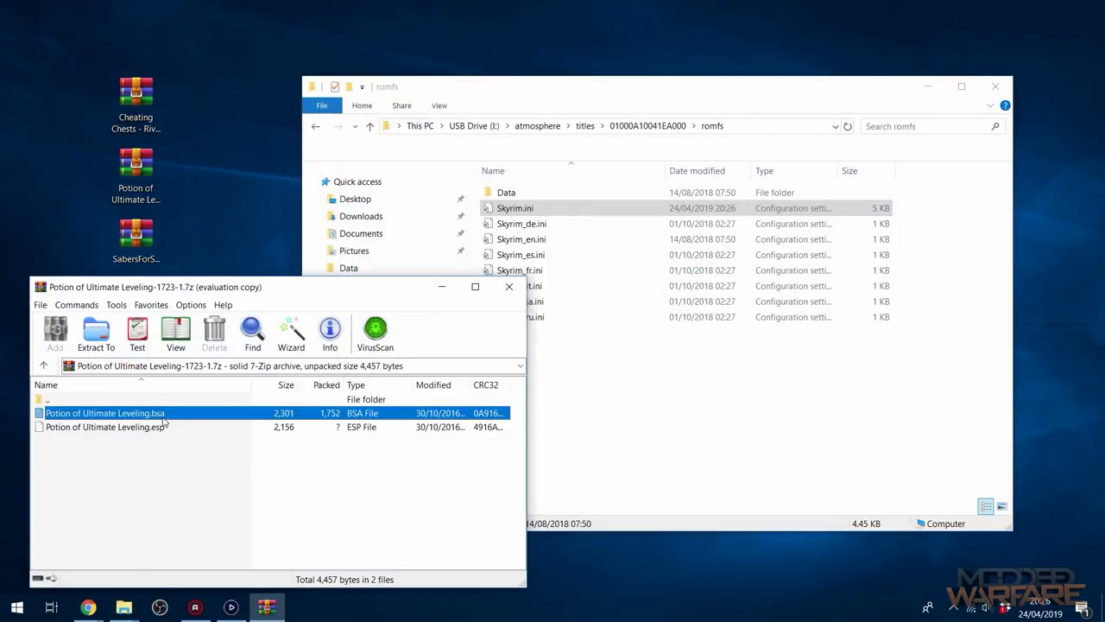
left_click_drag(160, 437, 538, 192)
- Copy the name of the Potion of Ultimate Leveling.bsa file in Data without its extension
double_click(535, 192)
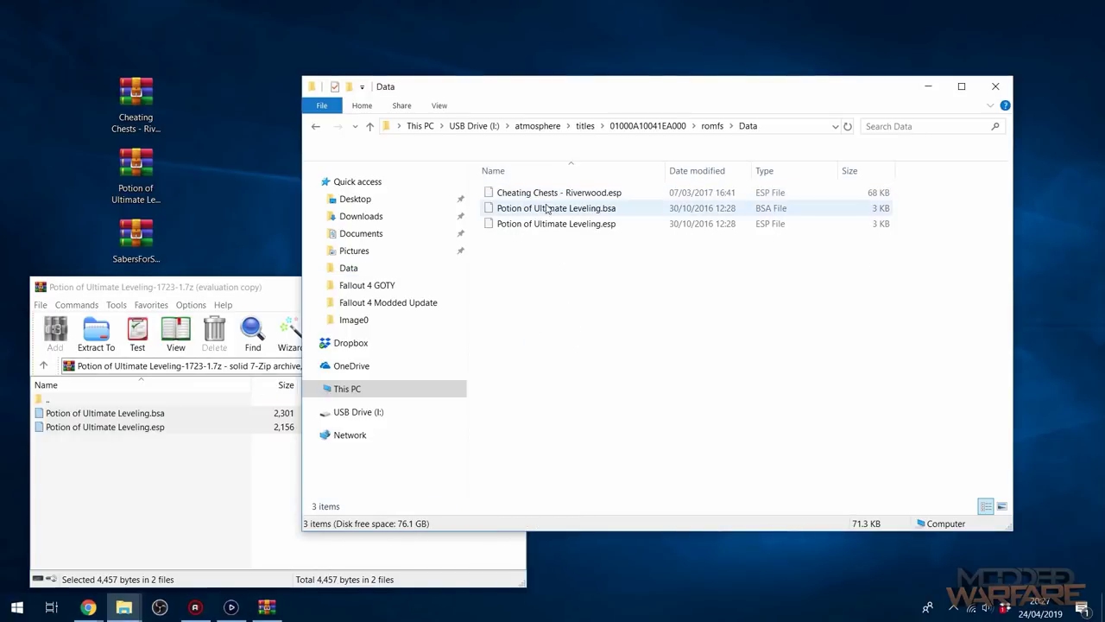
left_click(555, 209)
right_click(565, 208)
left_click(608, 474)
key("ctrl+c")
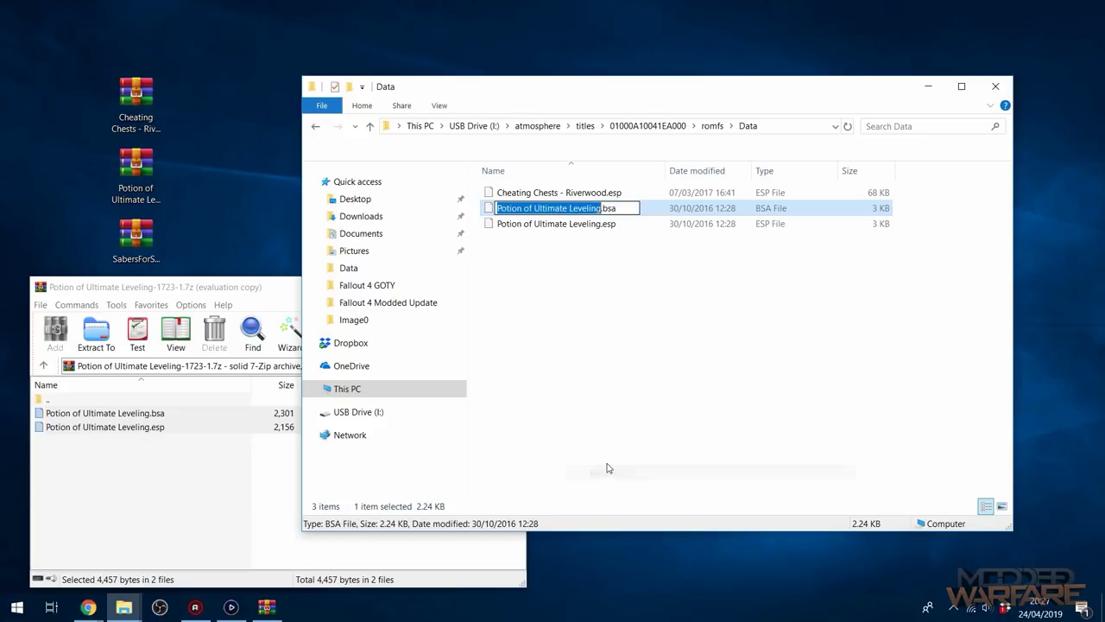
left_click(608, 367)
- Reopen Skyrim.ini from romfs, uncomment the sTestFile6 line and set it to Potion of Ultimate Leveling.esp
key("BackSpace")
double_click(511, 207)
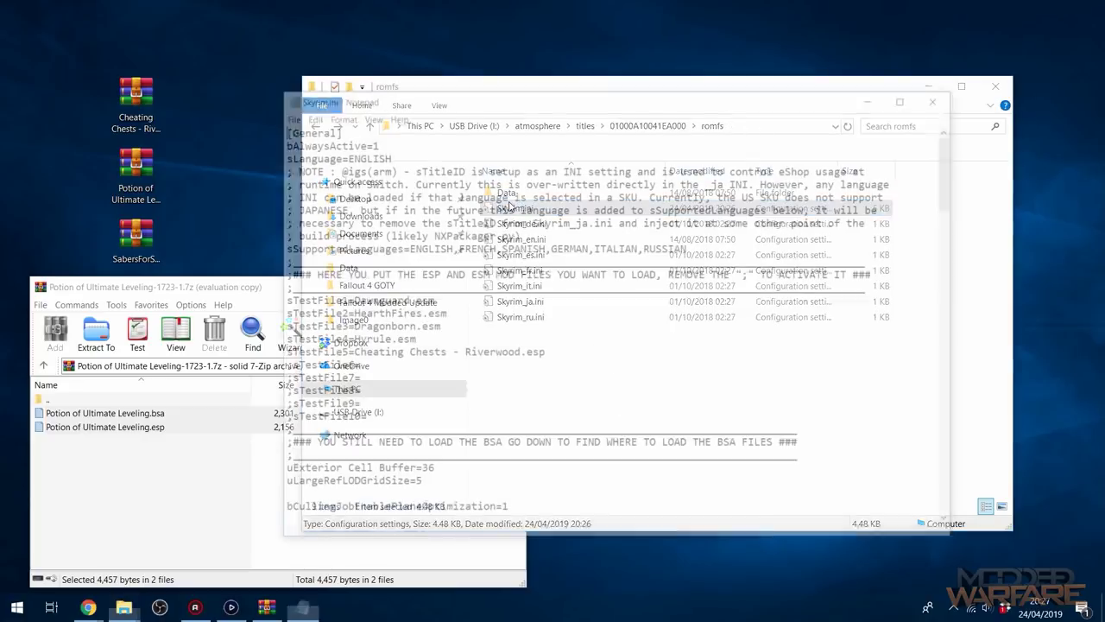
key("ctrl+v")
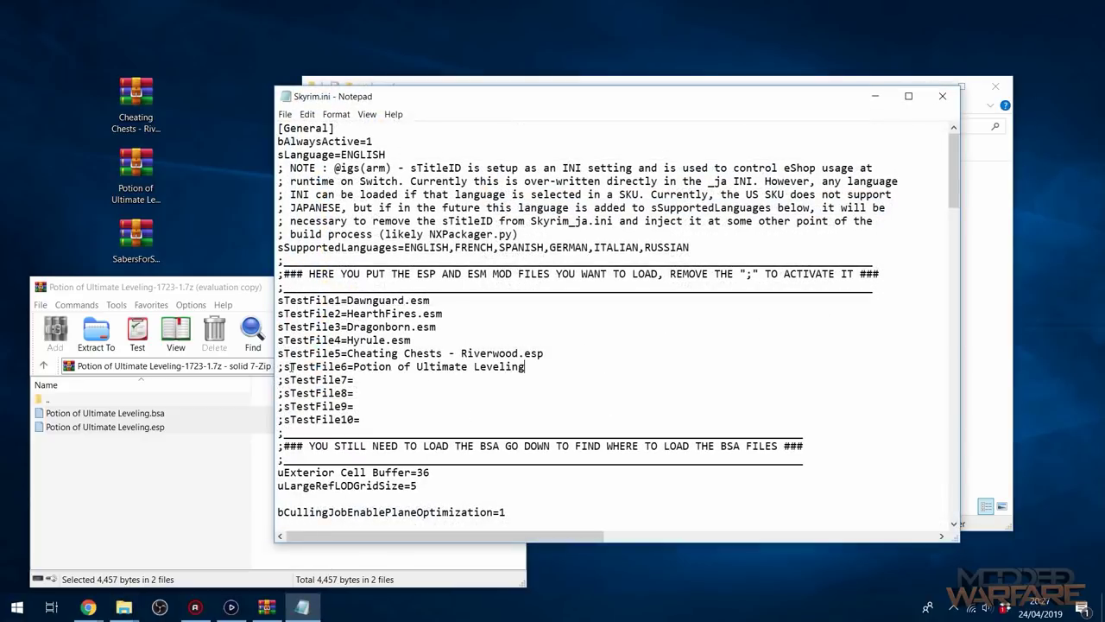
left_click(282, 366)
key("BackSpace")
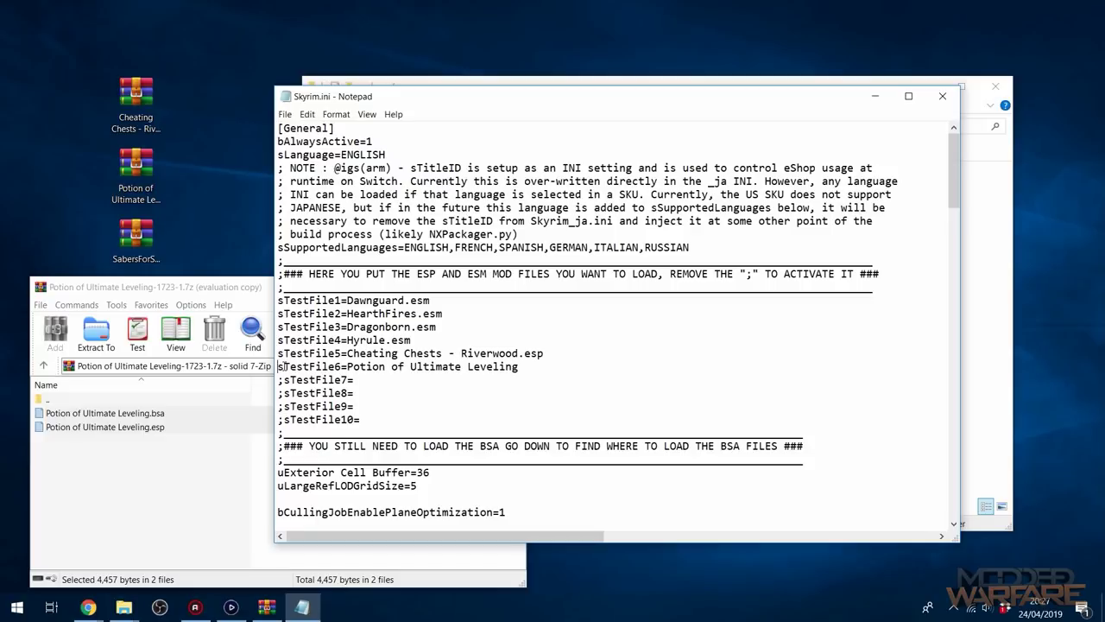
left_click(553, 371)
type(".esp")
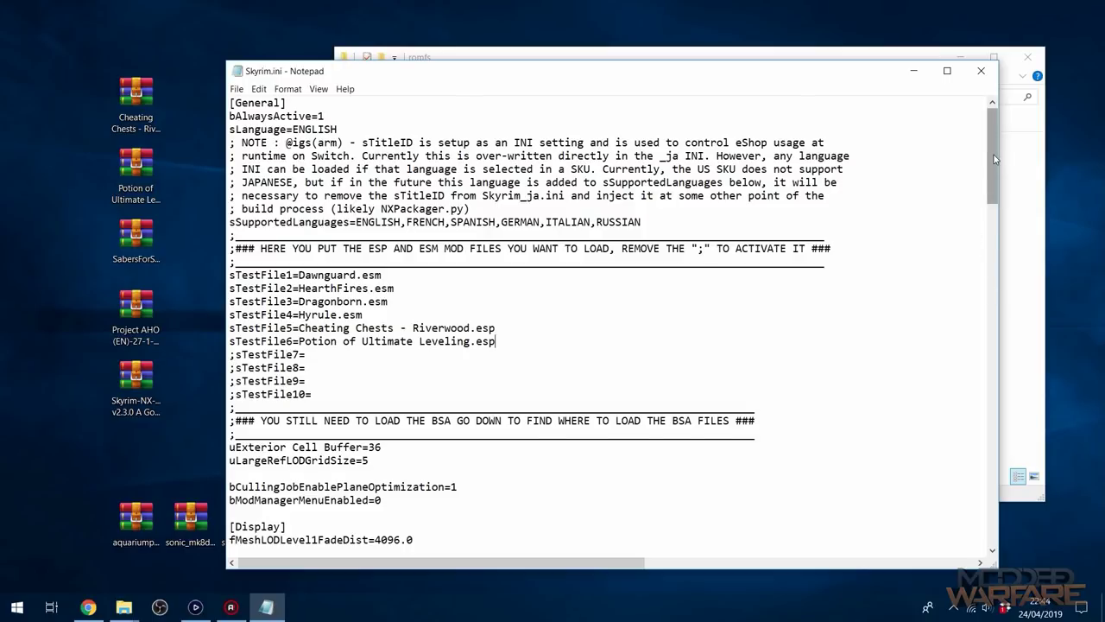
- Append Potion of Ultimate Leveling.bsa to the end of the sResourceArchiveList line in the [Archive] section, save Skyrim.ini and minimize it
left_click_drag(993, 160, 944, 451)
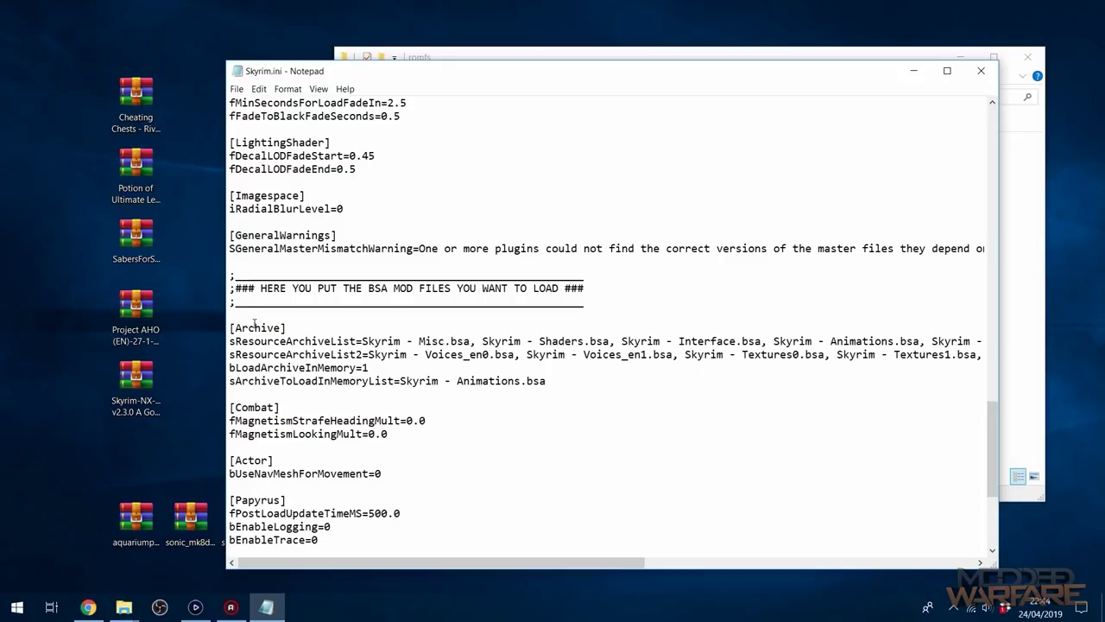
double_click(253, 324)
left_click_drag(249, 288, 597, 288)
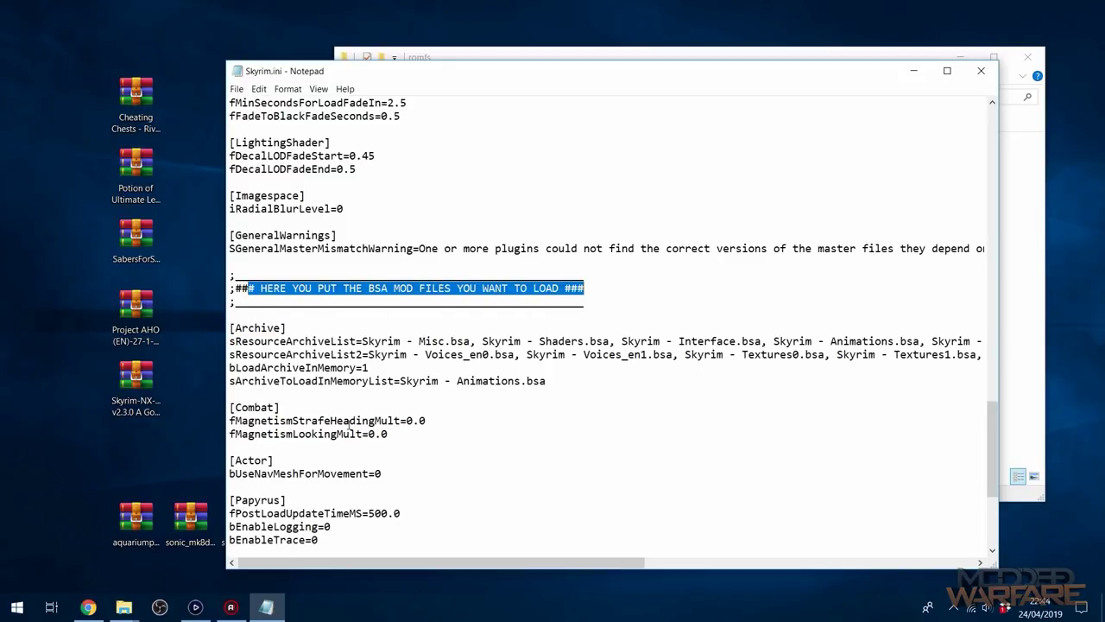
left_click(368, 363)
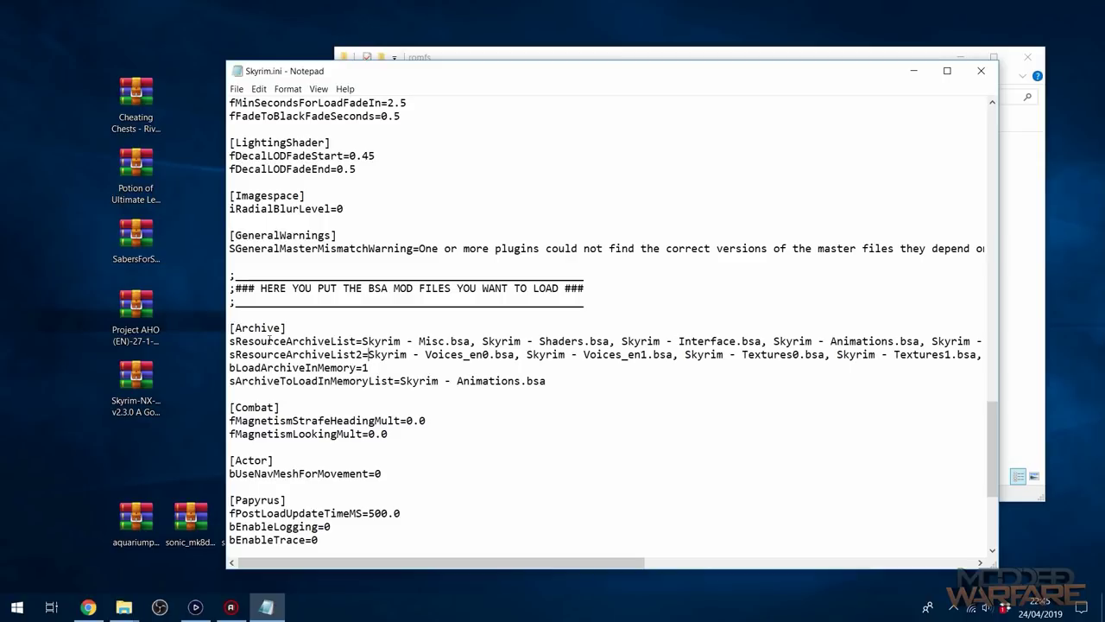
double_click(270, 341)
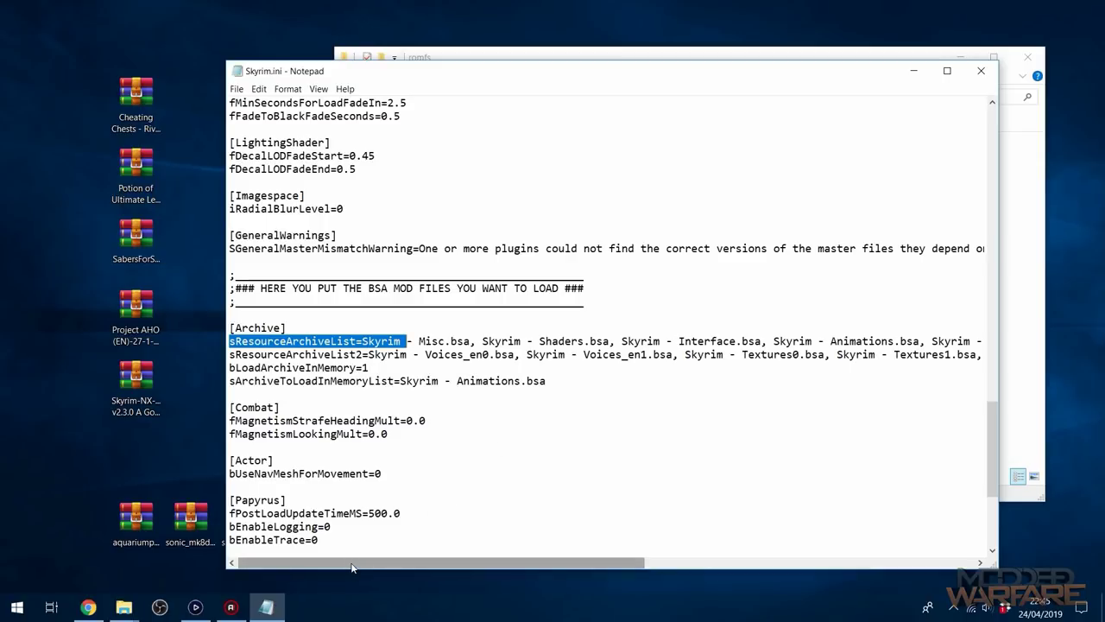
left_click_drag(355, 563, 759, 567)
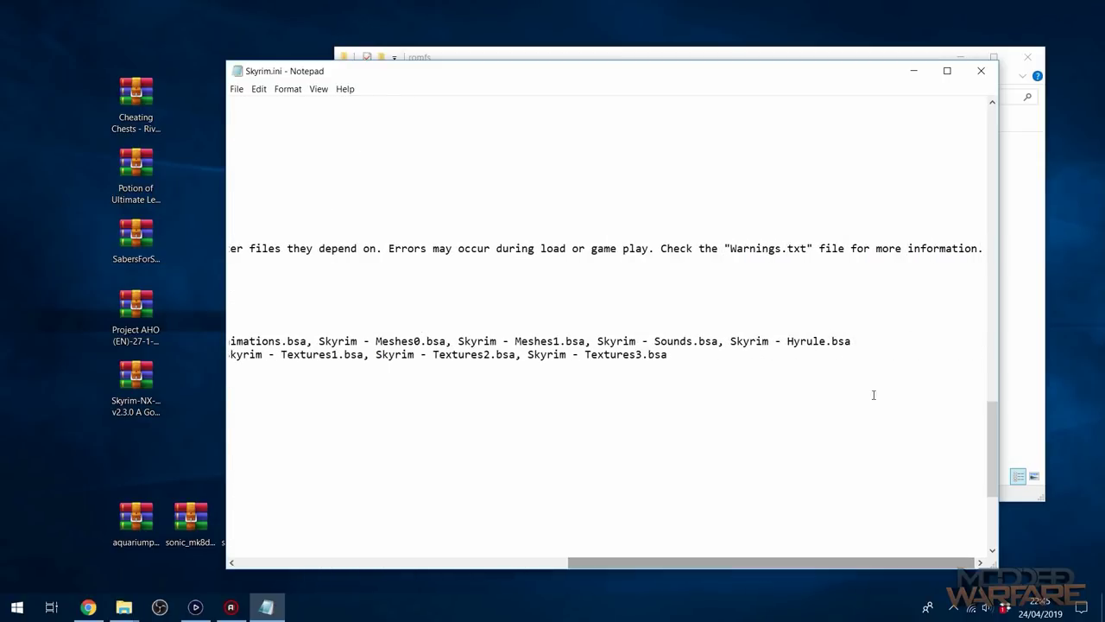
left_click_drag(787, 342, 853, 342)
left_click(859, 341)
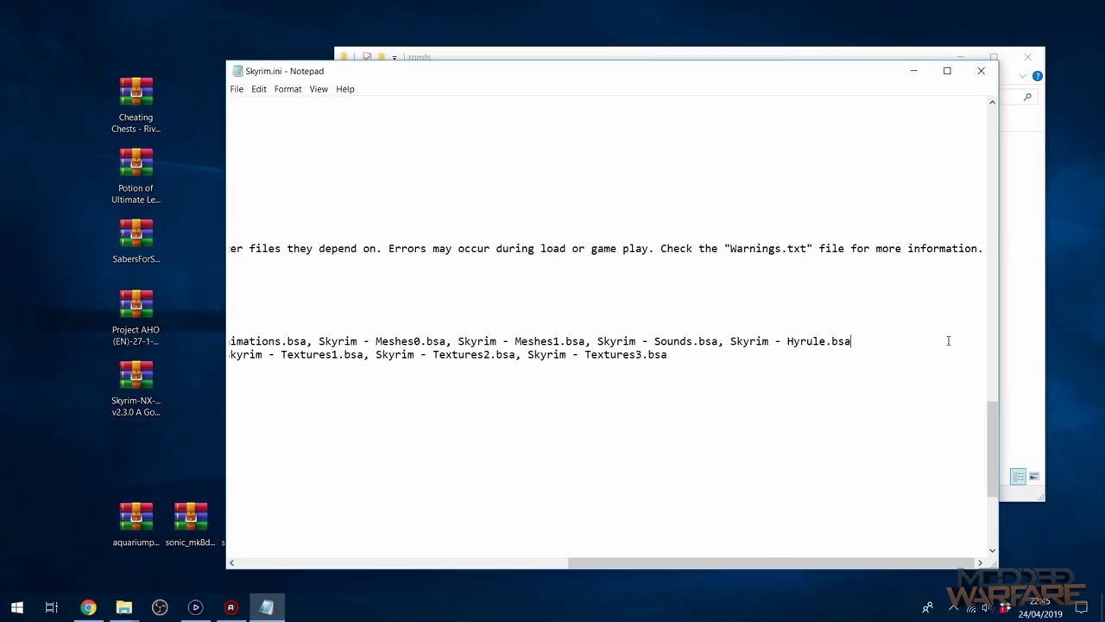
key("ctrl+v")
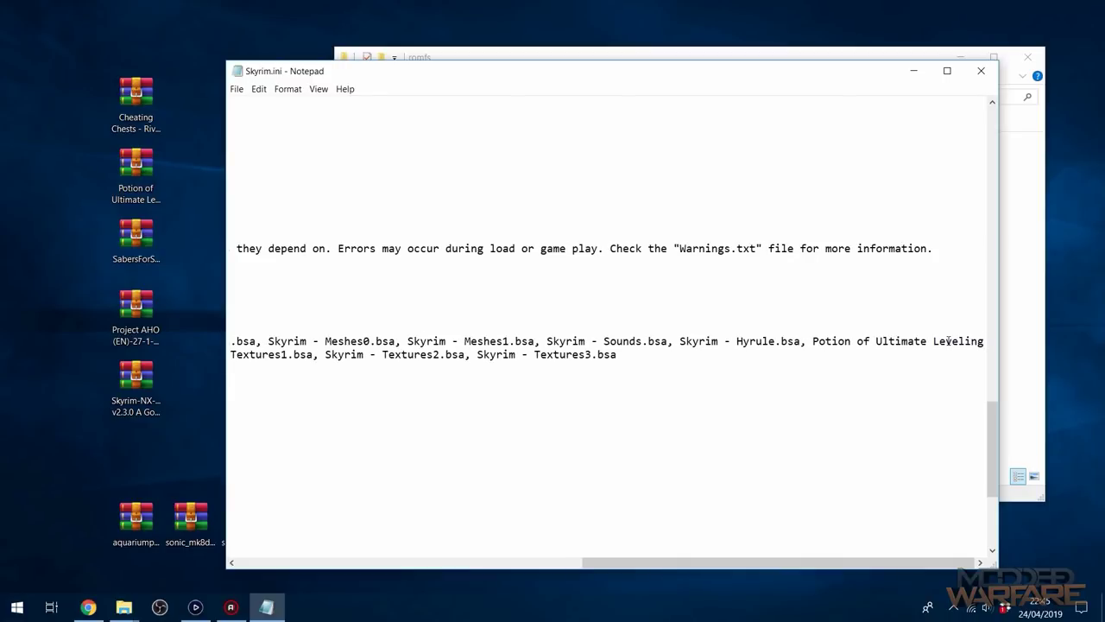
type(".bsa")
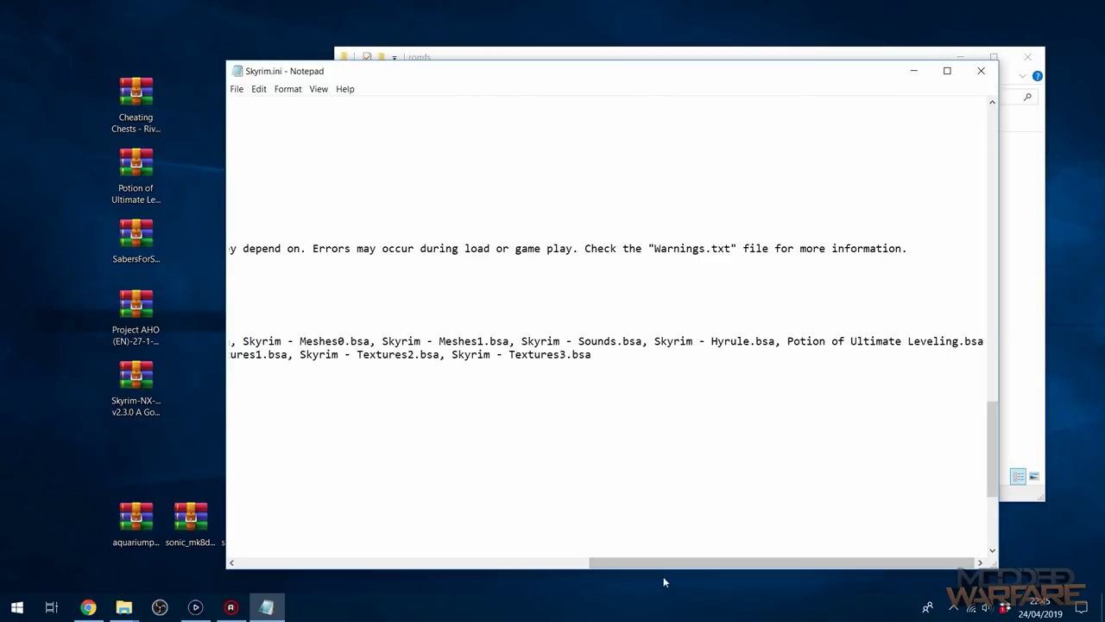
left_click_drag(663, 562, 466, 562)
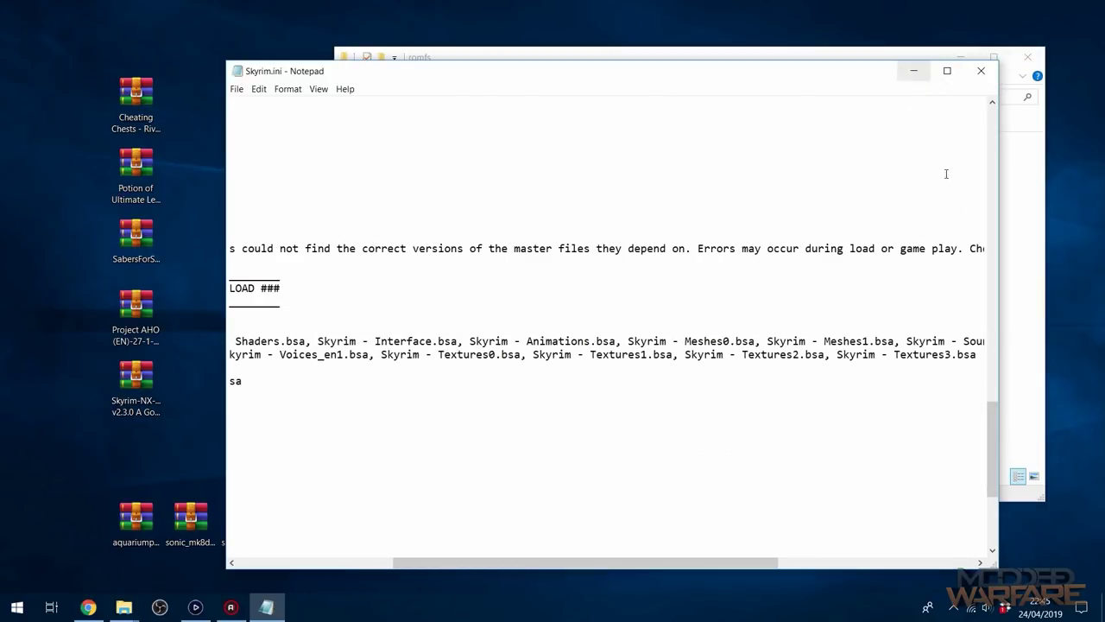
left_click_drag(546, 562, 388, 565)
left_click_drag(994, 434, 994, 146)
left_click(913, 71)
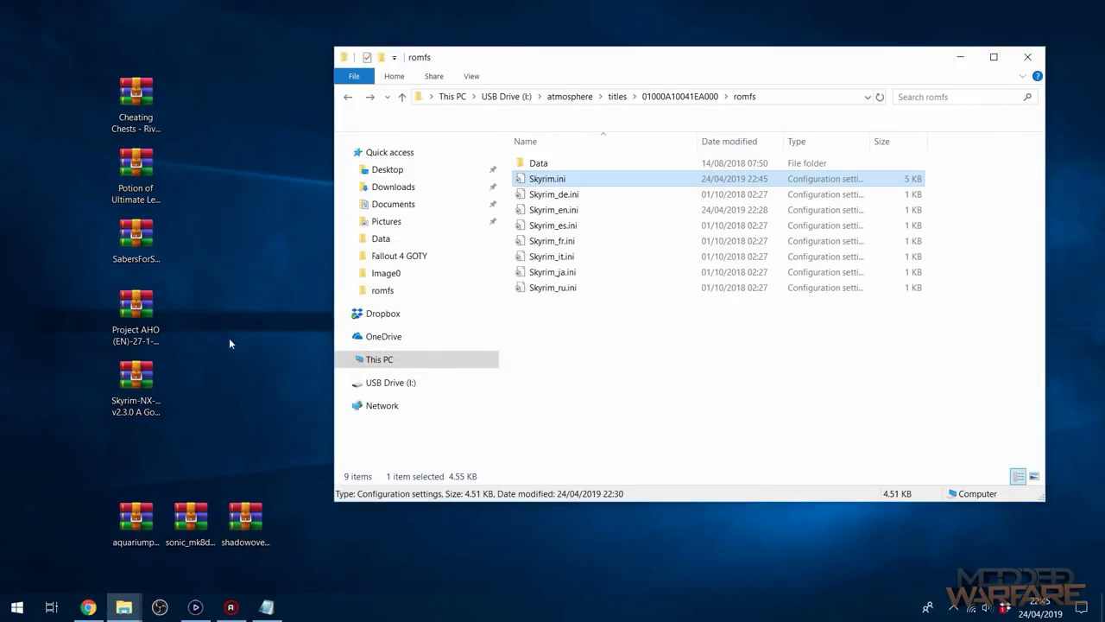
- Extract the .esp file and the three Sabers .bsa files from the SabersForSwitch archive into the Data folder
double_click(149, 244)
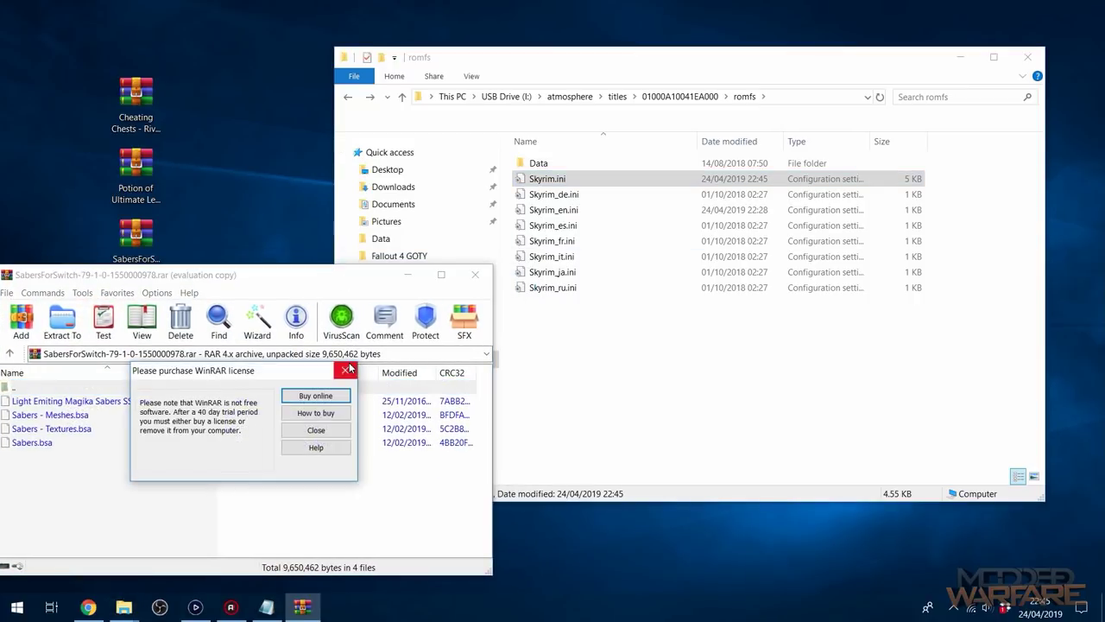
left_click(345, 371)
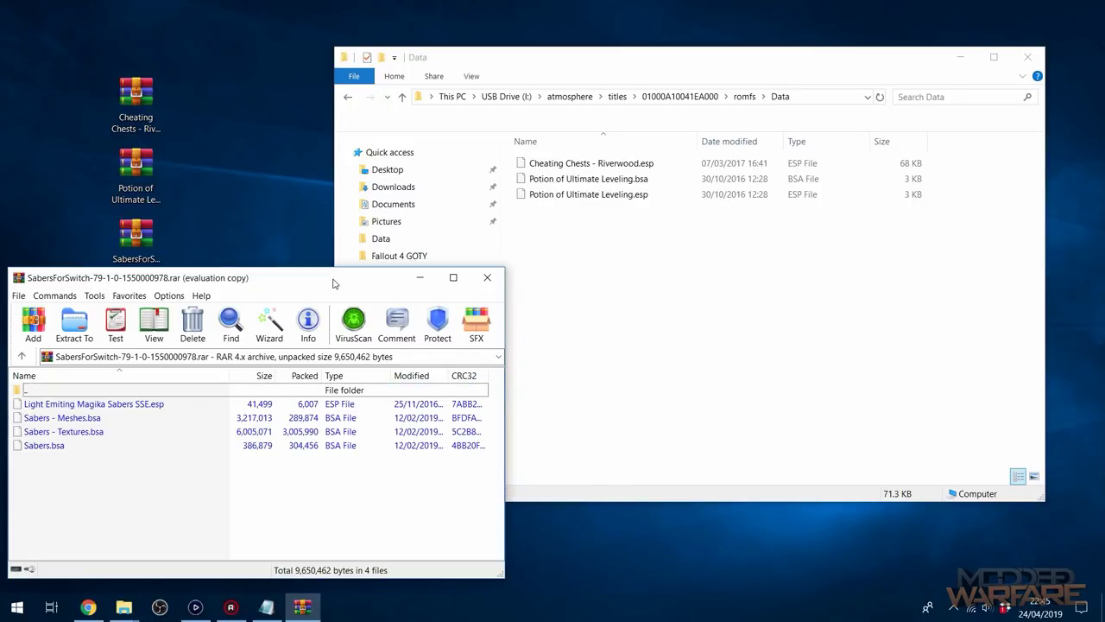
mouse_move(334, 283)
left_mouse_down()
mouse_move(387, 236)
mouse_move(338, 320)
mouse_move(332, 287)
left_mouse_up()
left_click_drag(128, 512, 156, 409)
left_click_drag(78, 421, 760, 272)
left_click(570, 226)
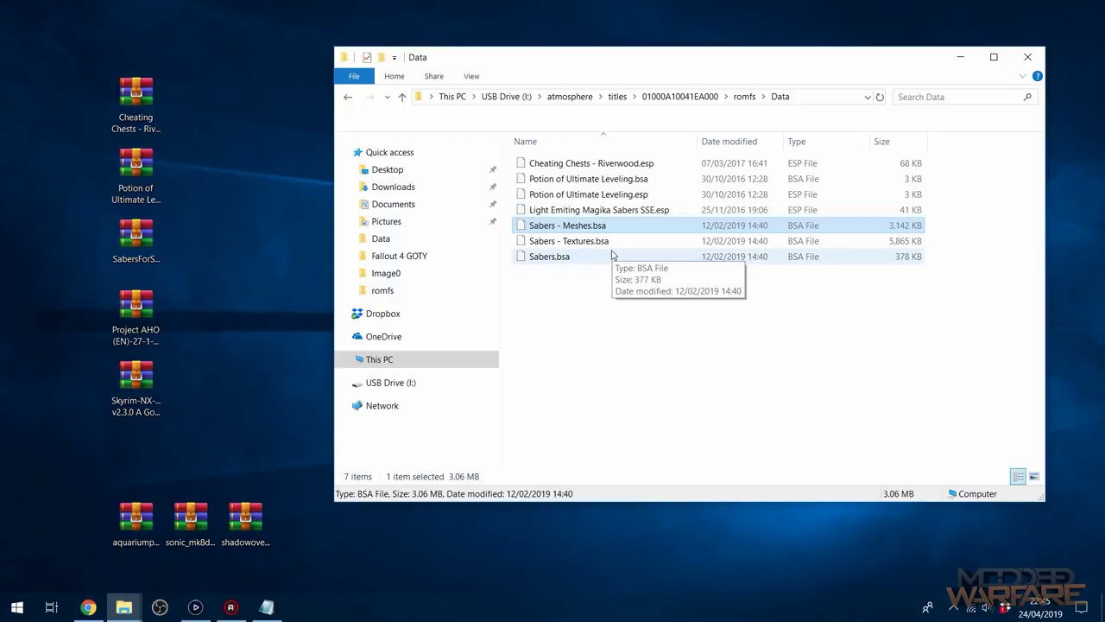
left_click_drag(615, 270, 650, 218)
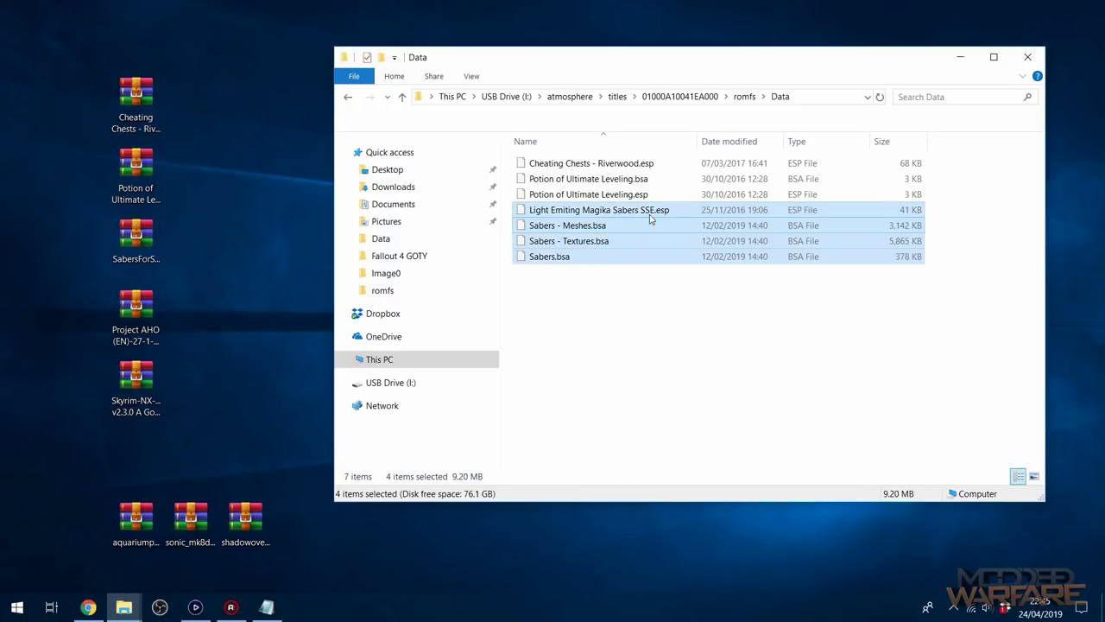
left_click_drag(611, 337, 651, 211)
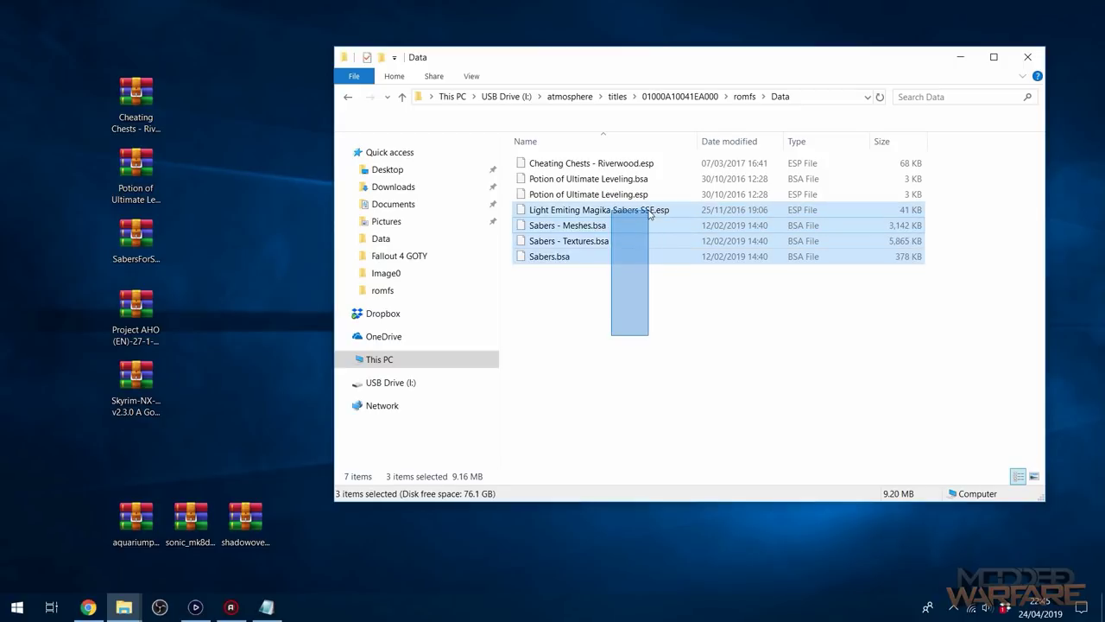
left_click(614, 276)
- Copy the name of the Light Emiting Magika Sabers SSE.esp file in Data without its extension
left_click(643, 209)
right_click(604, 215)
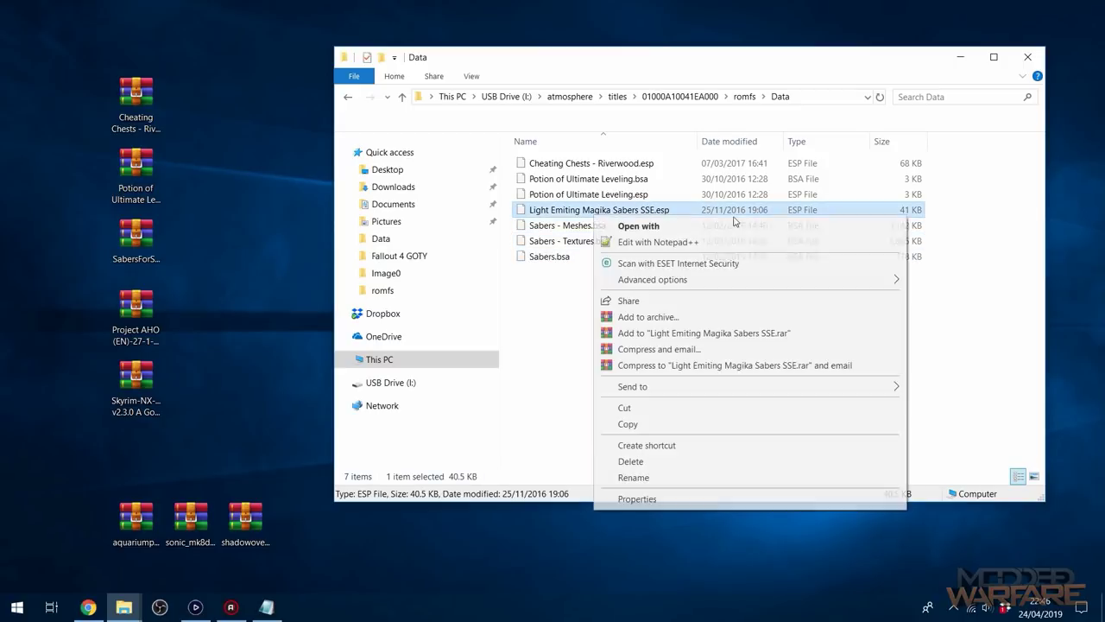
left_click(637, 478)
key("ctrl+c")
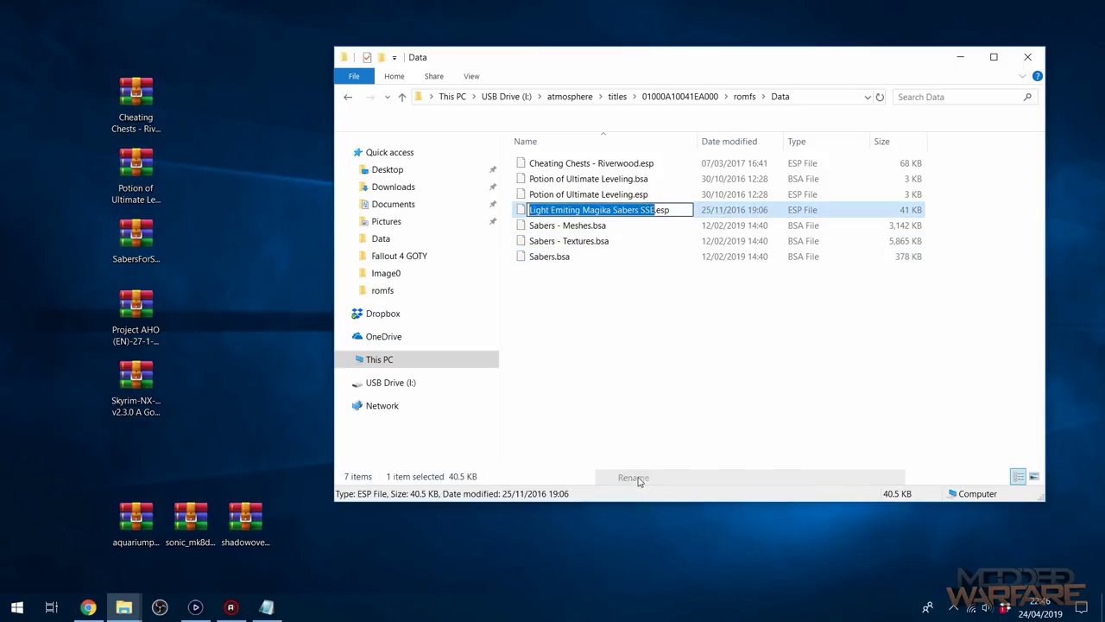
left_click(673, 299)
- Return to Skyrim.ini, uncomment the sTestFile7 line and set it to Light Emiting Magika Sabers SSE.esp
left_click(266, 607)
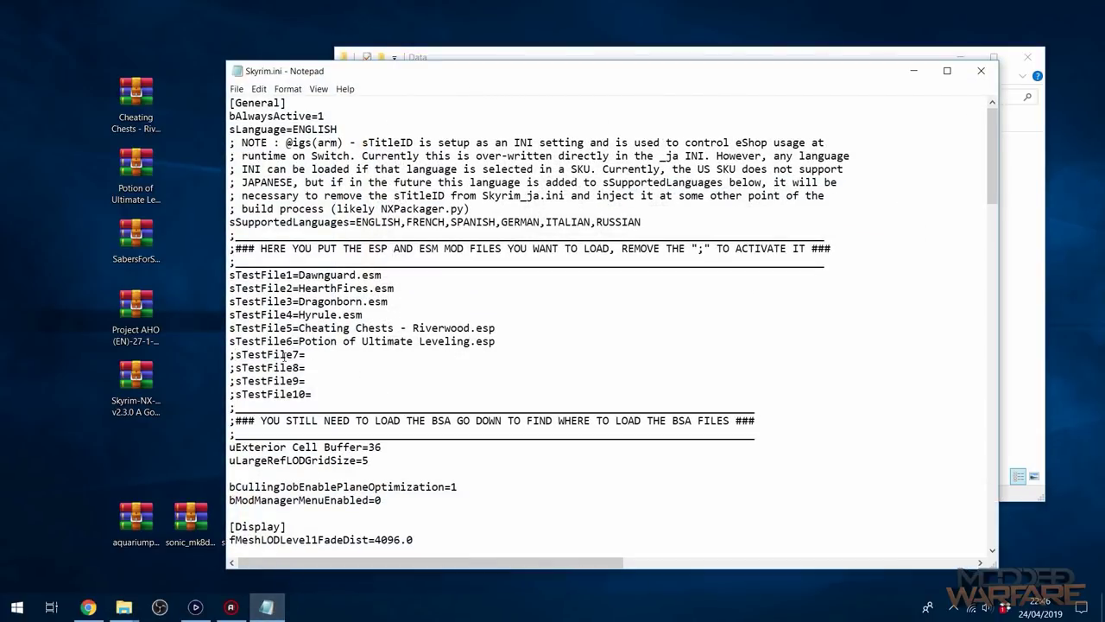
key("Delete")
key("ctrl+v")
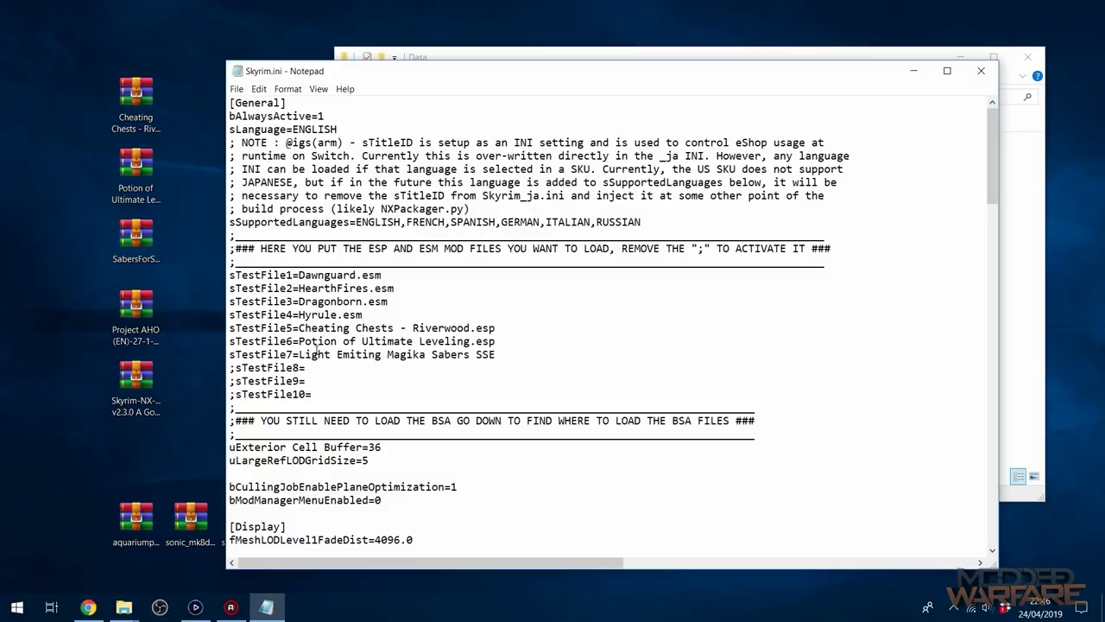
type(".esp")
- Copy the name of the Sabers.bsa file in Data without its extension and return to Skyrim.ini
left_click(875, 54)
left_click(581, 257)
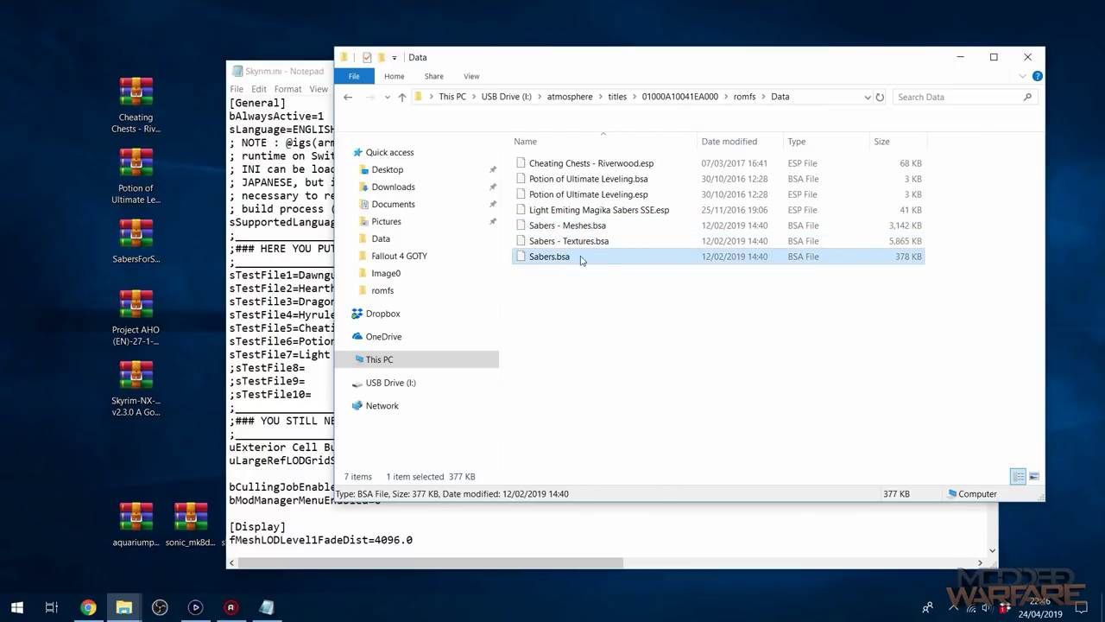
right_click(581, 257)
left_click(623, 520)
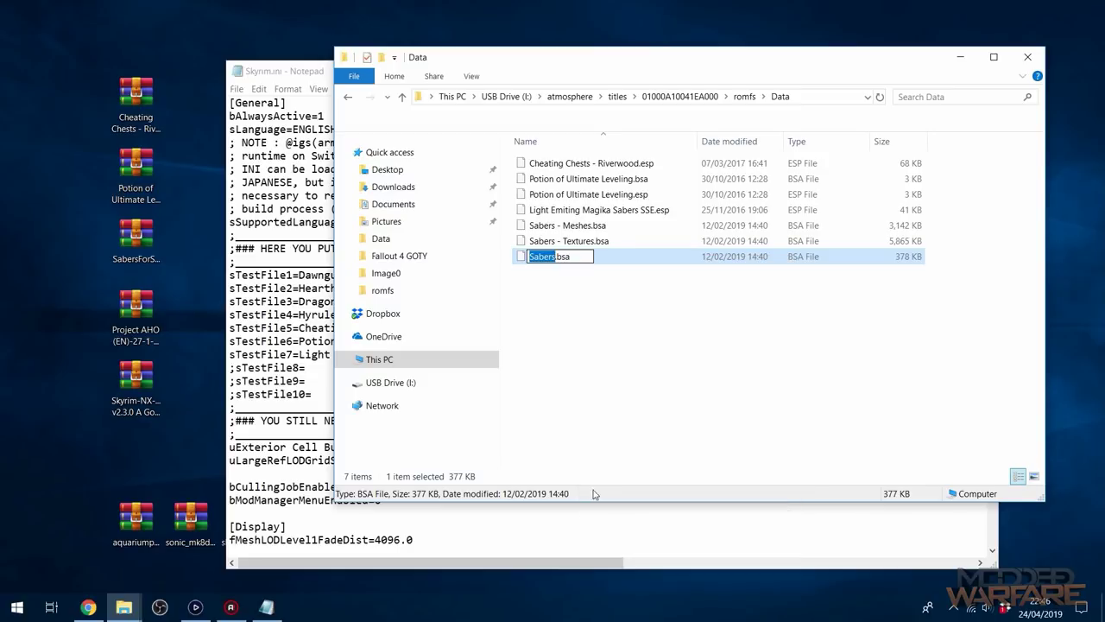
left_click(593, 518)
- Append Sabers.bsa and Sabers - Meshes.bsa, separated by commas, to the end of the sResourceArchiveList line
scroll(725, 434, "down", 20)
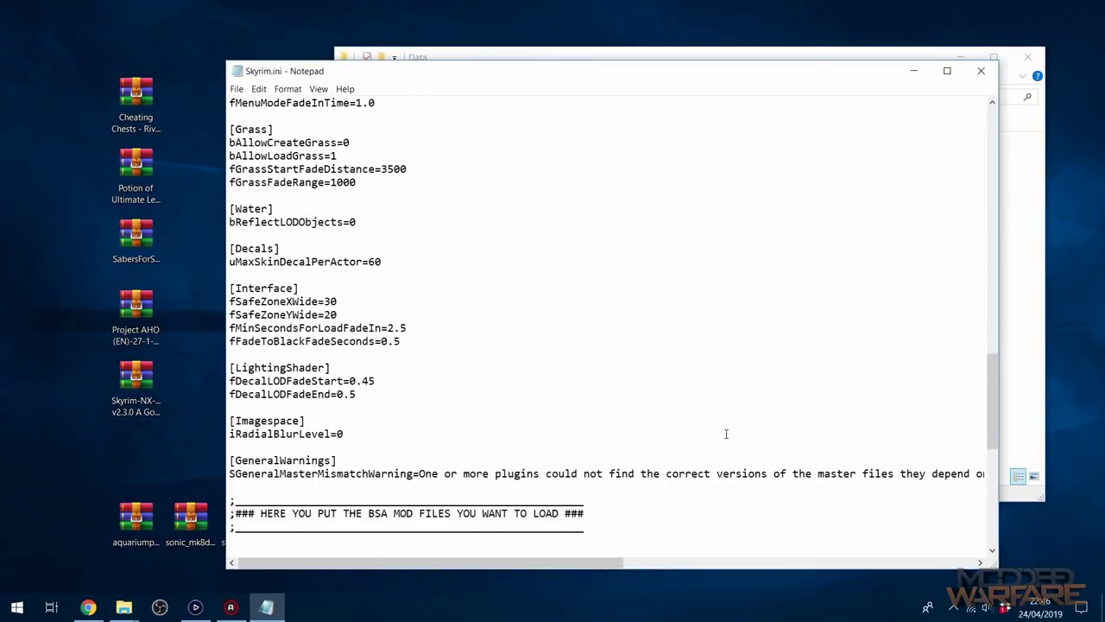
scroll(725, 434, "down", 5)
left_click_drag(476, 563, 827, 545)
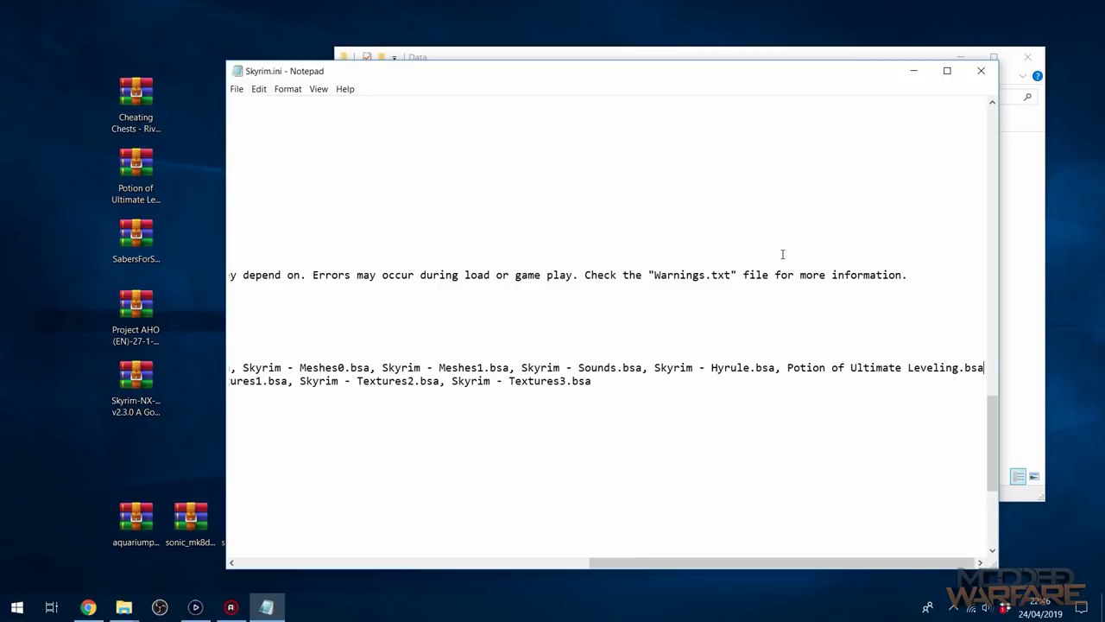
type(", Sabers")
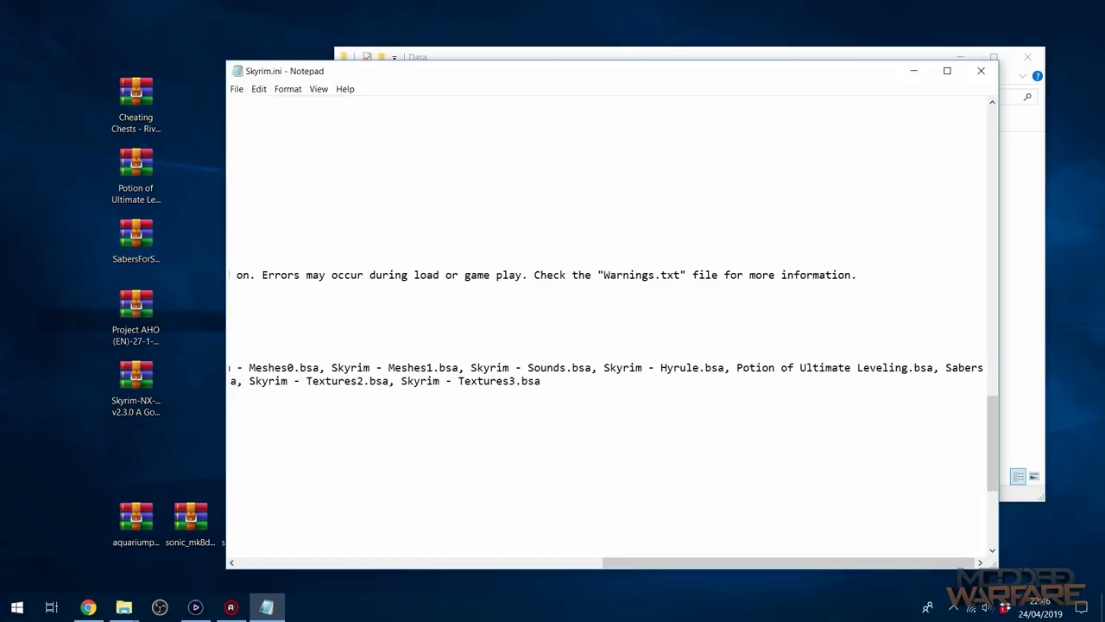
type(".bsa")
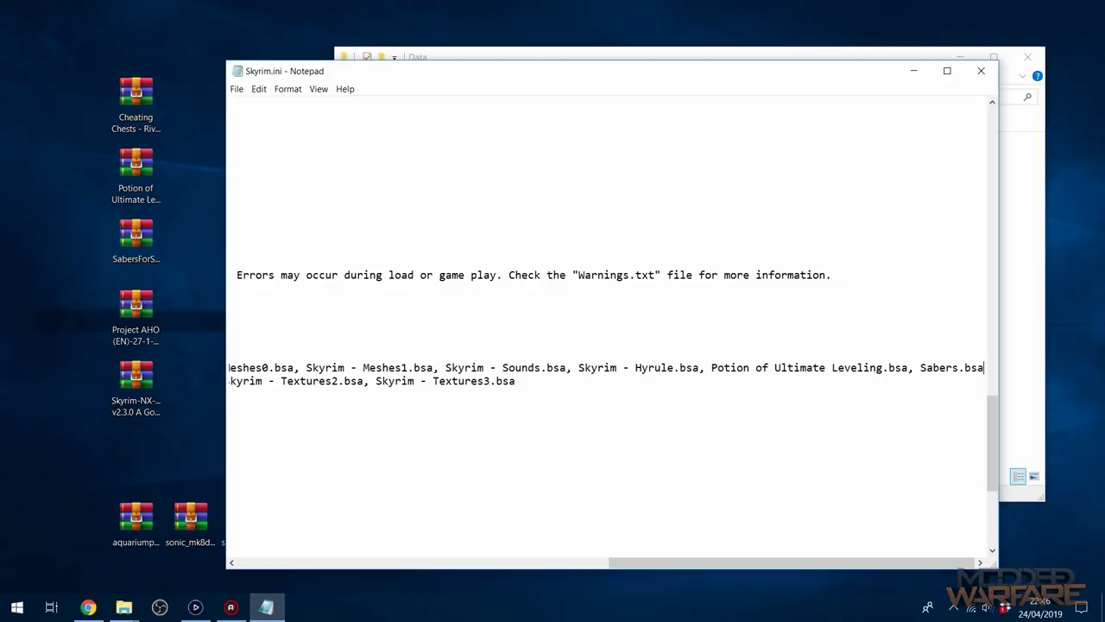
type(", Sabers")
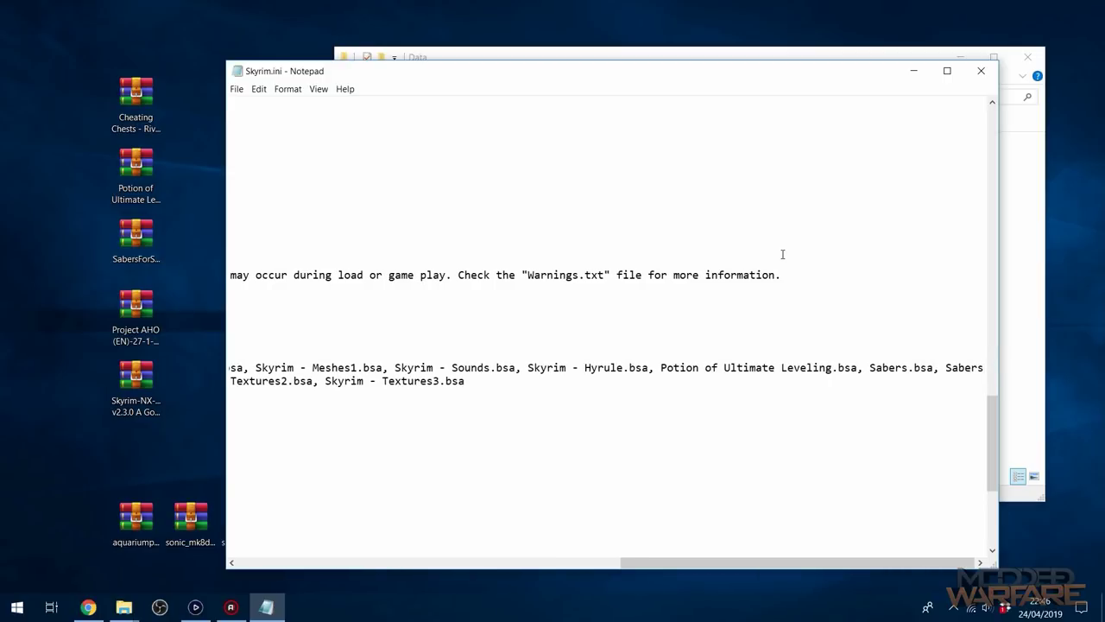
type(" - Meshes")
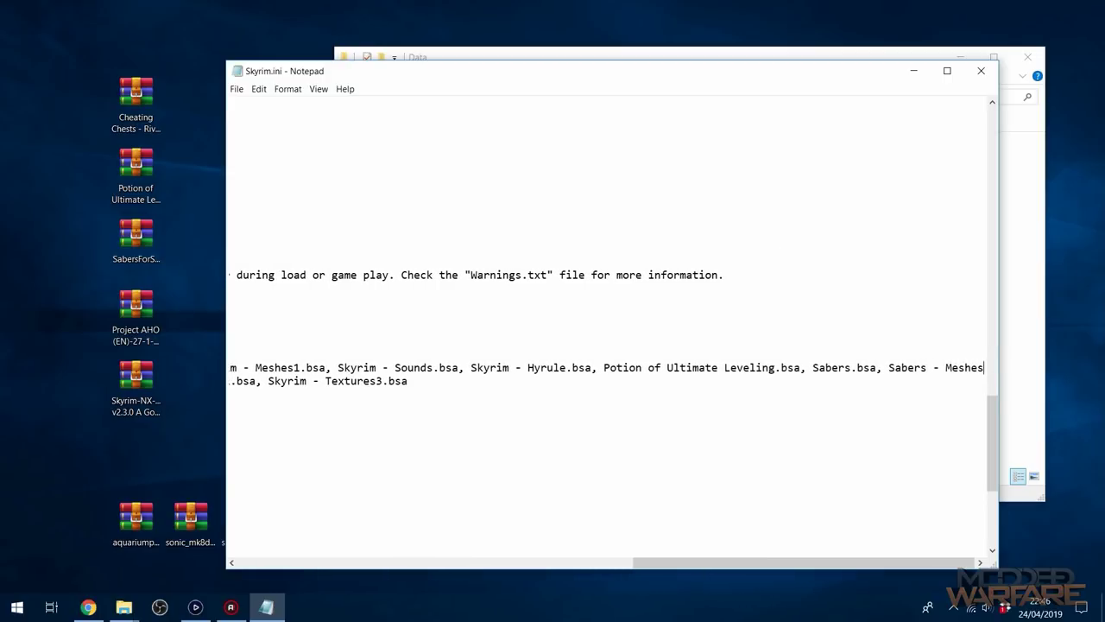
type(".bsa")
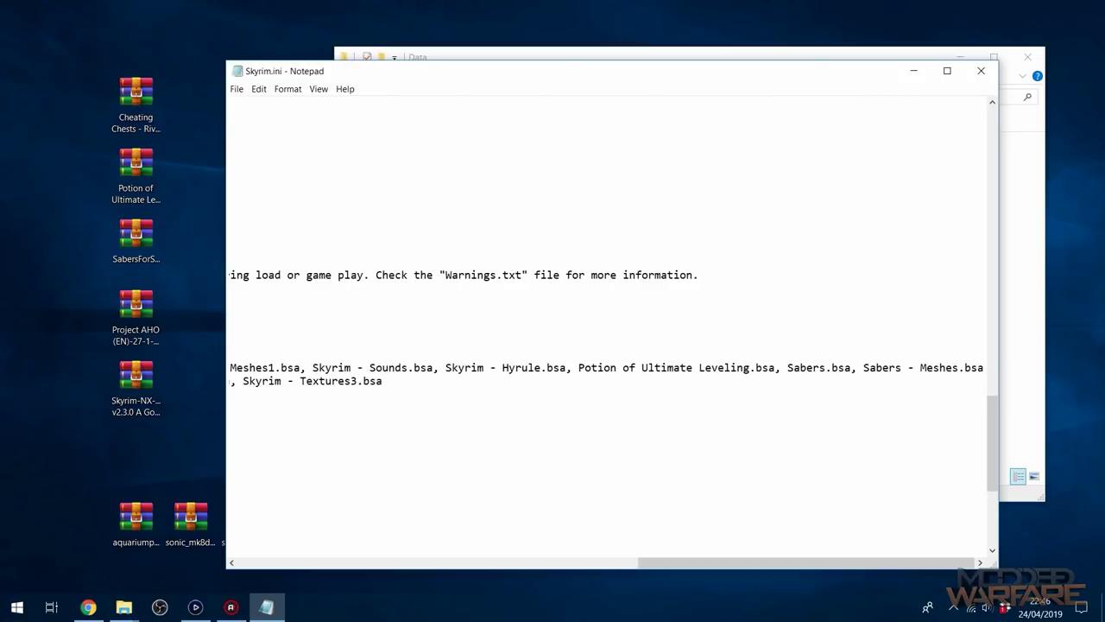
type(", Sabers")
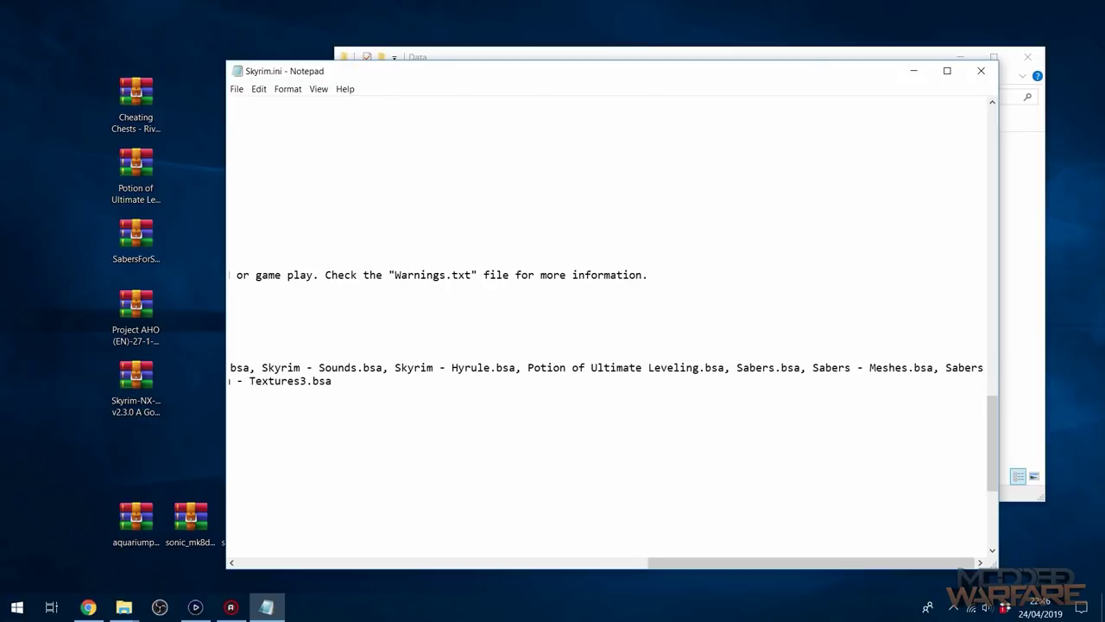
key("BackSpace")
key("BackSpace")
key("BackSpace")
key("BackSpace")
key("BackSpace")
key("BackSpace")
key("BackSpace")
key("shift+Home")
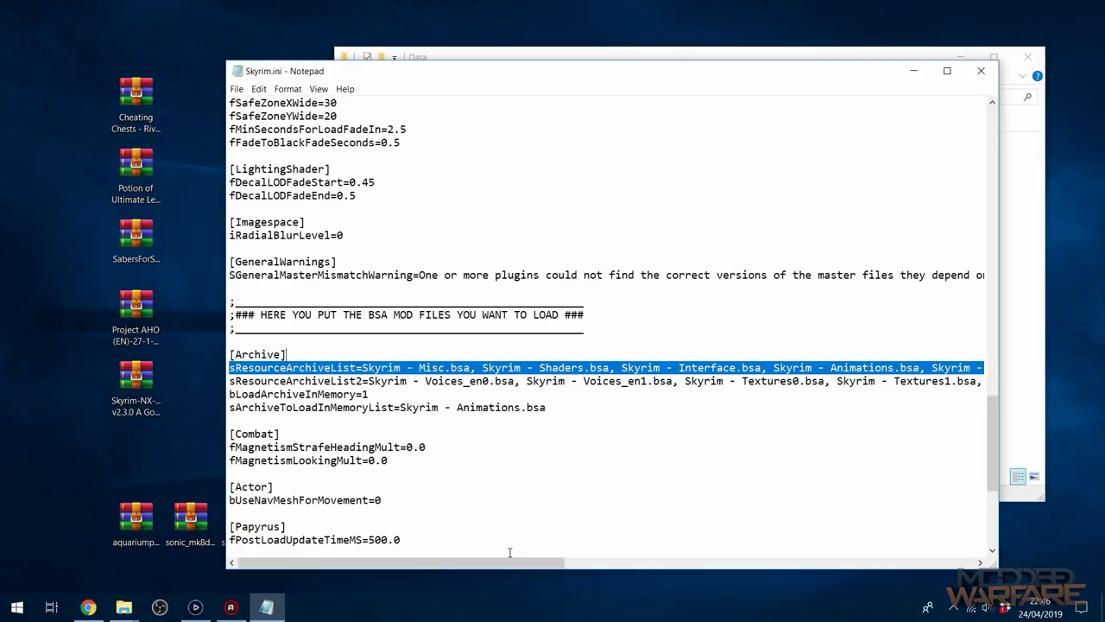
- Append Sabers - Textures.bsa to the end of the sResourceArchiveList2 line, save and close Skyrim.ini, and return to the romfs folder
left_click_drag(509, 562, 833, 561)
left_click(556, 384)
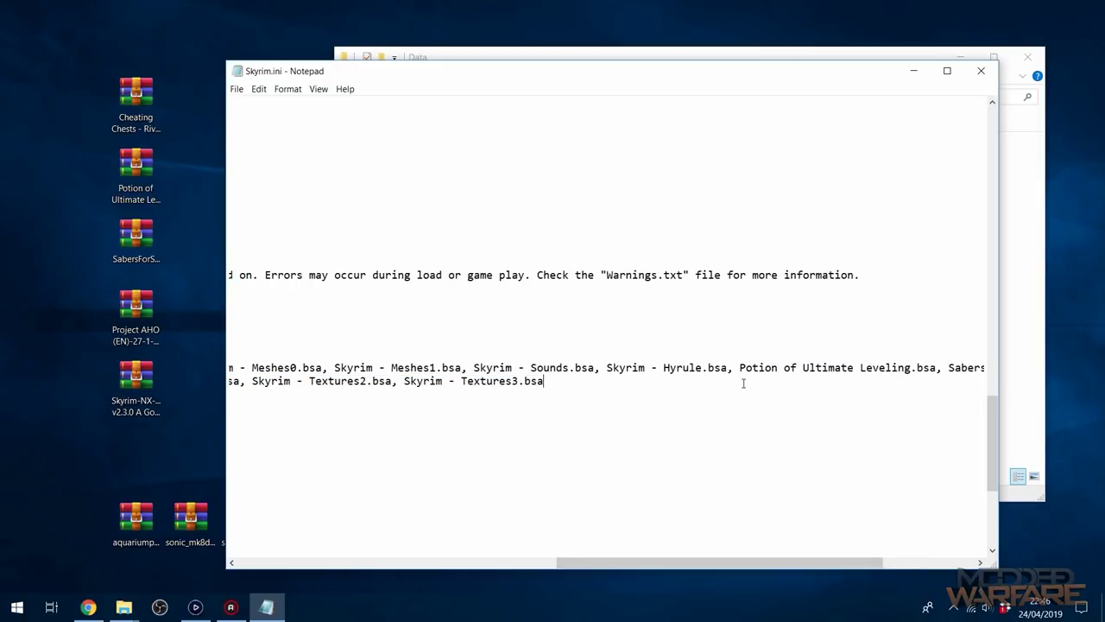
type("Sabers - Textures.bsa")
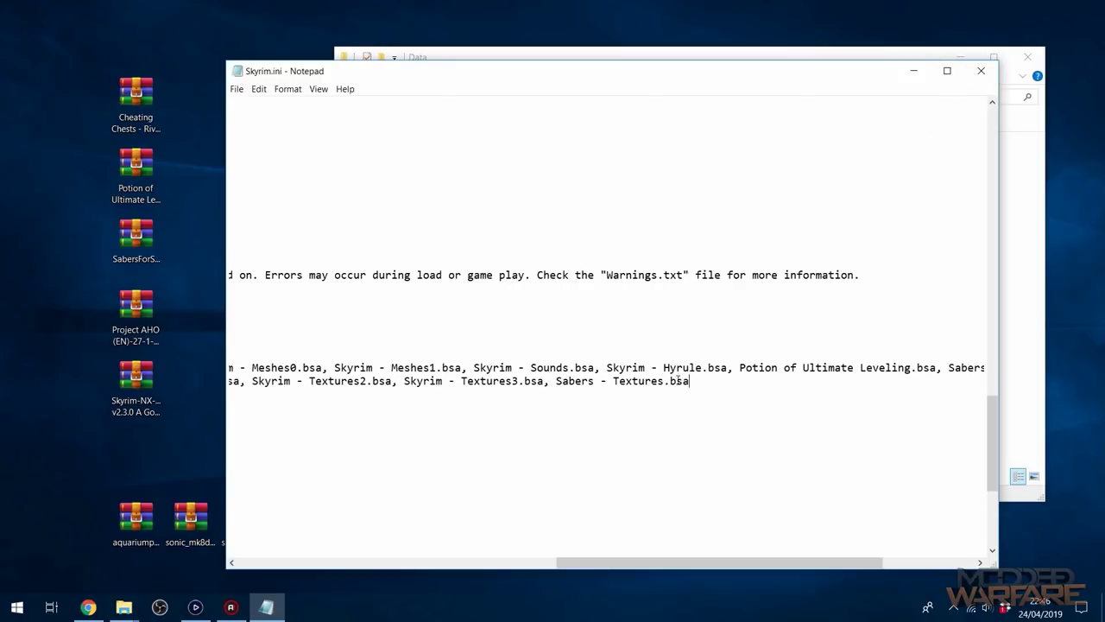
left_click_drag(686, 381, 555, 381)
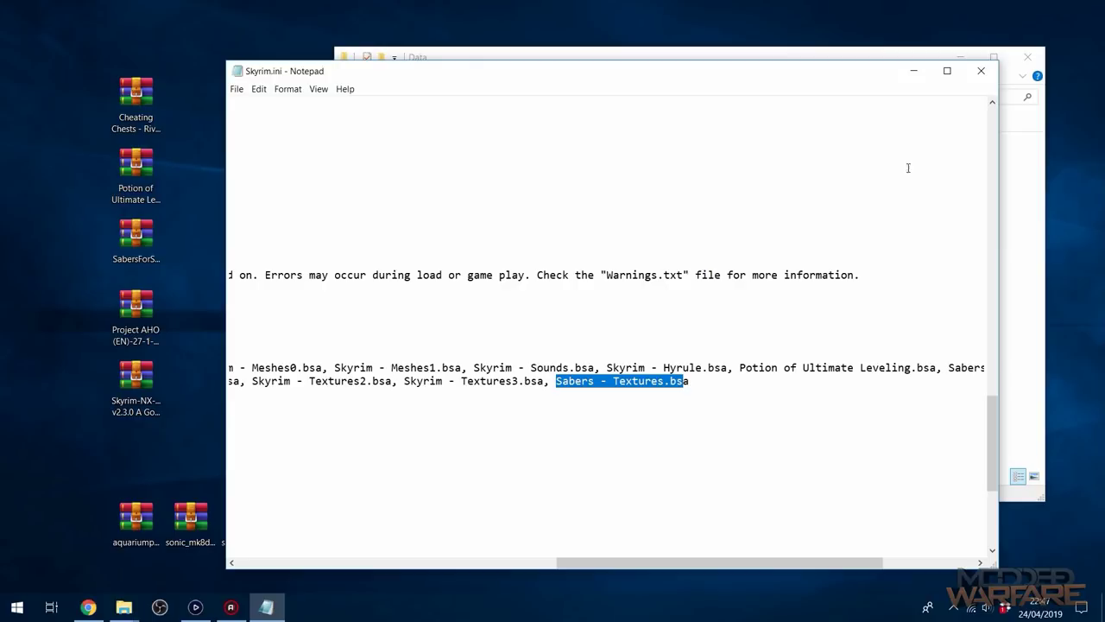
left_click(980, 71)
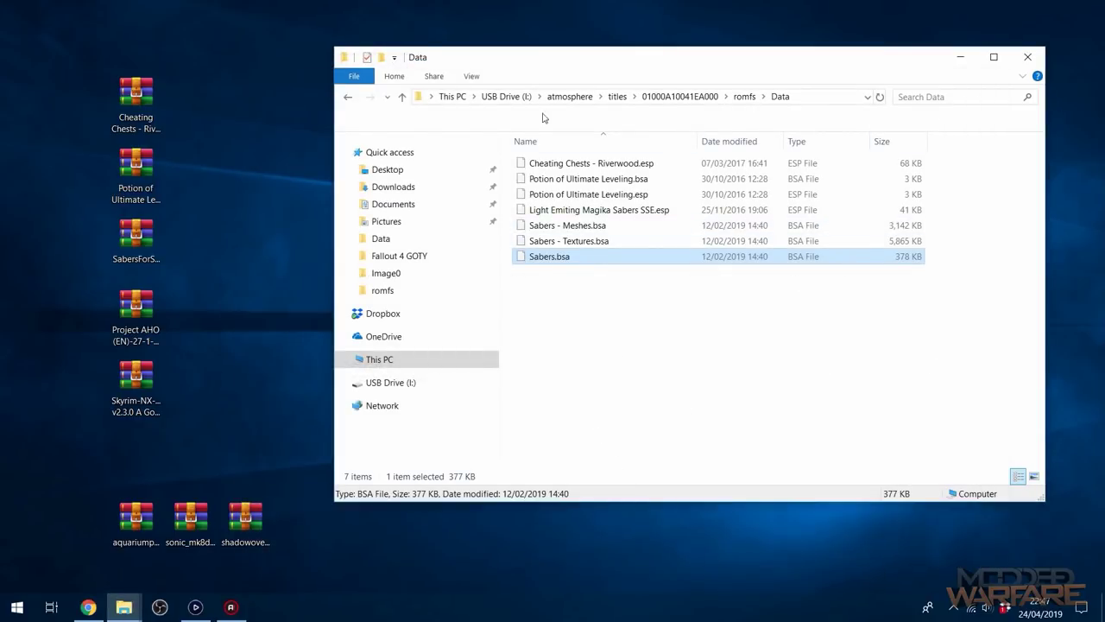
key("alt+Left")
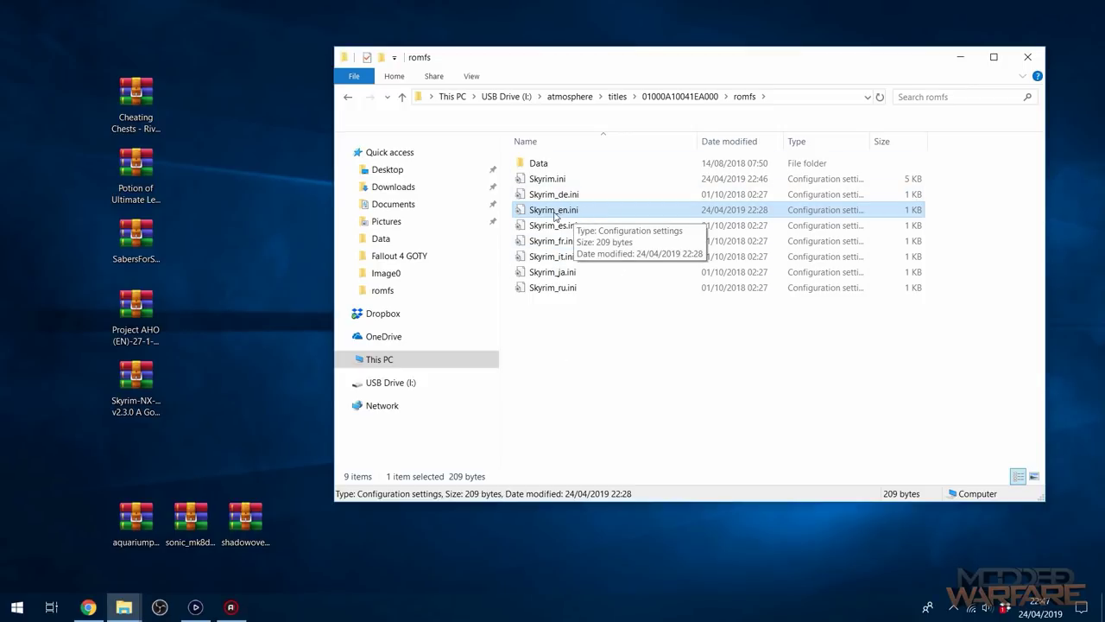
- Open Skyrim_en.ini and append Sabers - Textures.bsa, preceded by a comma, to the end of its sResourceArchiveList2 line
double_click(582, 212)
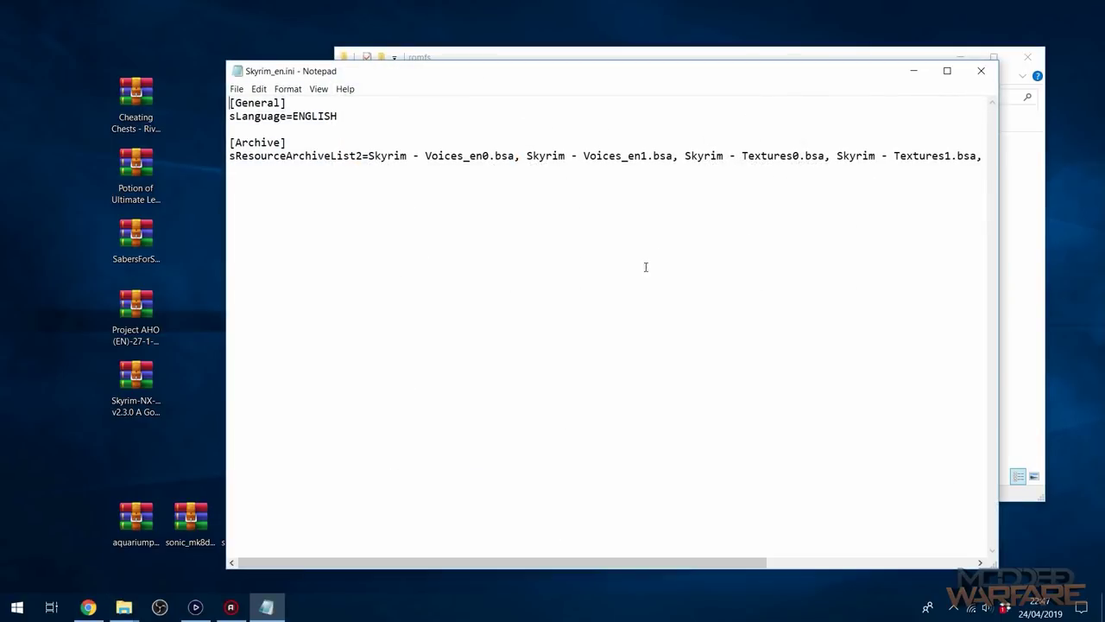
left_click_drag(515, 562, 722, 553)
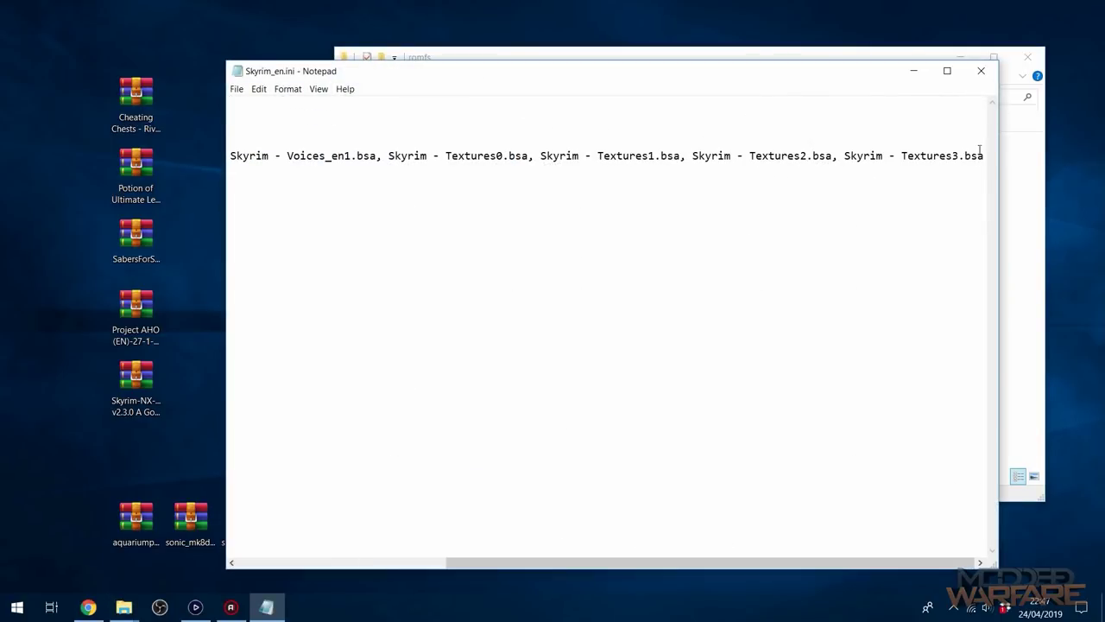
type(", Sabers - Textures.bs")
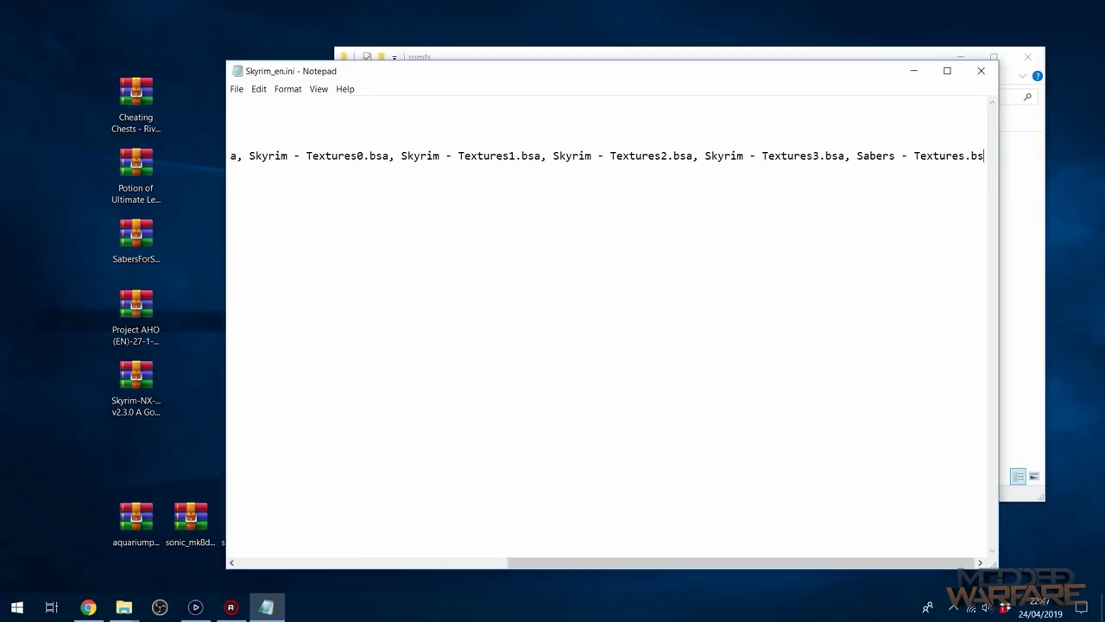
type("a")
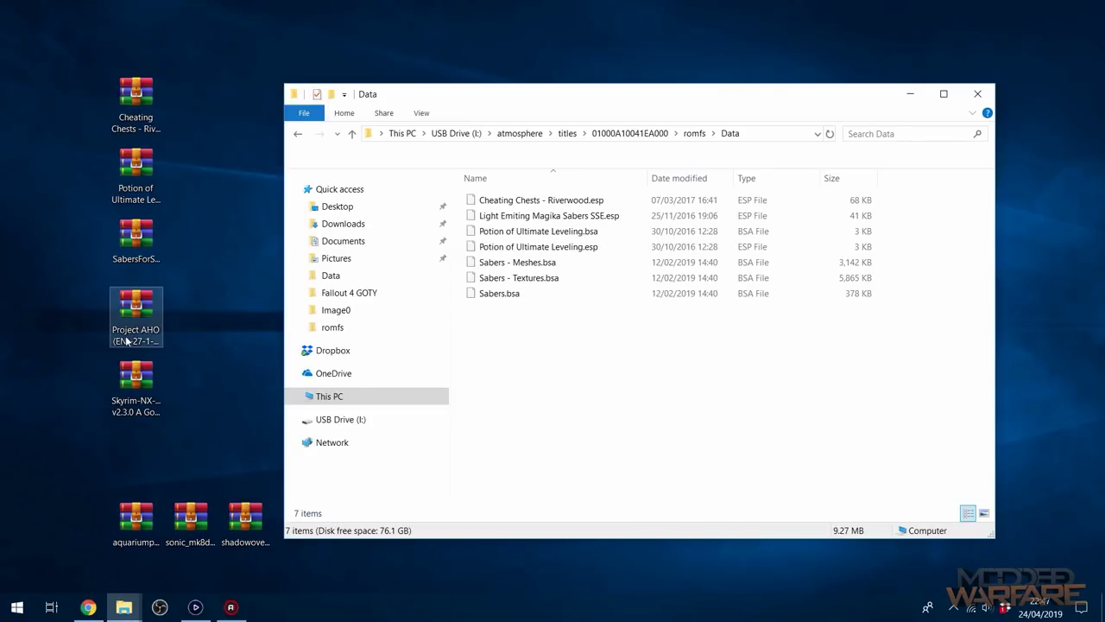
- Open the Project AHO archive and copy its three Dwarfsphere BSA files and Dwarfsphere.esp into the Data folder
left_click(134, 316)
double_click(133, 315)
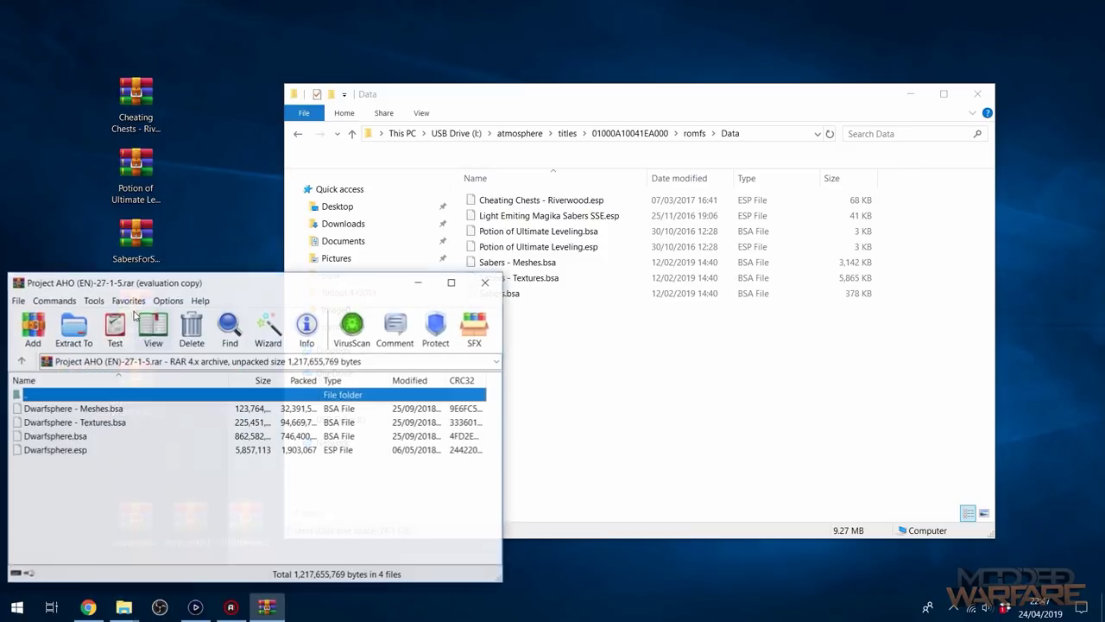
left_click_drag(400, 294, 424, 216)
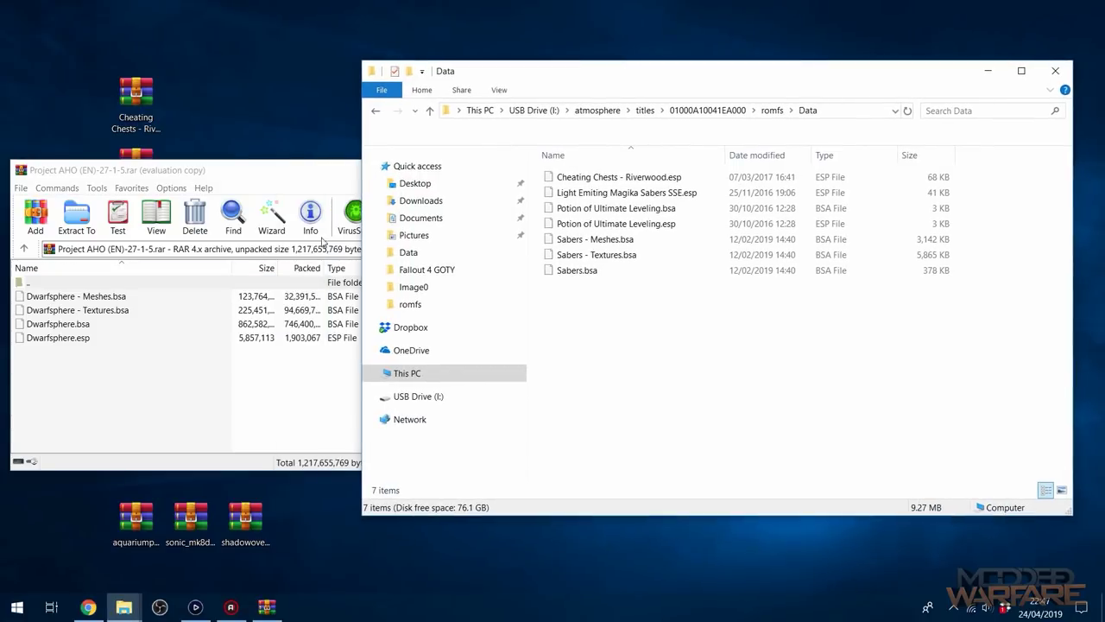
left_click(53, 404)
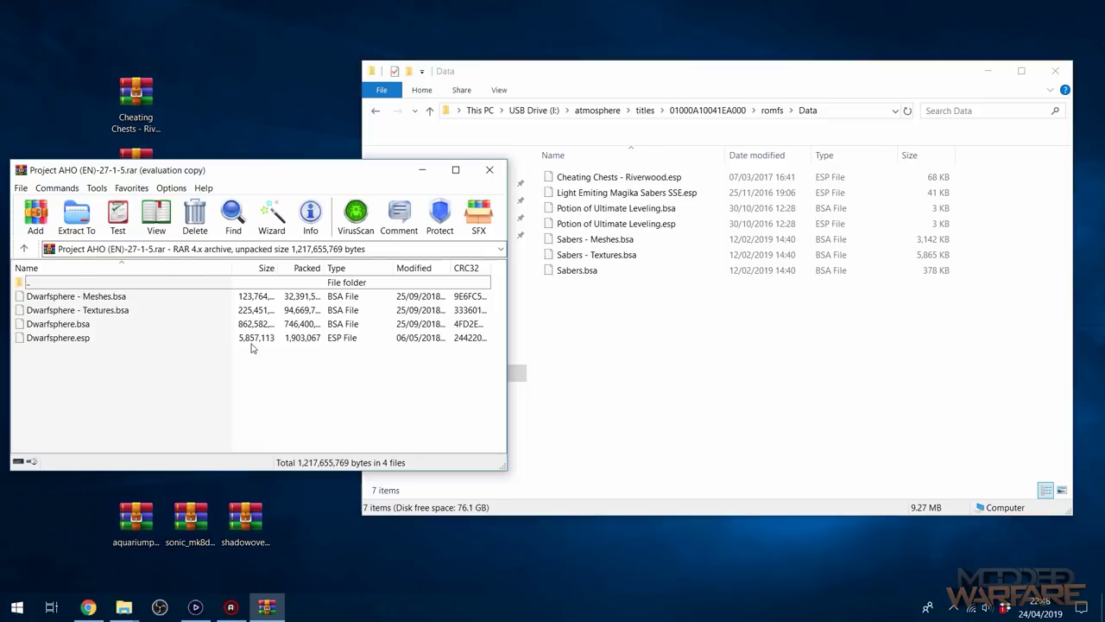
left_click_drag(95, 380, 759, 382)
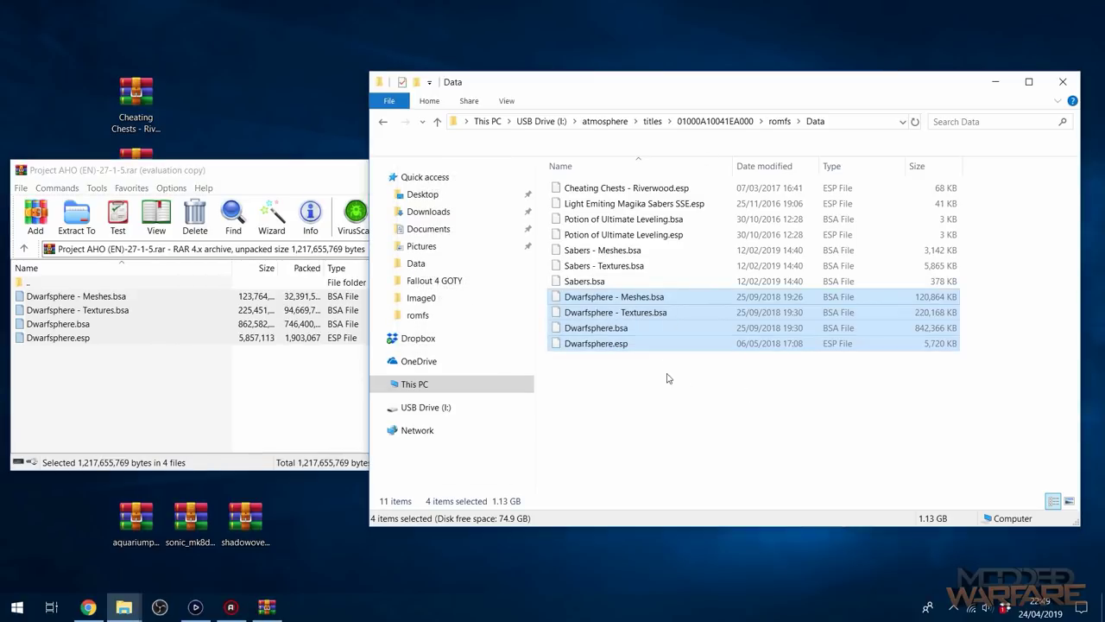
- Copy the name of the Dwarfsphere.esp file in Data without its extension
left_click(610, 330)
left_click(621, 344)
right_click(626, 344)
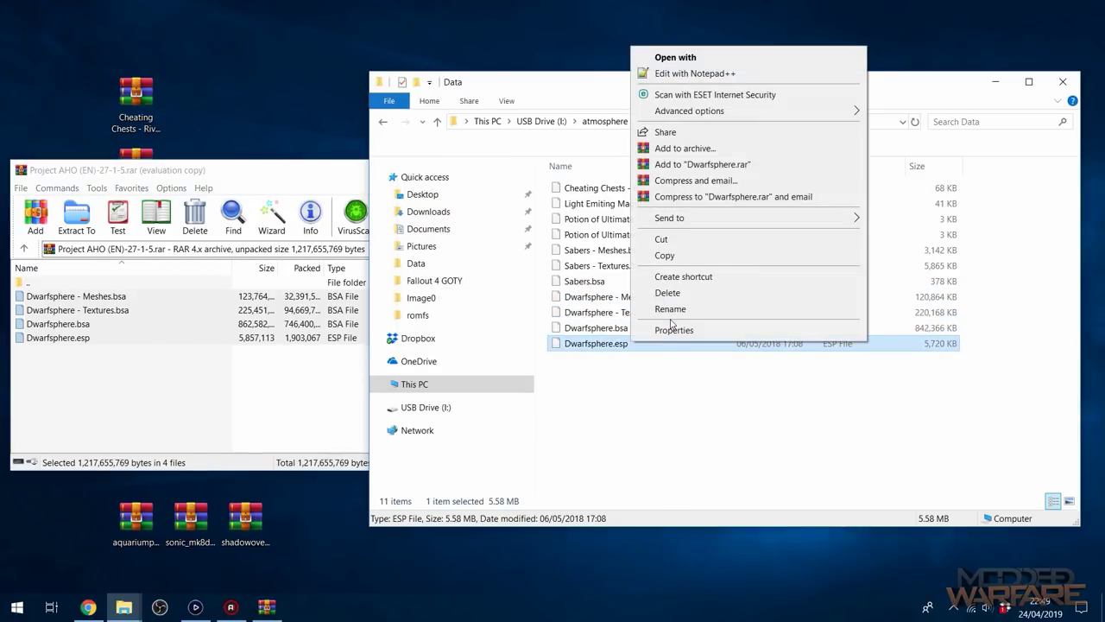
left_click(673, 325)
key("ctrl+c")
left_click(661, 394)
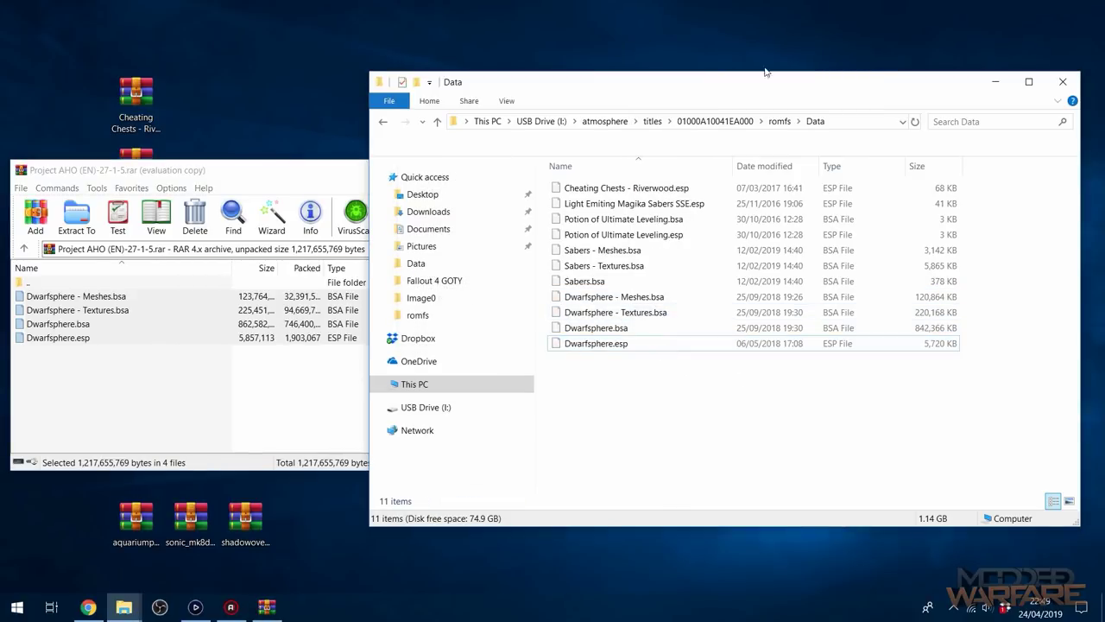
- Open Skyrim.ini in the romfs folder, uncomment the sTestFile8 line and set it to Dwarfsphere.esp
left_click(780, 121)
double_click(587, 205)
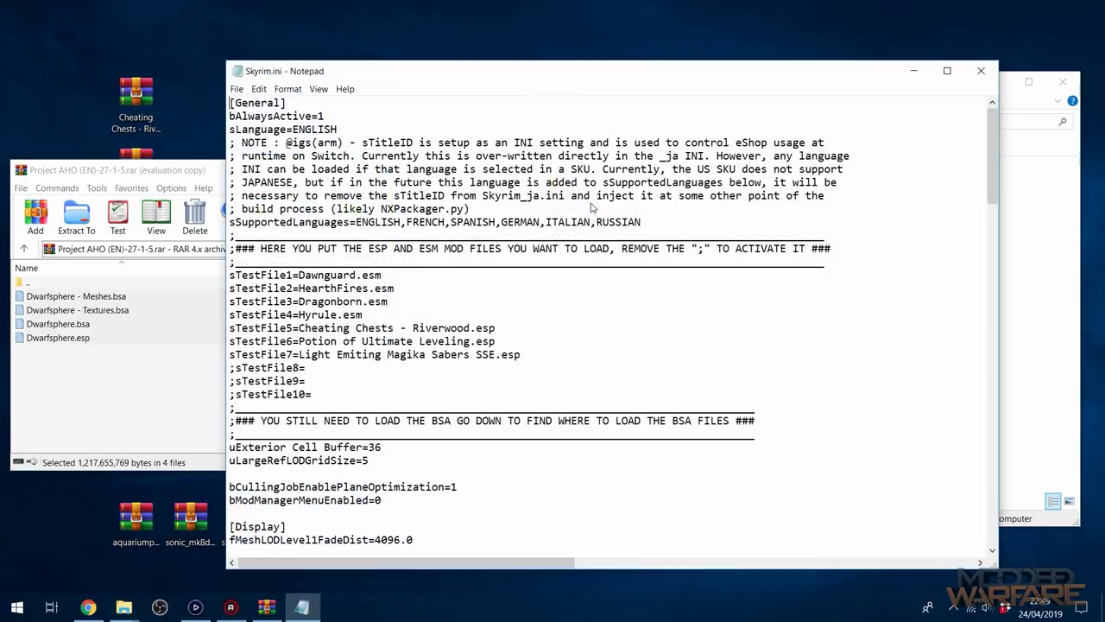
scroll(577, 325, "down", 6)
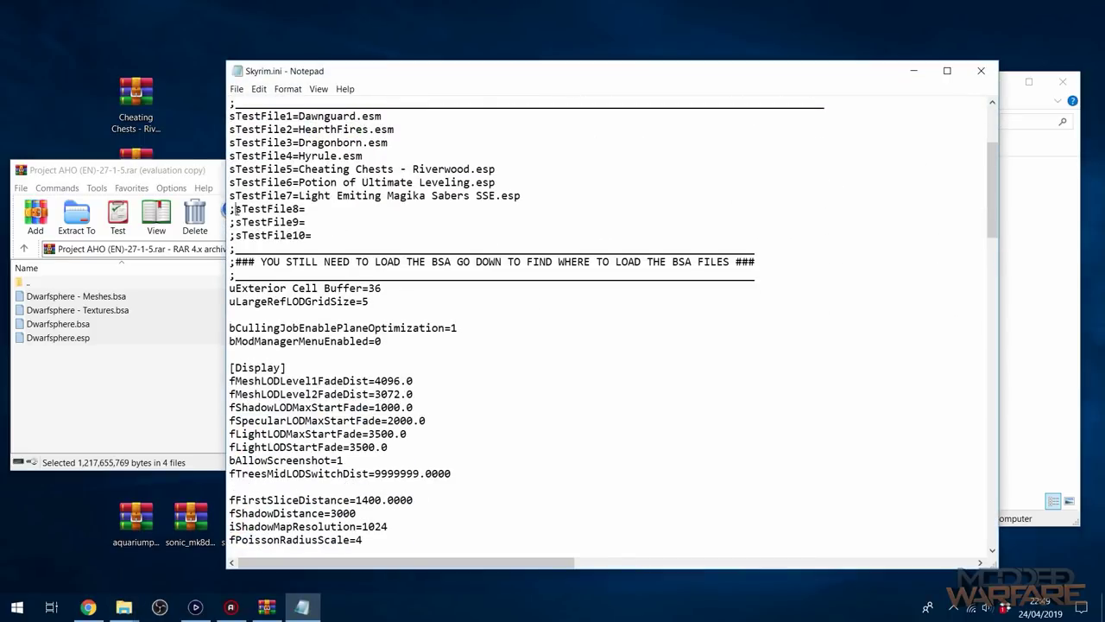
left_click(233, 208)
key("BackSpace")
left_click(333, 206)
key("ctrl+v")
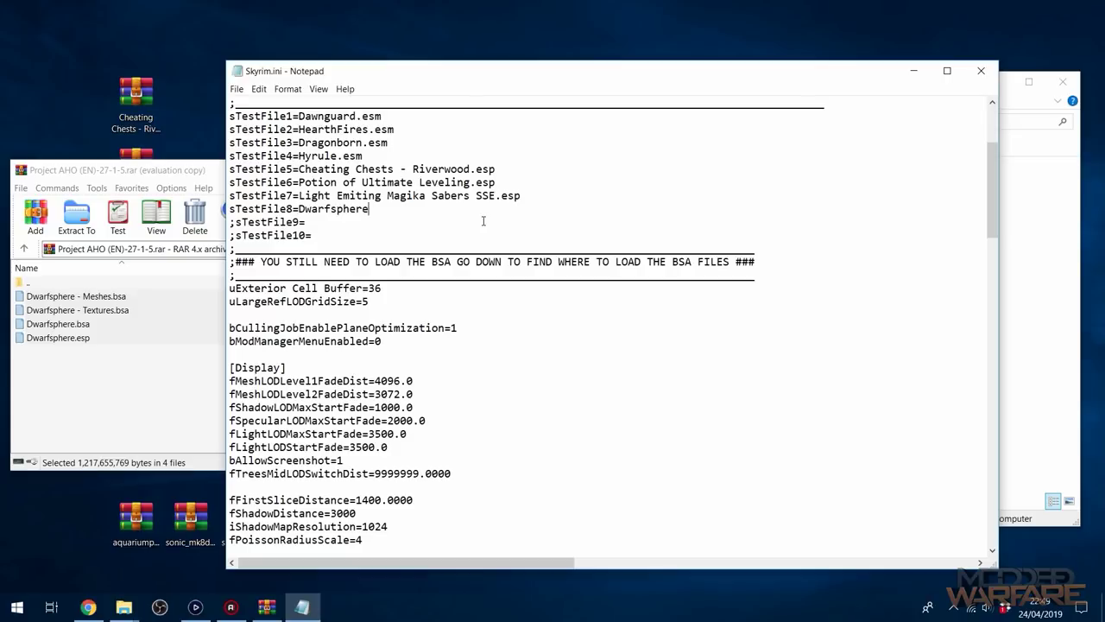
type(".esp")
- Append Dwarfsphere.bsa and Dwarfsphere - Meshes.bsa, separated by commas, to the end of the sResourceArchiveList line in Skyrim.ini
left_click_drag(993, 187, 992, 441)
left_click_drag(500, 562, 915, 559)
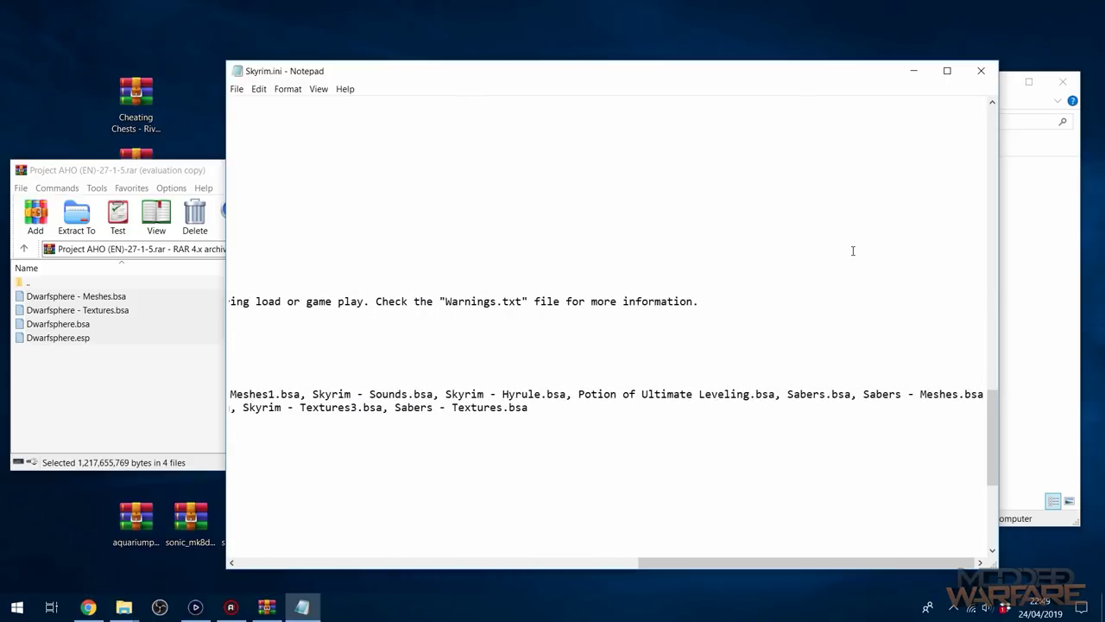
type(", Dwarfsphere")
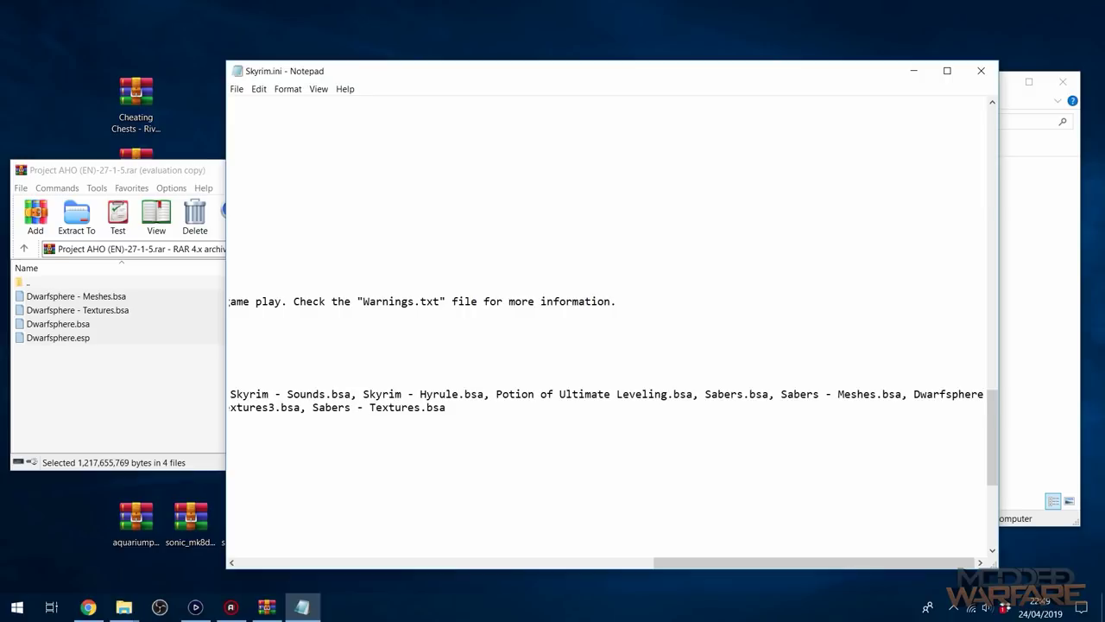
type(".bsa, Dwarfsphere")
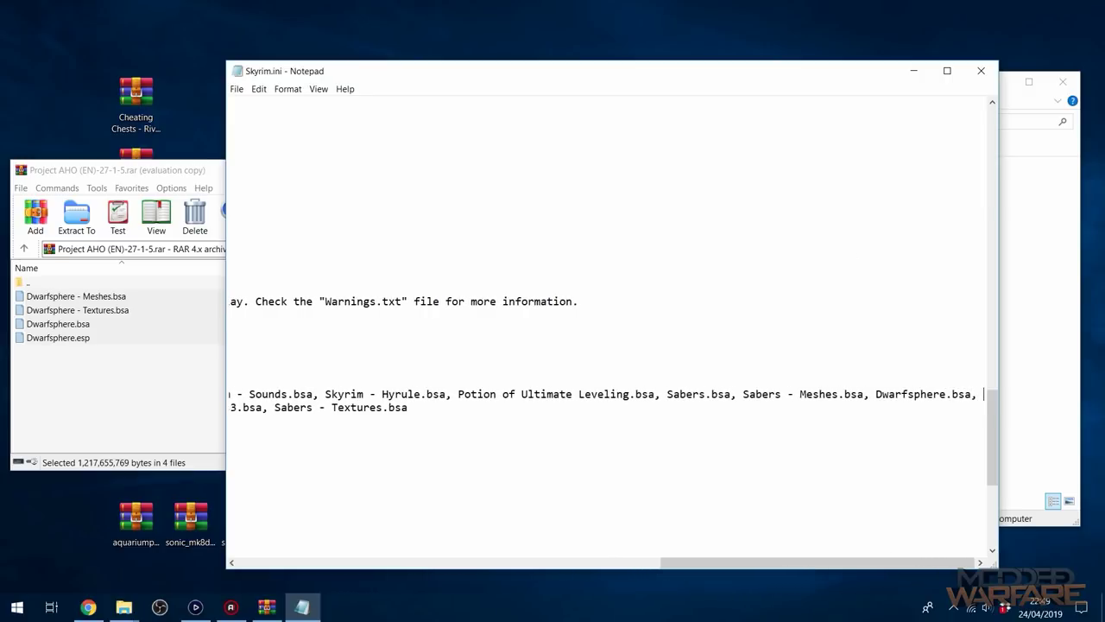
type(" - Meshes")
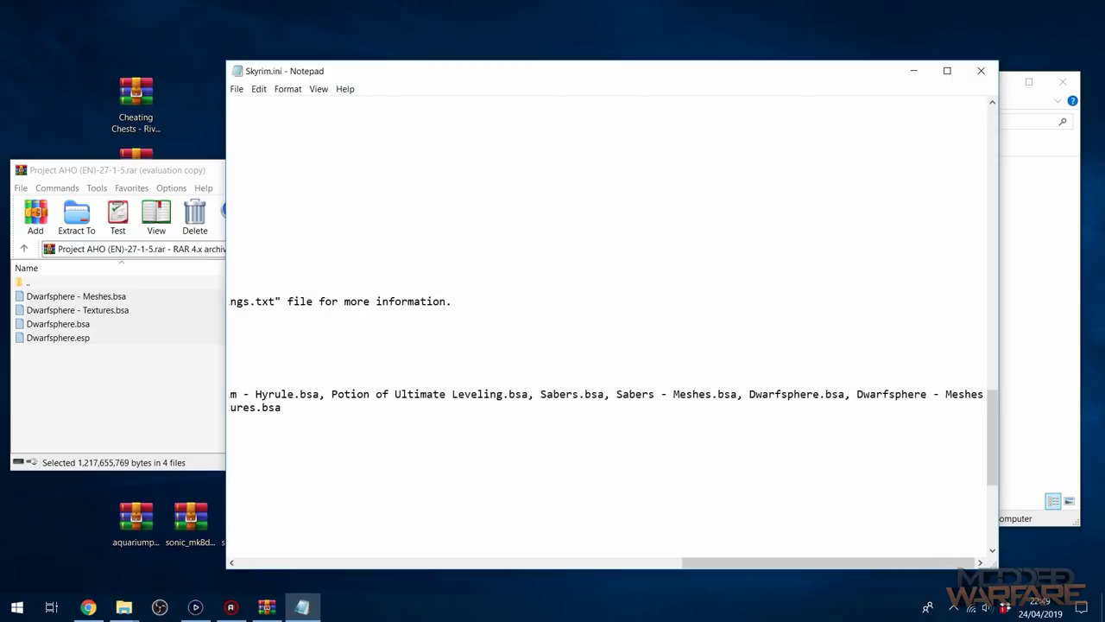
type(".bsa,")
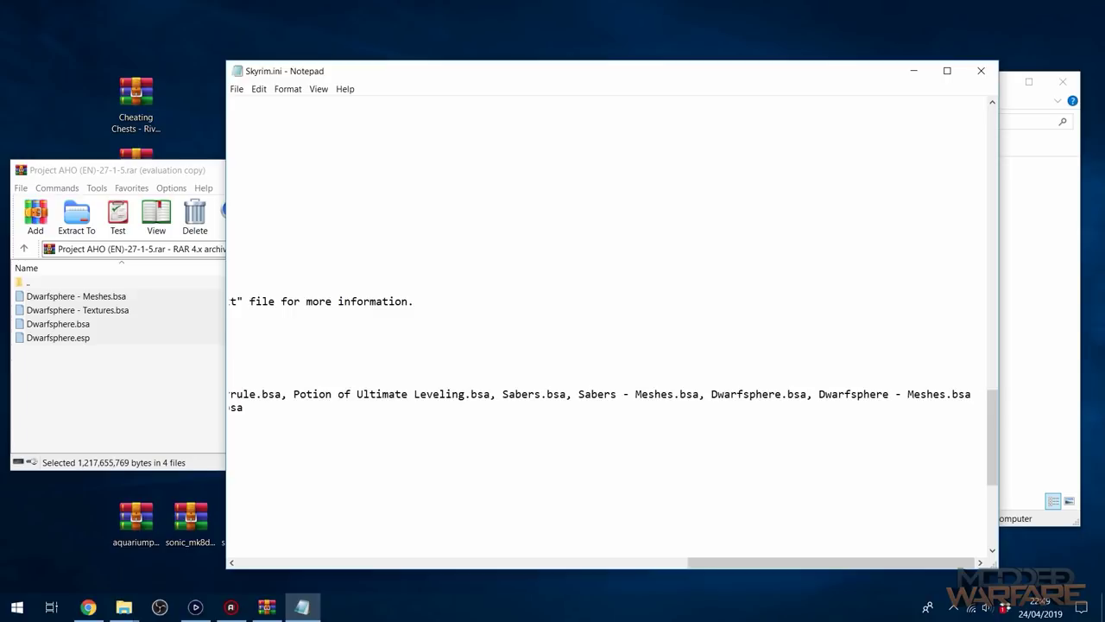
- Append Dwarfsphere - Textures.bsa to the end of the sResourceArchiveList2 line, copy that entry, and save and close Skyrim.ini
left_click_drag(722, 562, 614, 562)
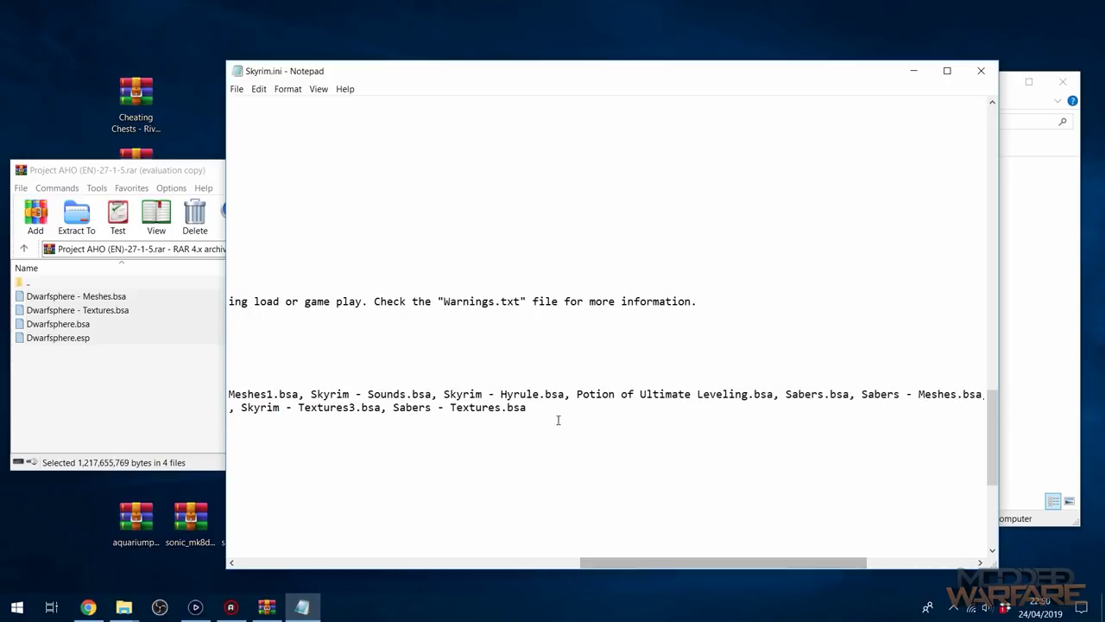
left_click(544, 412)
type(", Dwarfsphere")
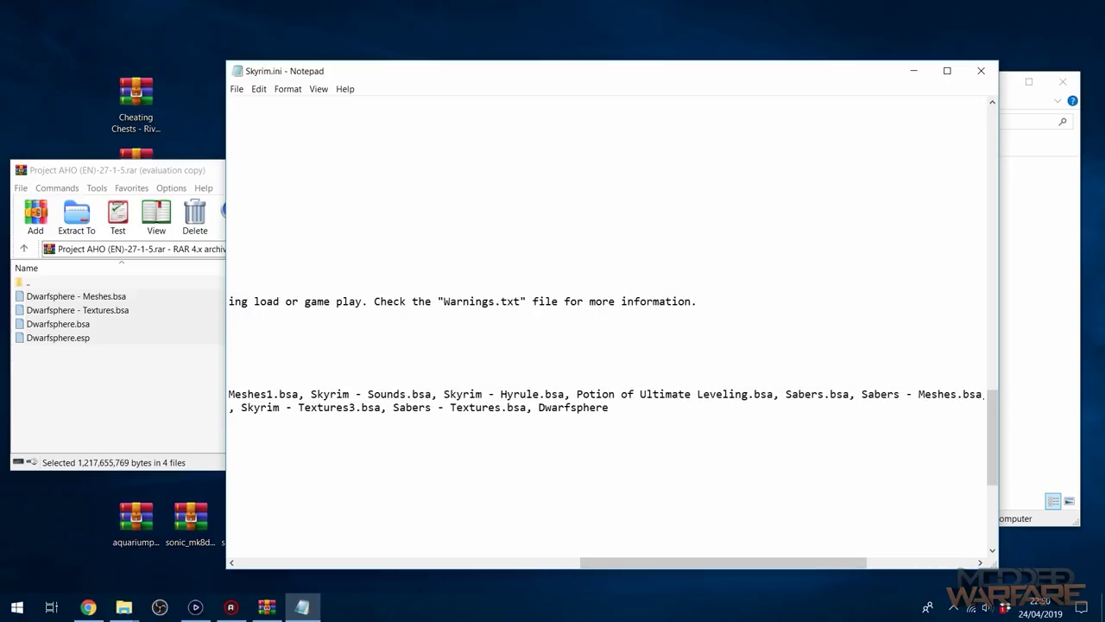
type(" - Textures.bsa")
left_click_drag(708, 407, 537, 408)
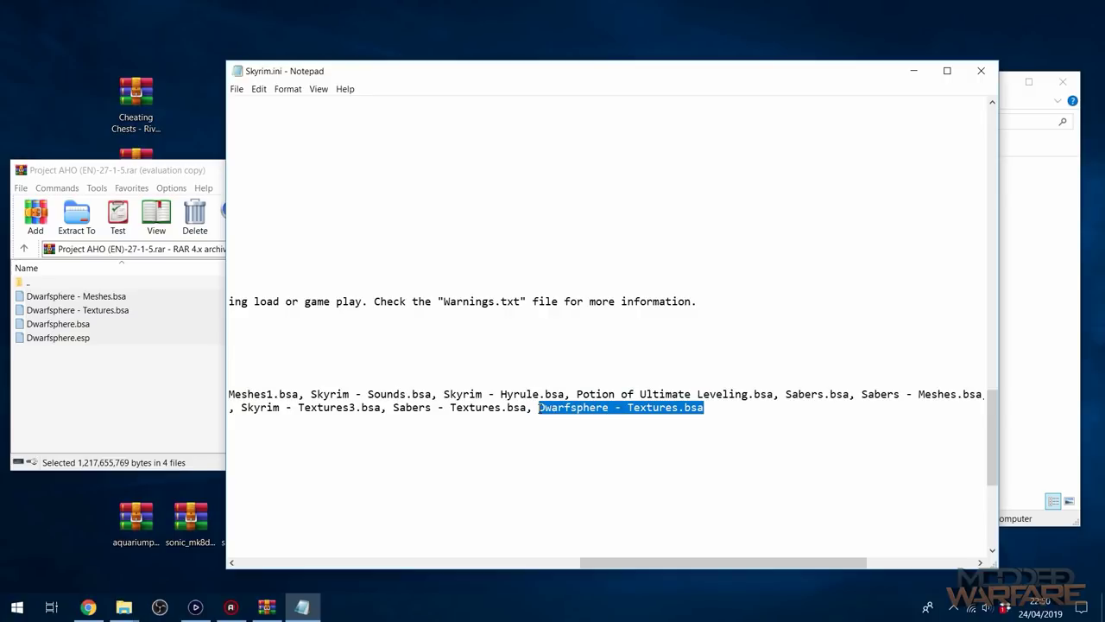
left_click(980, 71)
- Append Dwarfsphere - Textures.bsa to the end of the sResourceArchiveList2 line in Skyrim_en.ini, then save and close the file
left_click(586, 235)
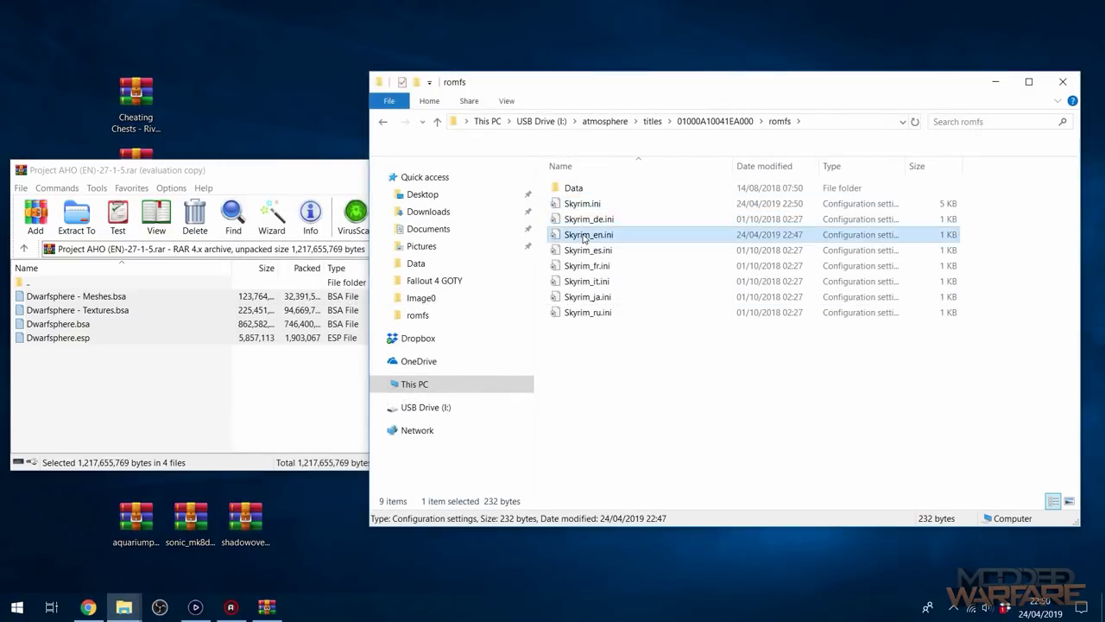
double_click(587, 235)
left_click_drag(497, 562, 881, 568)
left_click(985, 156)
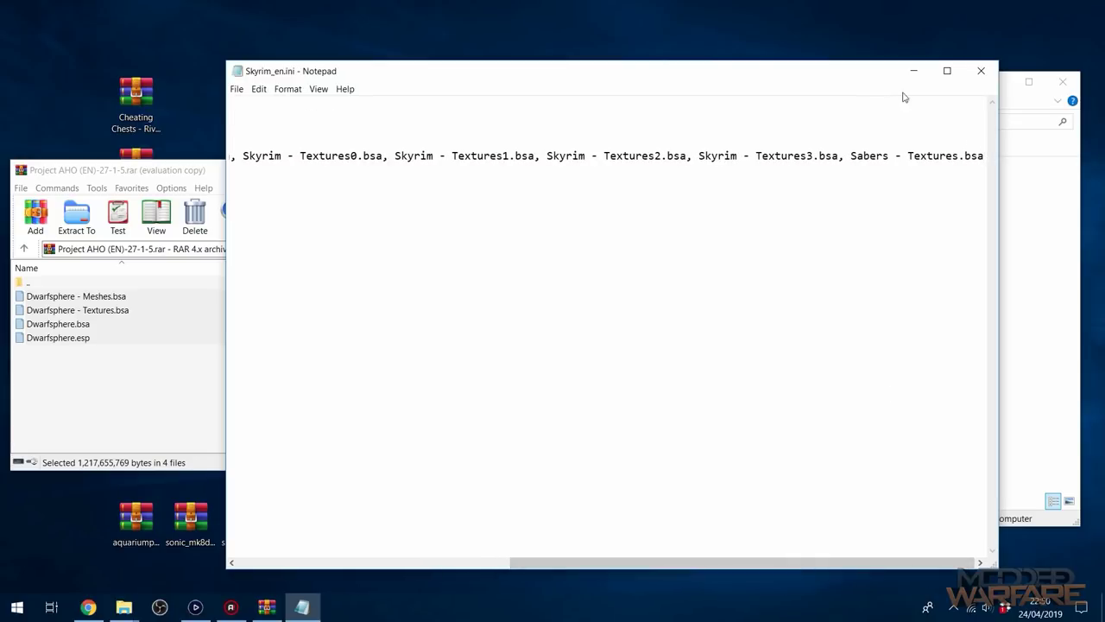
type(", Dwarfsphere - Textures.bsa")
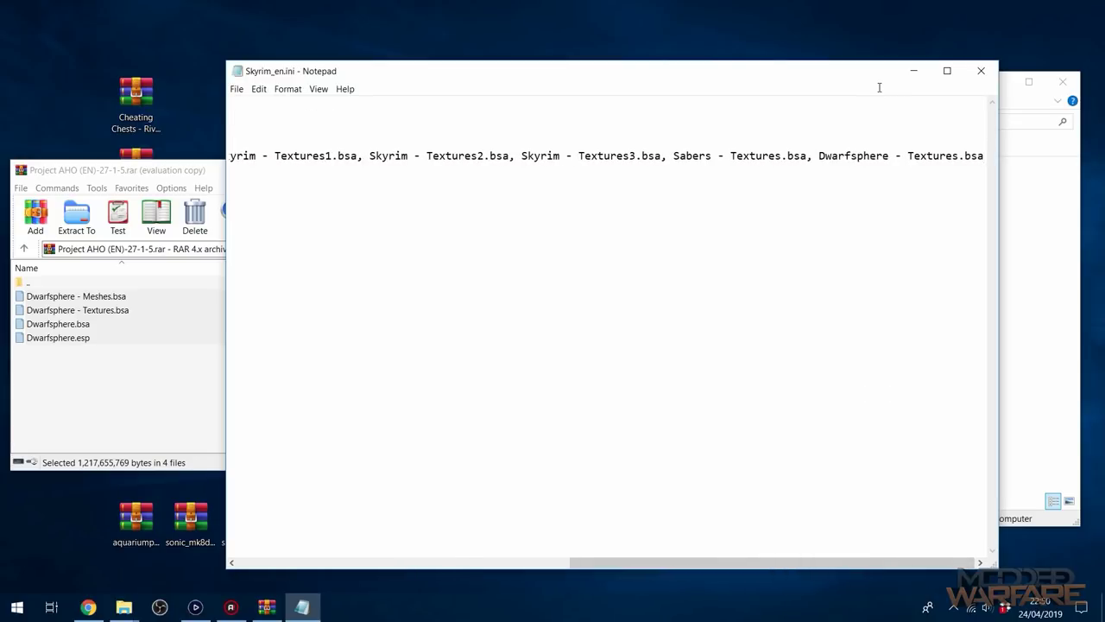
left_click(981, 70)
left_click(714, 375)
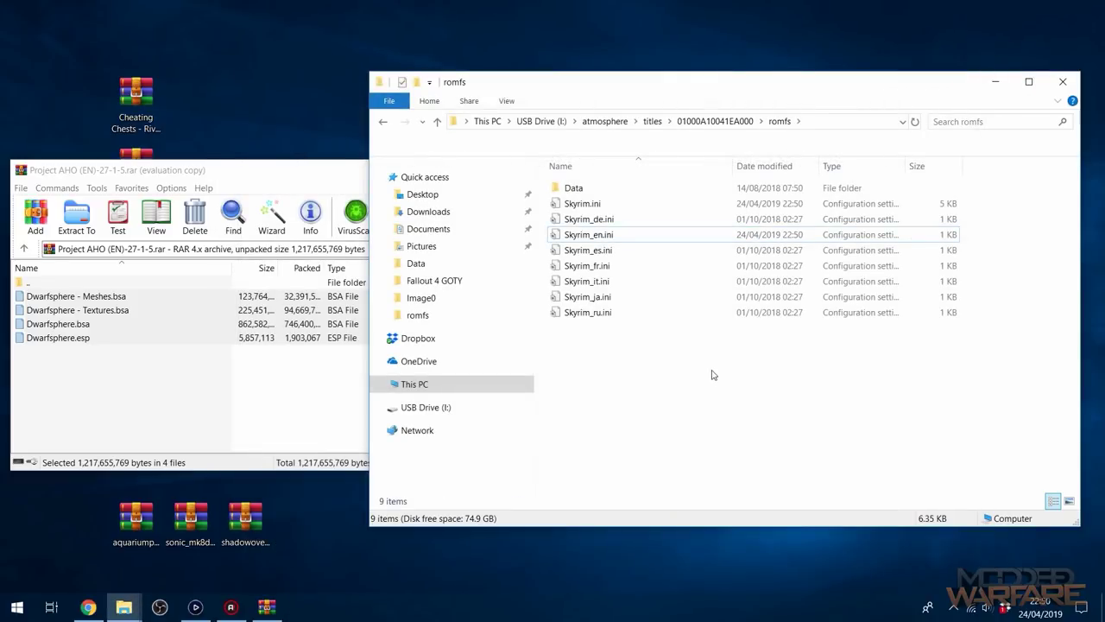
- Close the Project AHO archive and review the contents of the 01000A10041EA000 title folder and its romfs folder
left_click(276, 182)
left_click(538, 148)
left_click_drag(669, 454, 559, 110)
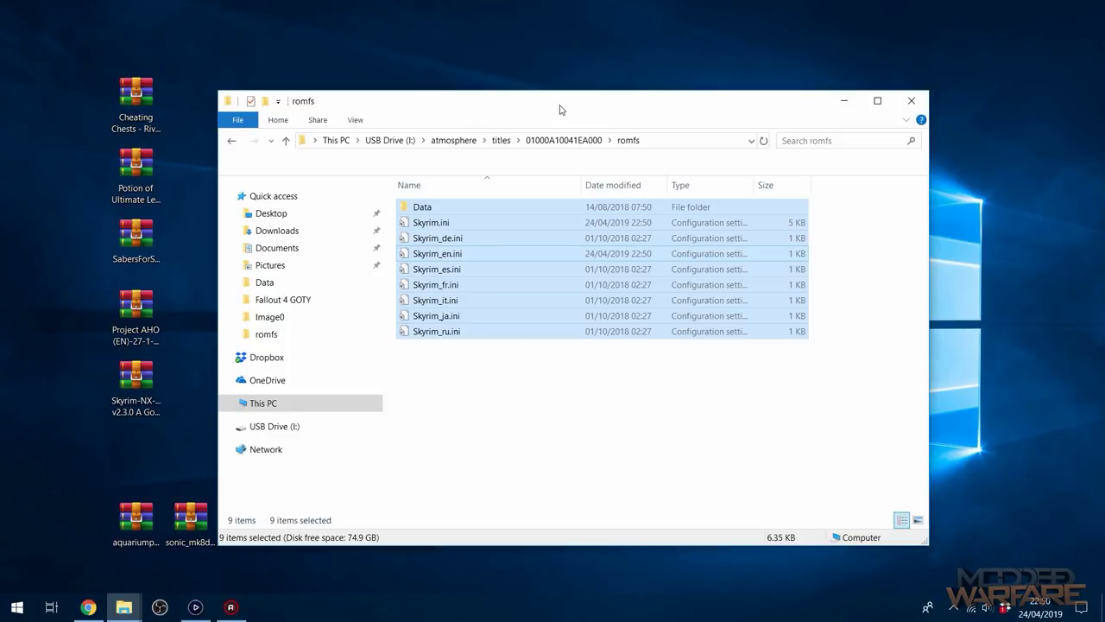
key("alt+Up")
left_click_drag(728, 257, 624, 128)
left_click(509, 207)
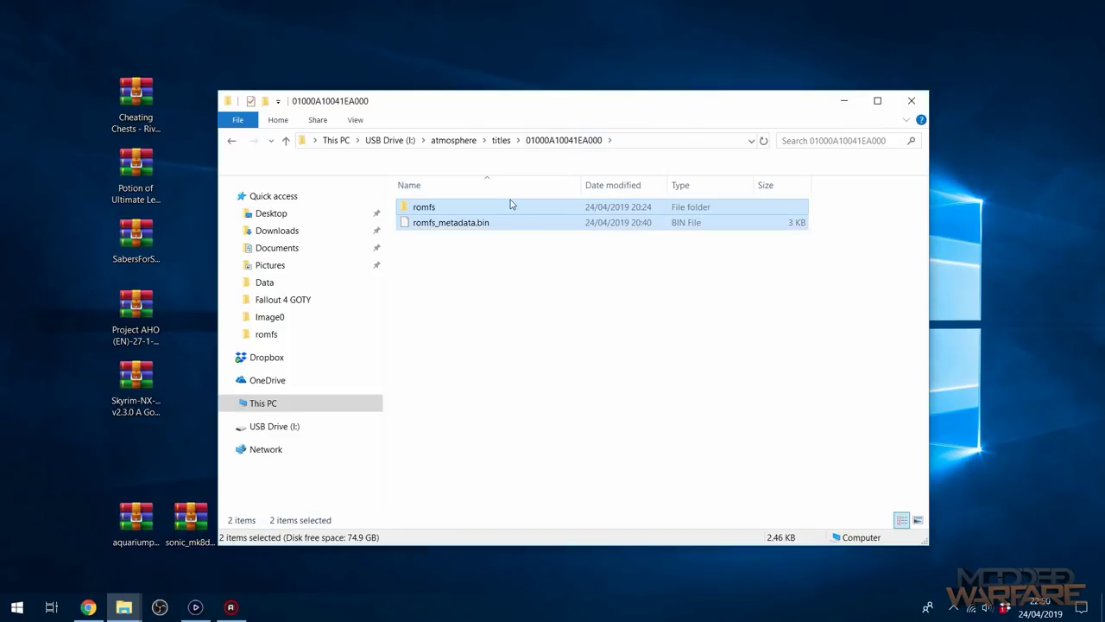
double_click(507, 207)
left_click_drag(582, 424, 466, 197)
key("alt+Up")
key("alt+Up")
key("alt+Up")
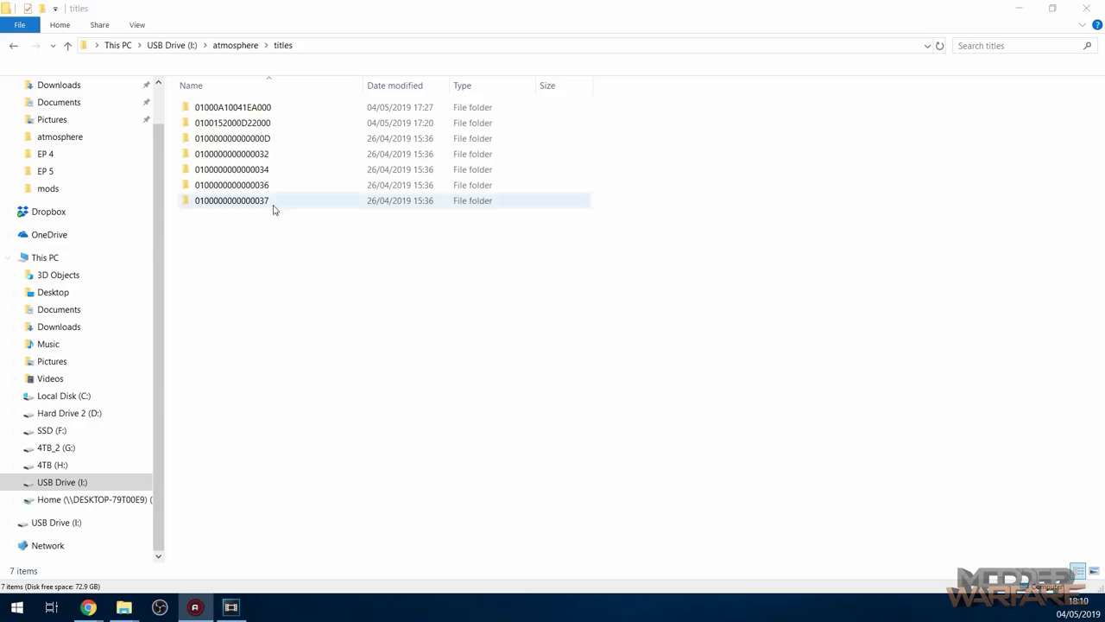
- Open loader.ini in the atmosphere folder and examine the override_key value under default_config
key("BackSpace")
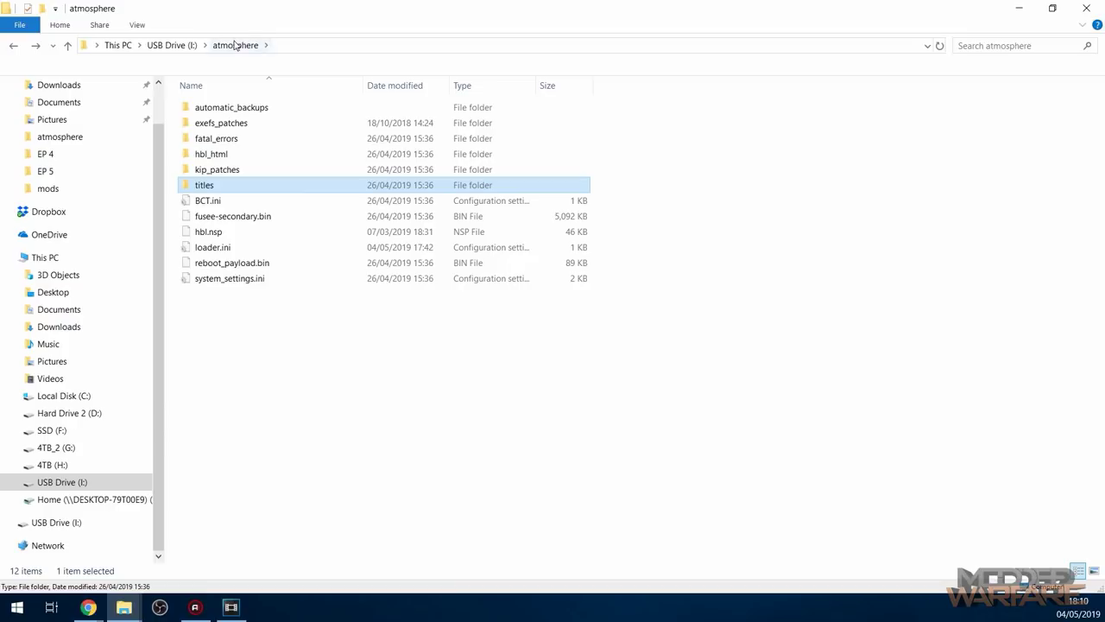
double_click(214, 247)
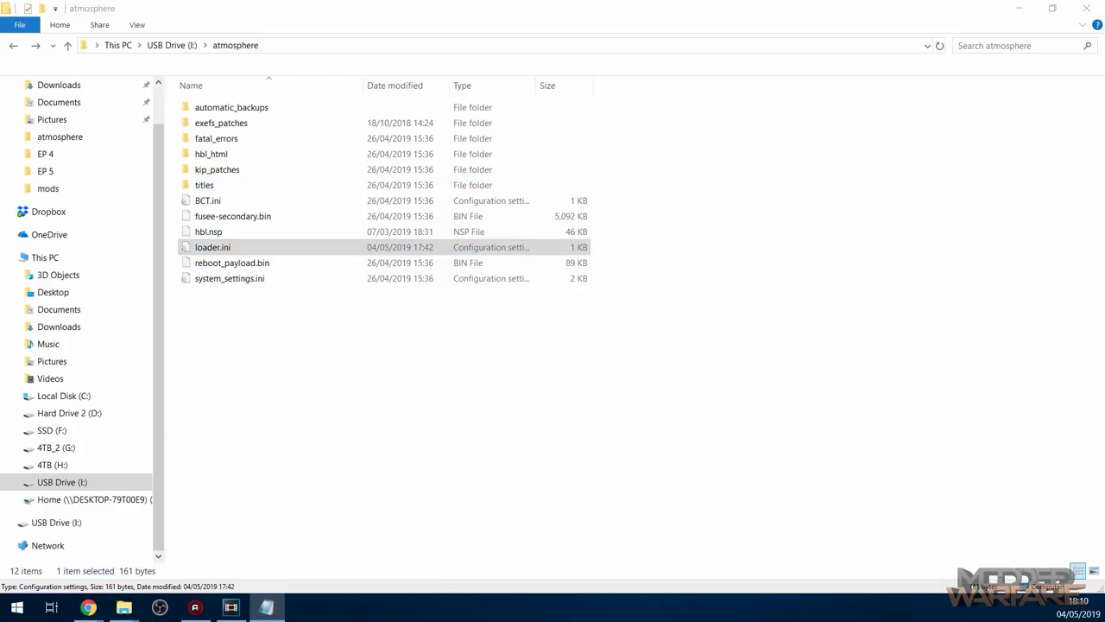
left_click_drag(476, 103, 508, 135)
double_click(308, 255)
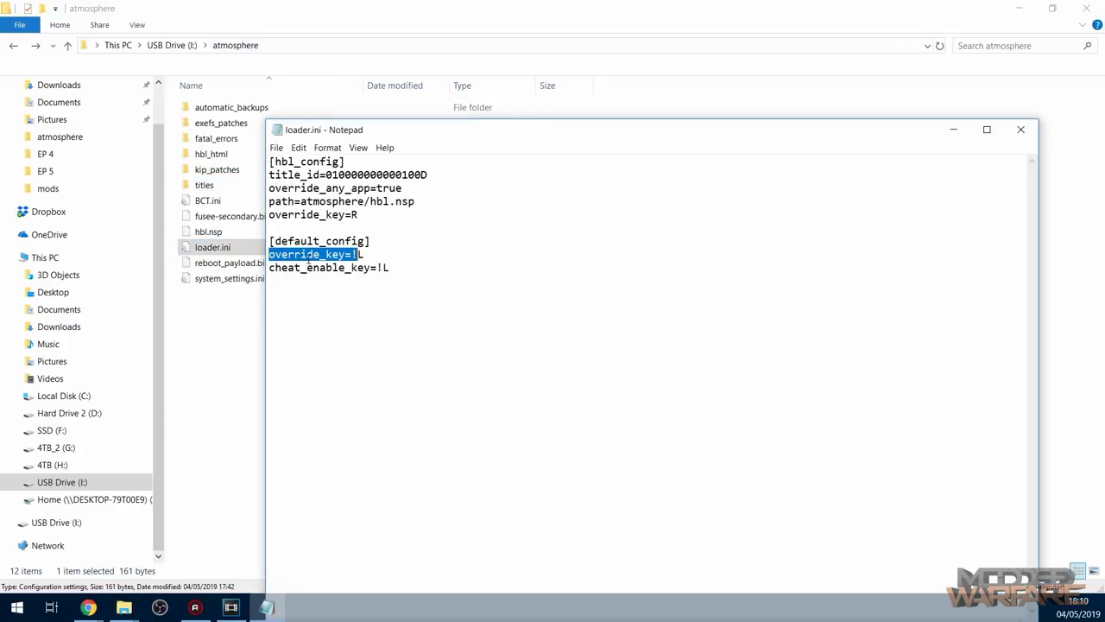
mouse_move(364, 255)
left_mouse_down()
mouse_move(352, 255)
mouse_move(366, 255)
left_mouse_up()
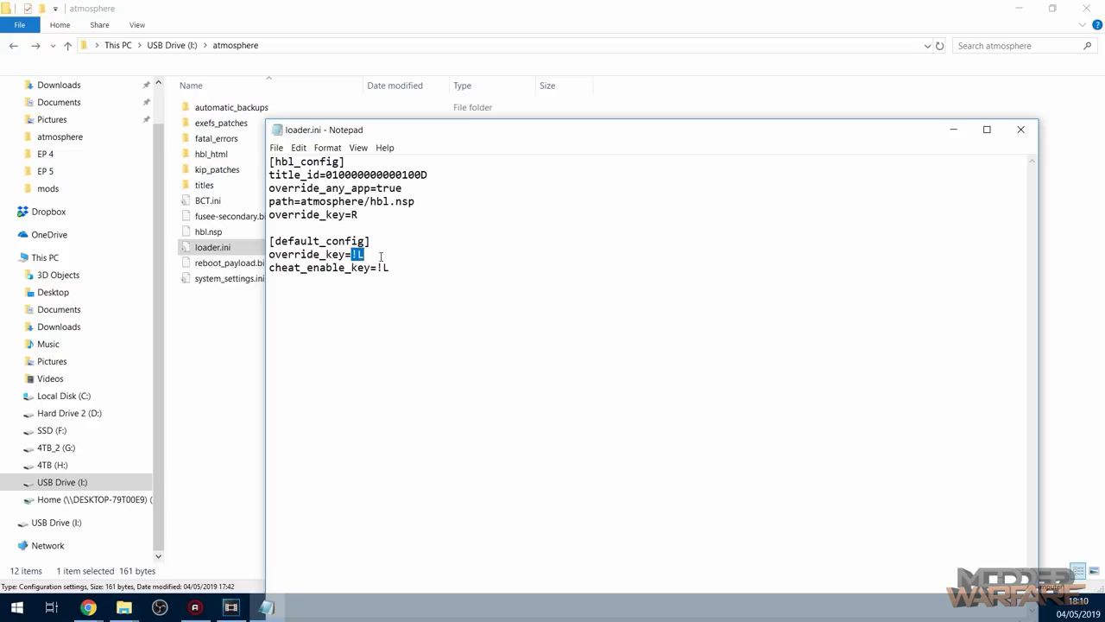
left_click(380, 256)
key("ctrl+z")
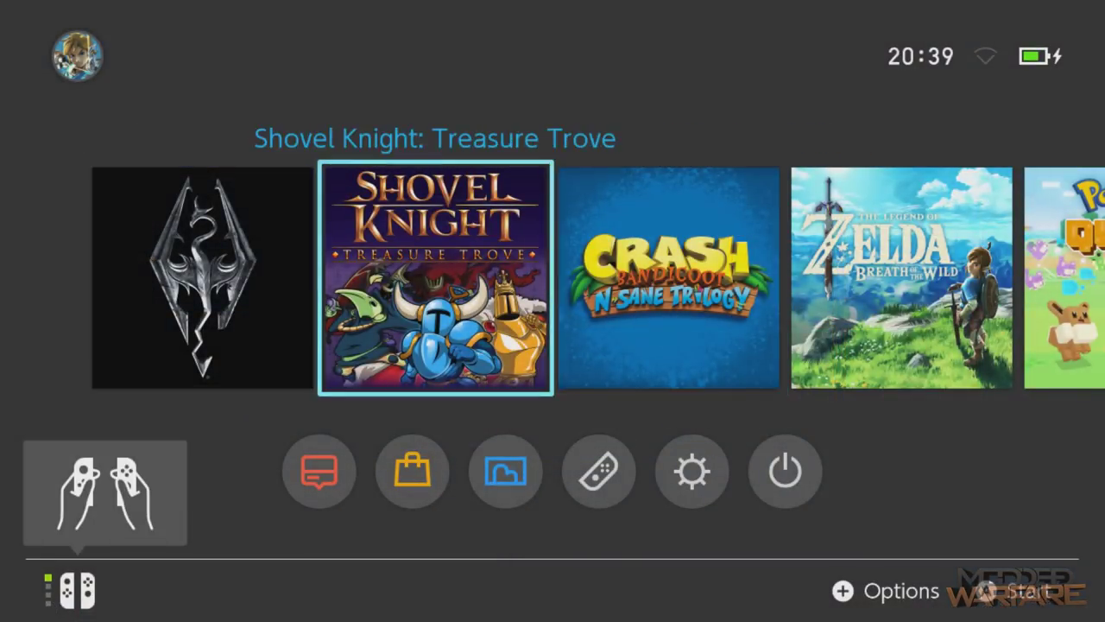
key("Left")
key("Right")
key("Left")
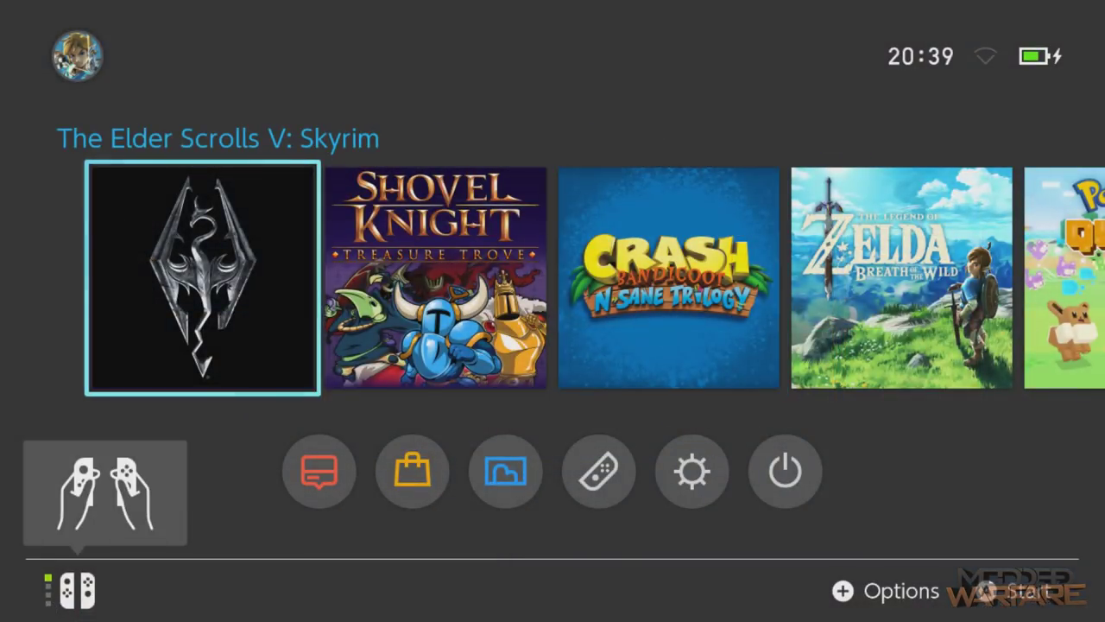
key("Right")
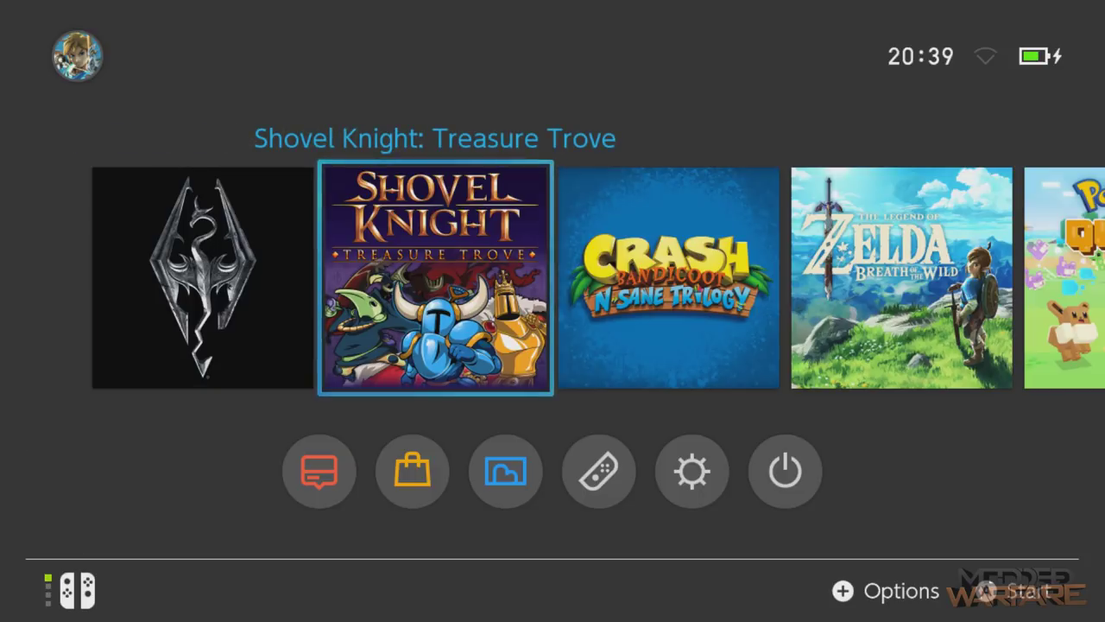
key("Left")
key("Right")
key("Right")
key("Left")
key("Left")
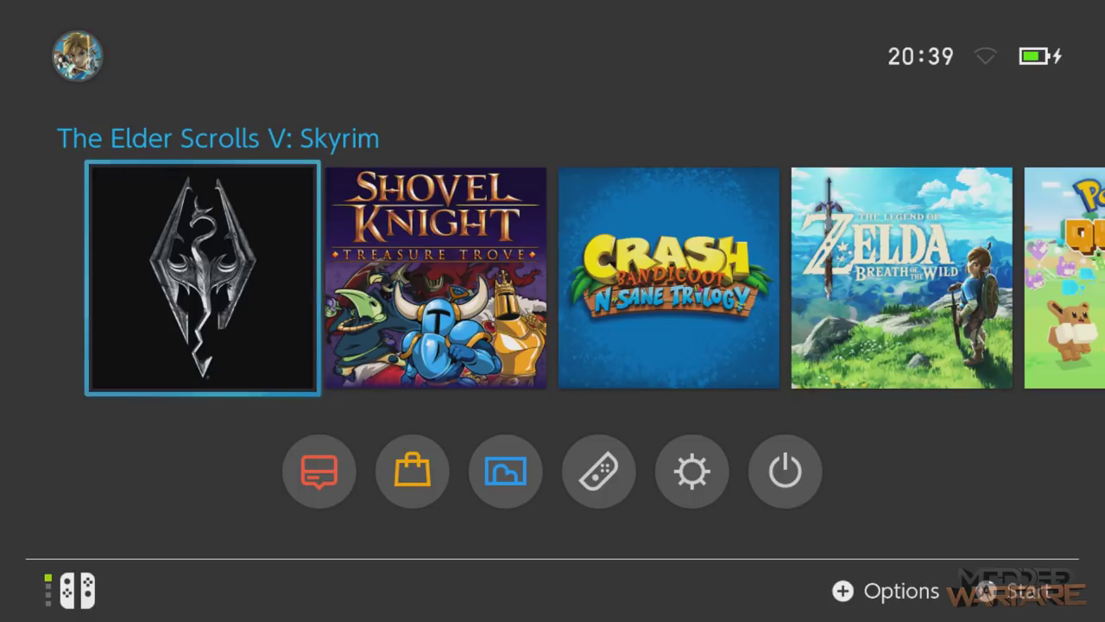
key("Right")
key("Right")
key("Right")
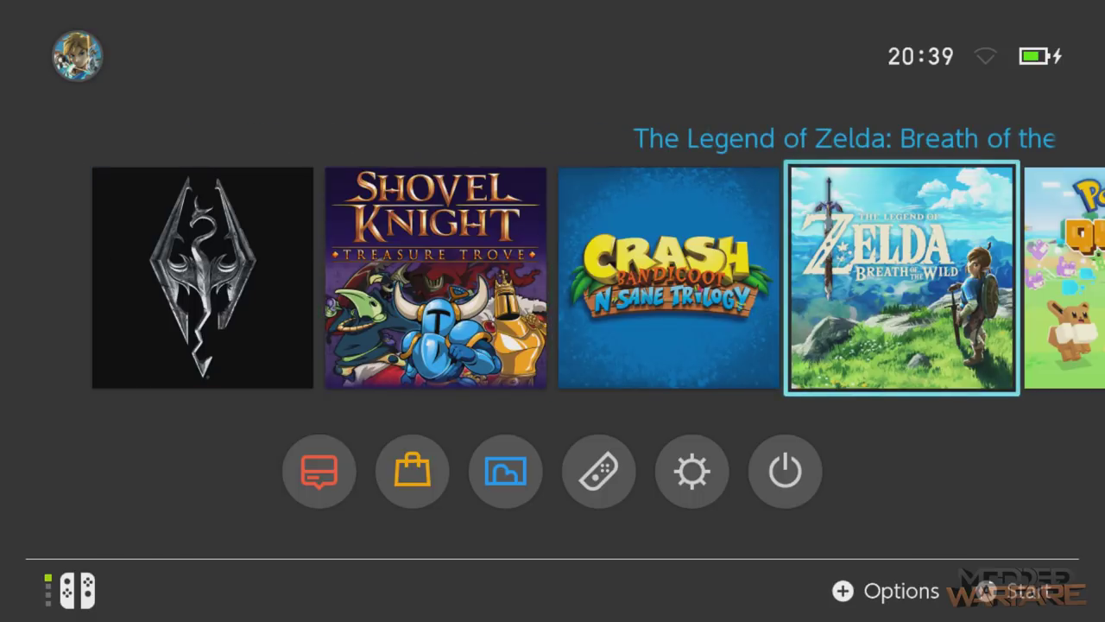
key("Left")
key("Left")
key("Right")
key("Left")
key("Left")
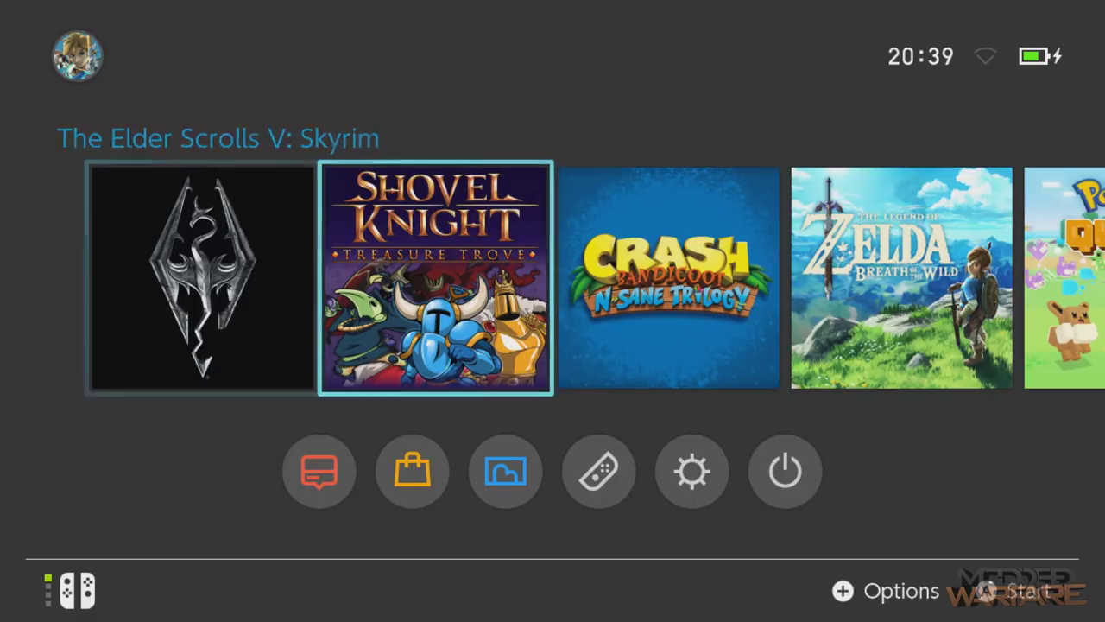
key("Right")
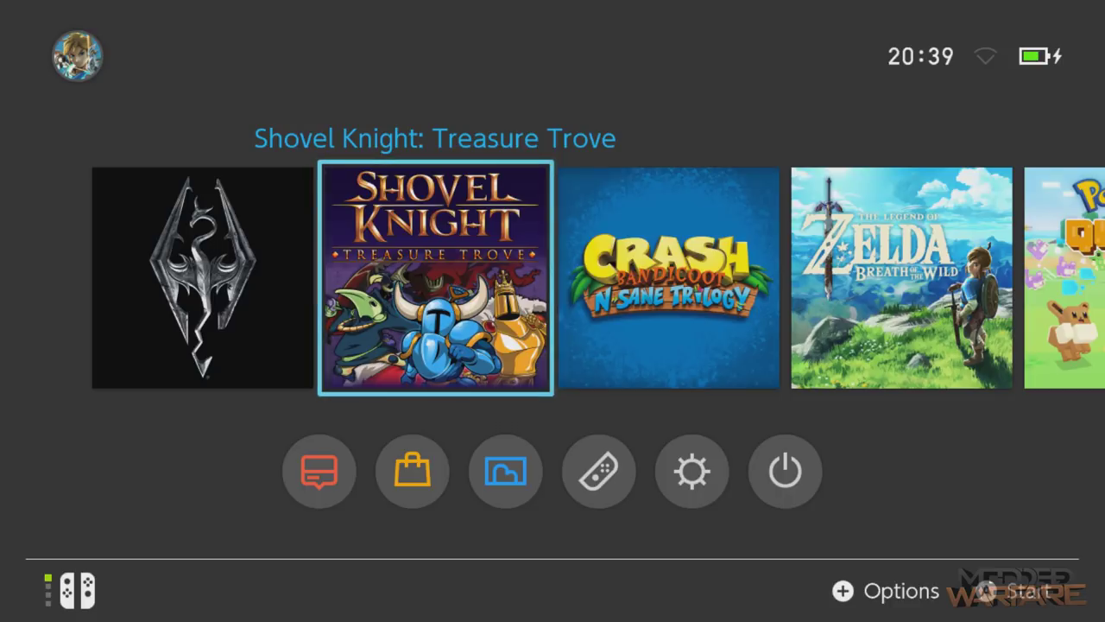
key("Right")
key("Right")
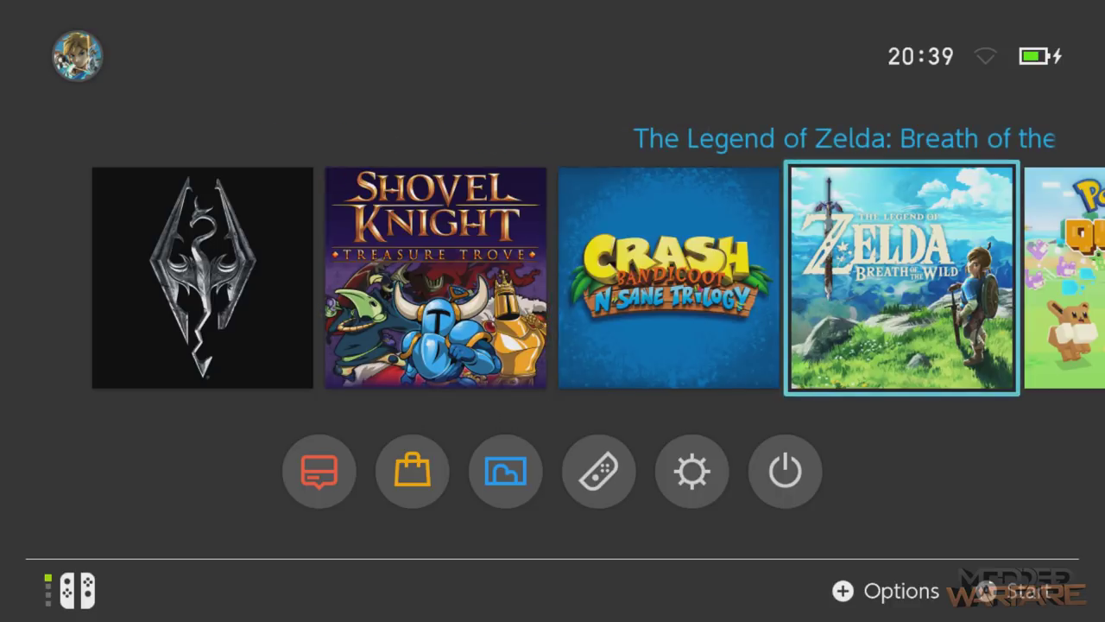
key("Left")
key("Left")
key("Left")
key("Right")
key("Right")
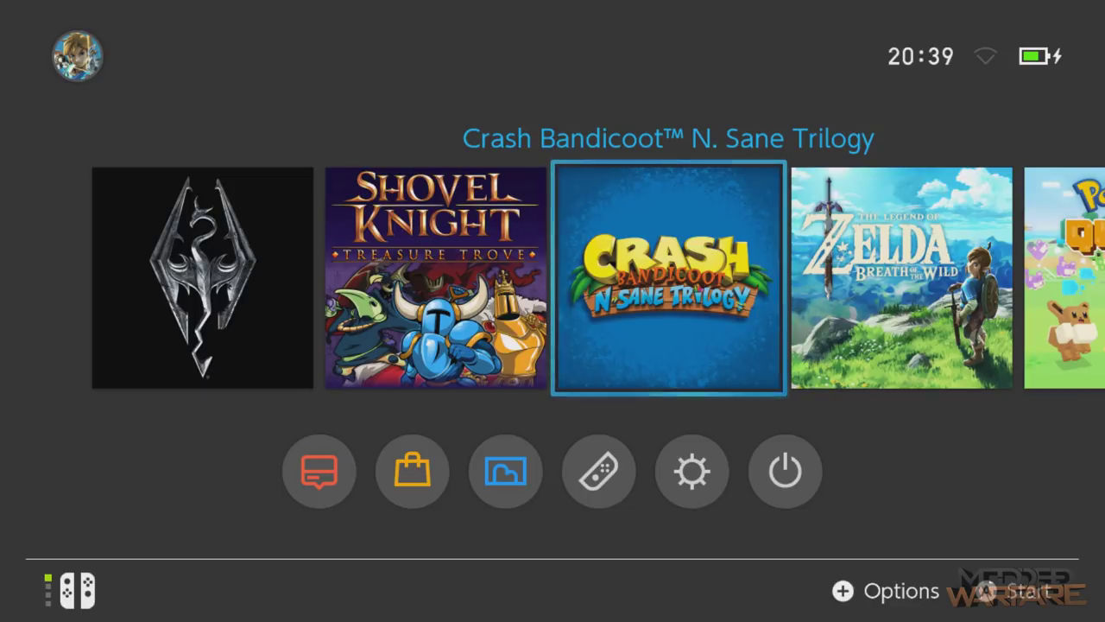
key("Left")
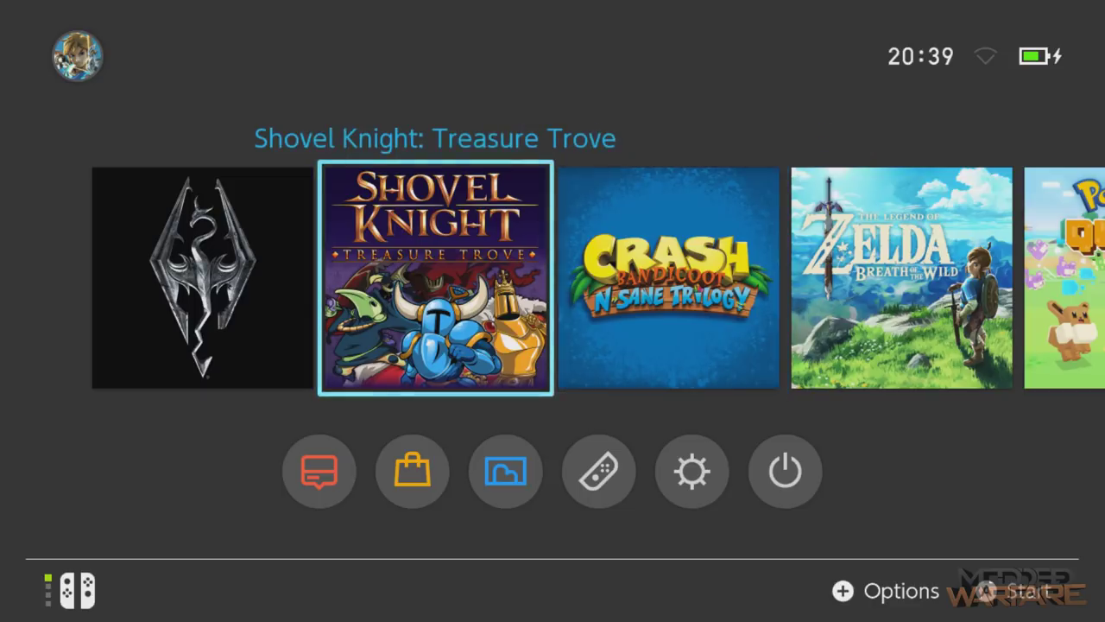
key("Right")
key("Right")
key("Left")
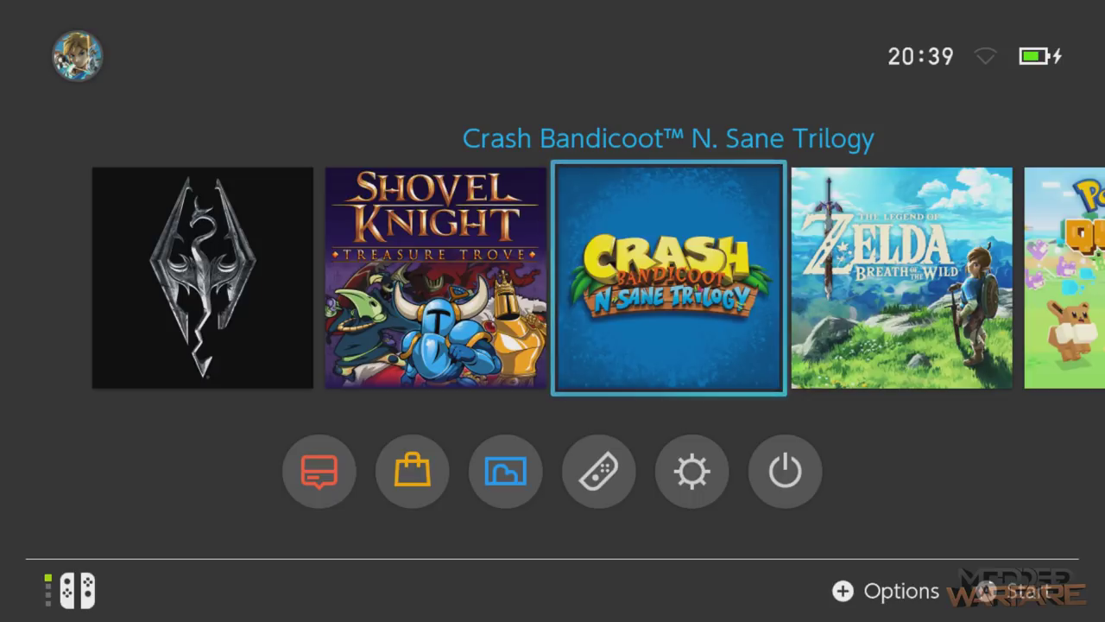
key("Left")
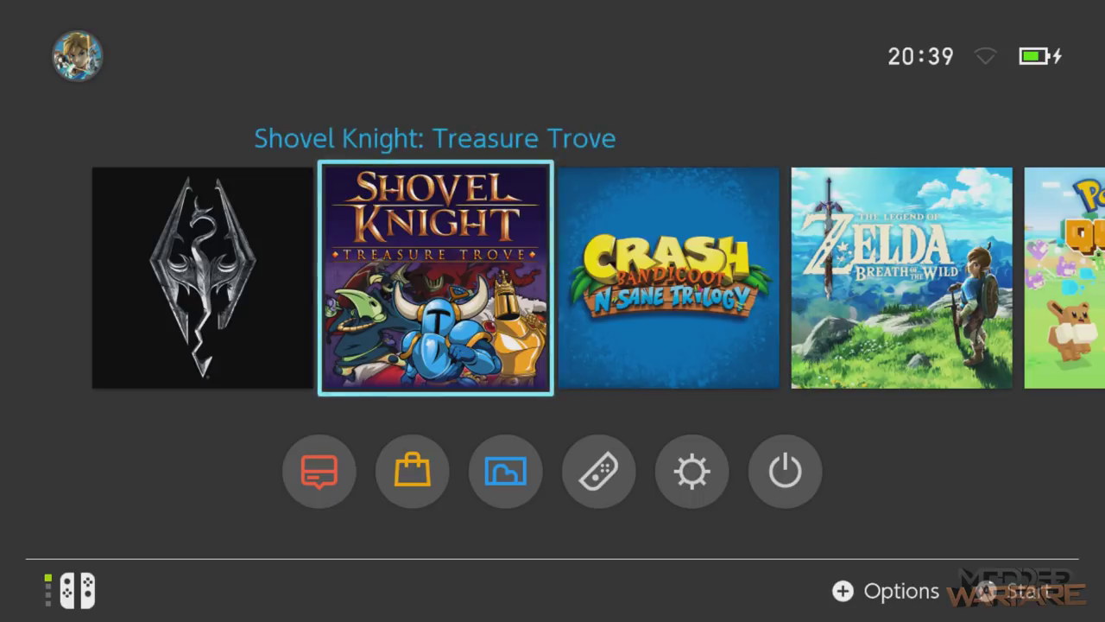
key("Left")
key("Right")
key("Right")
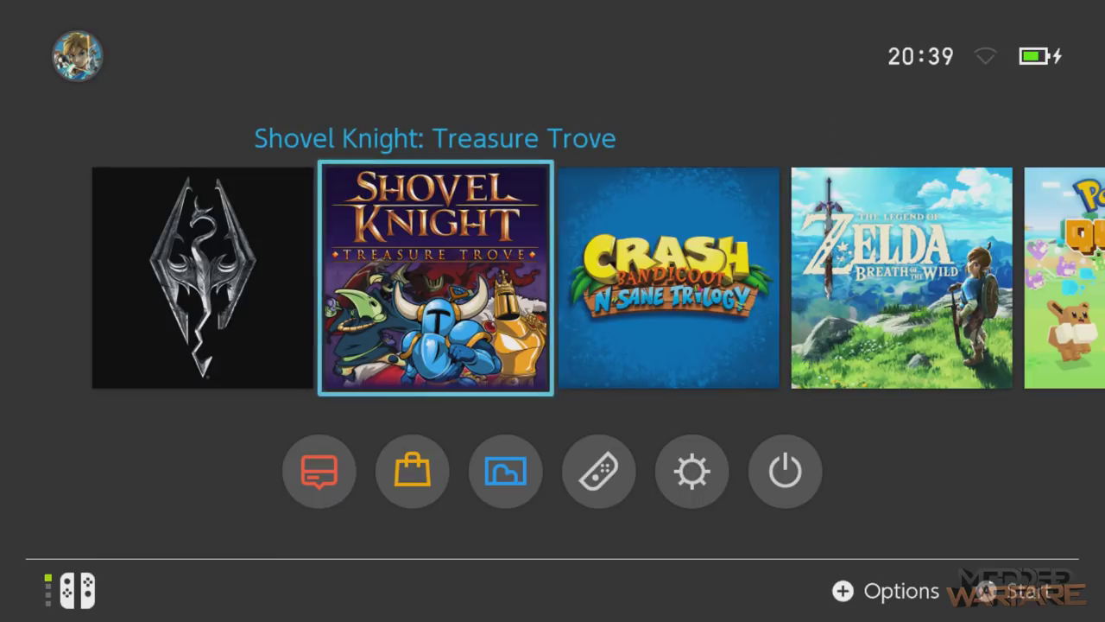
key("Left")
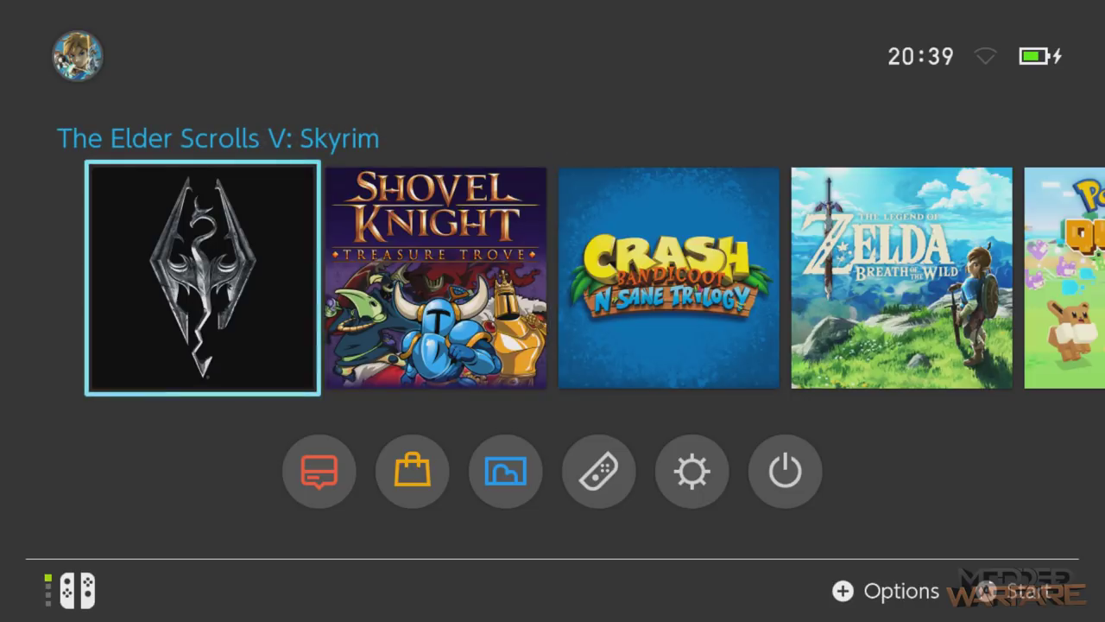
key("Right")
key("Left")
key("Right")
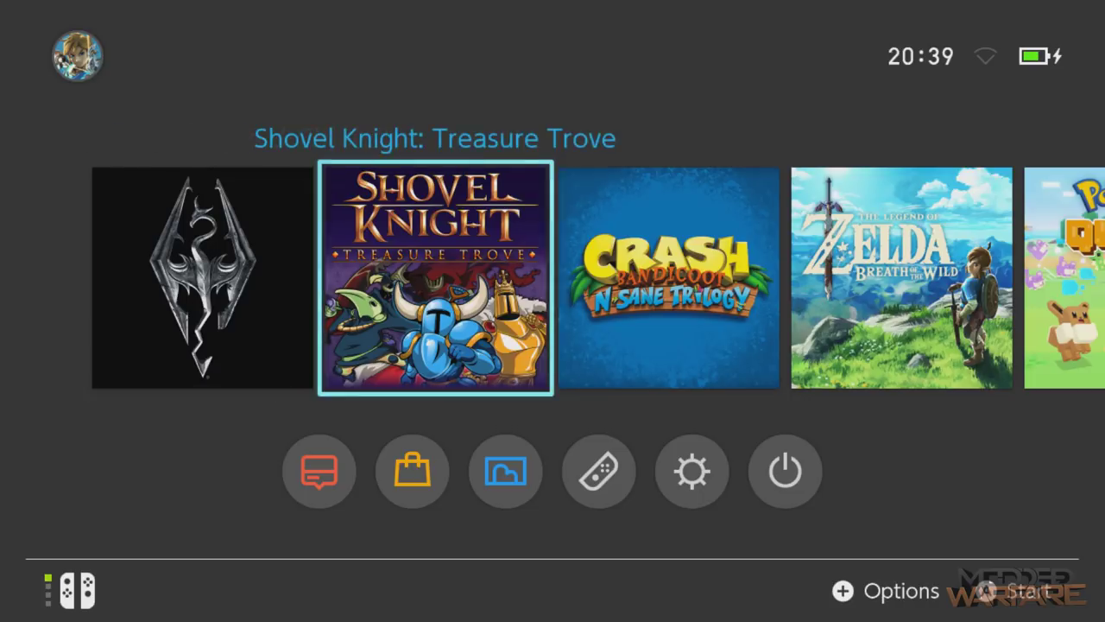
key("Right")
key("Left")
key("Left")
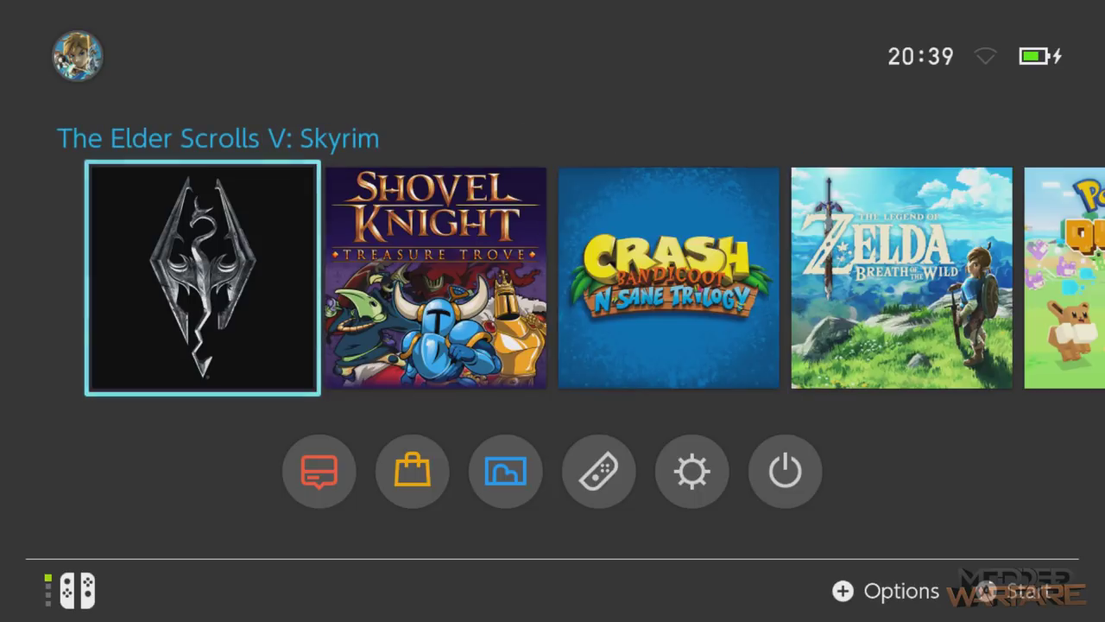
key("Right")
key("Right")
key("Left")
key("Left")
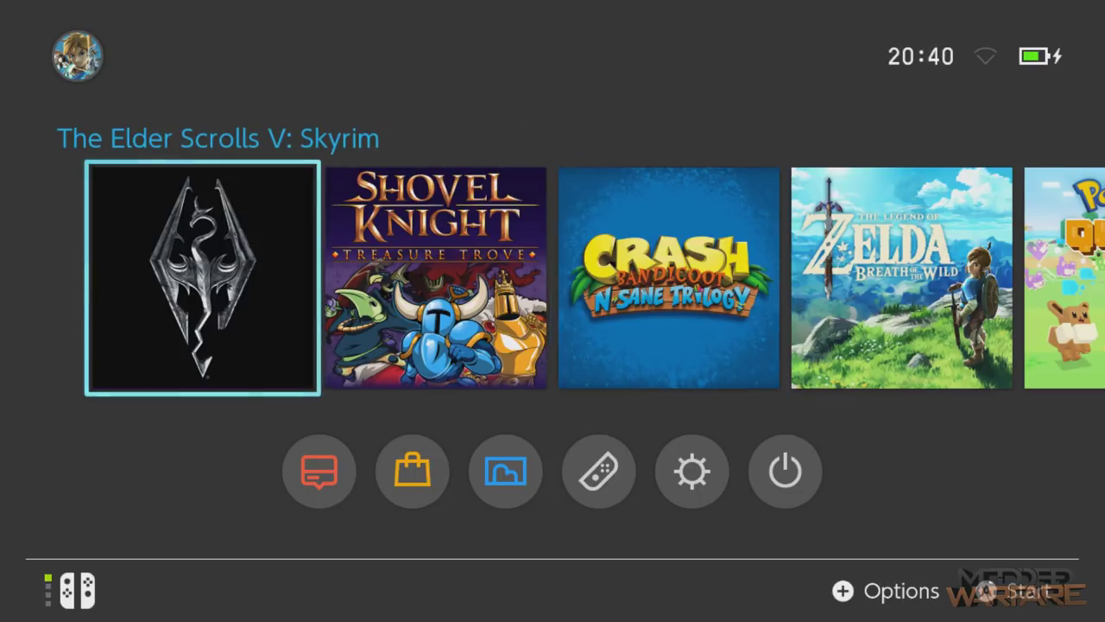
key("Right")
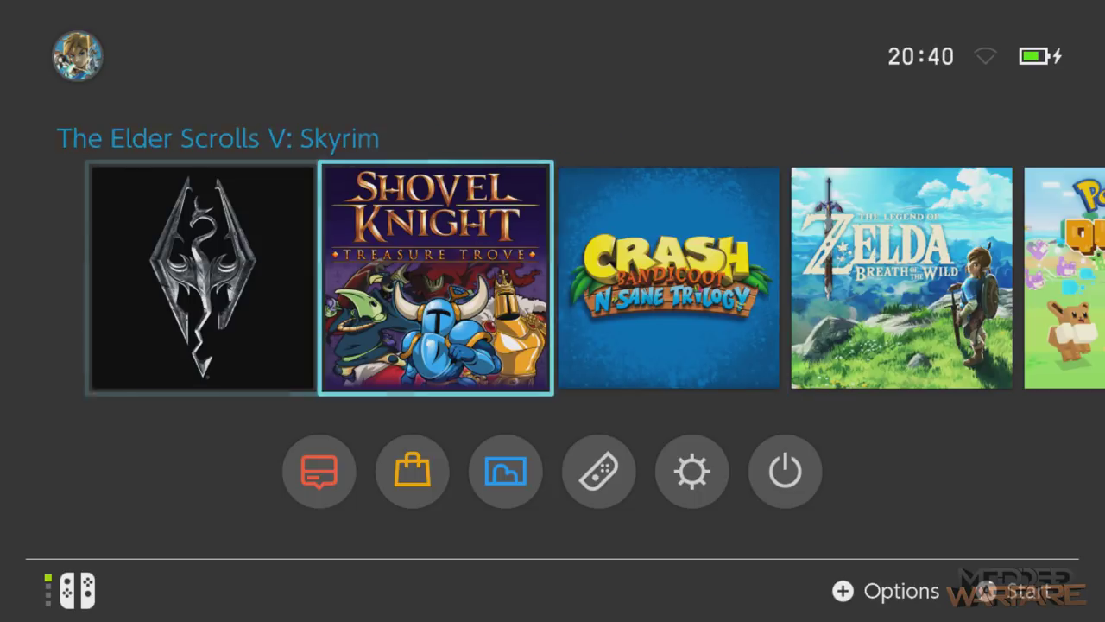
- Start The Elder Scrolls V: Skyrim and look through the contents of the Cheating Chest of Crafting
key("Left")
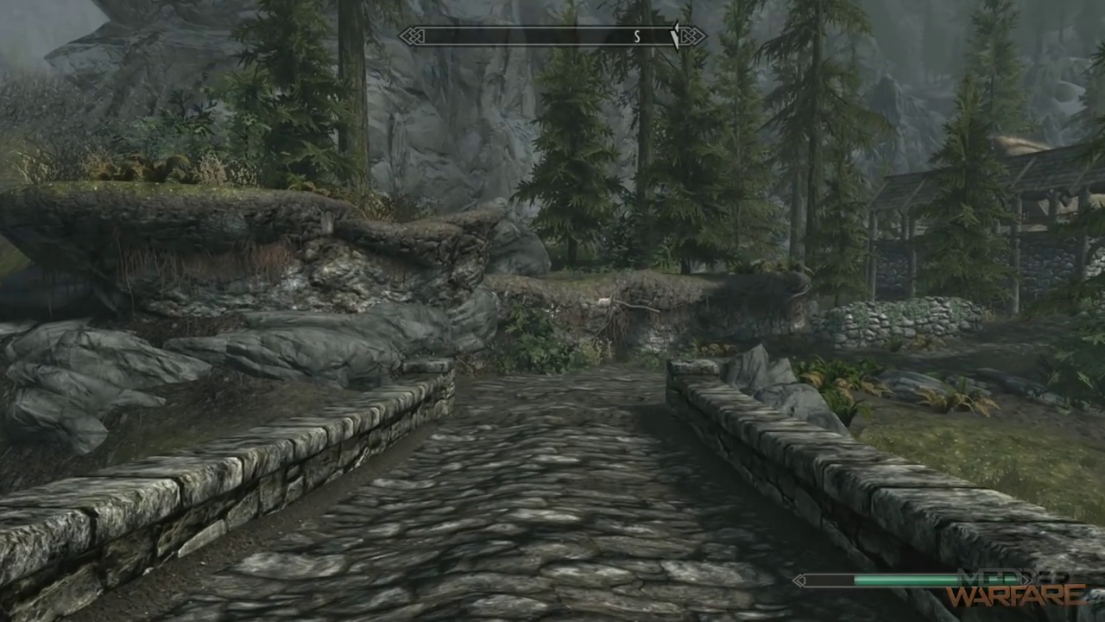
key("Tab")
key("Right")
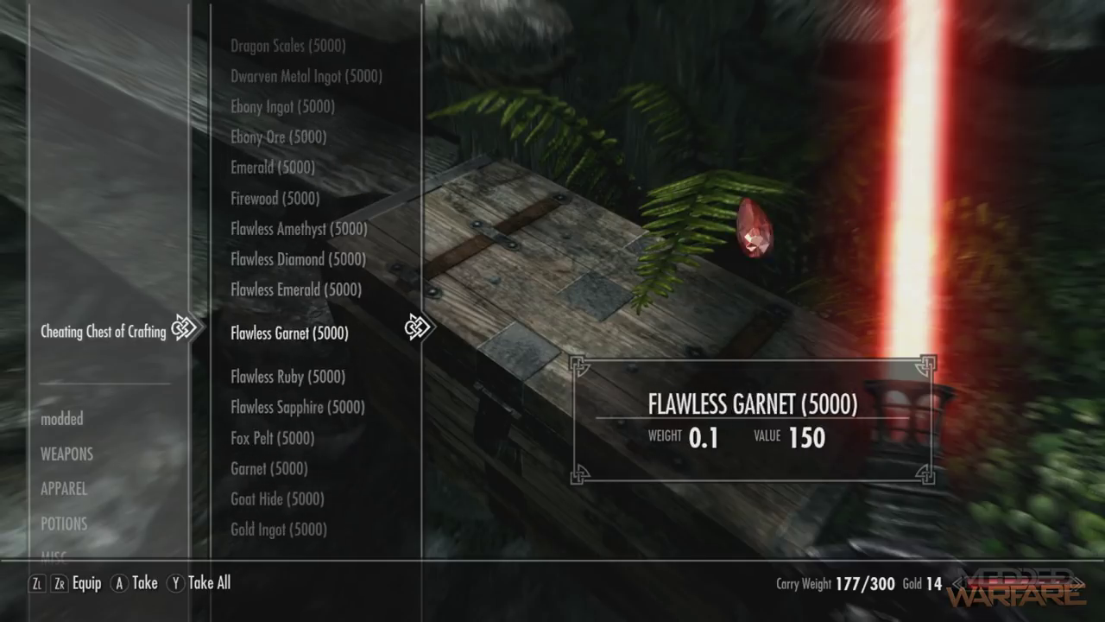
key("Escape")
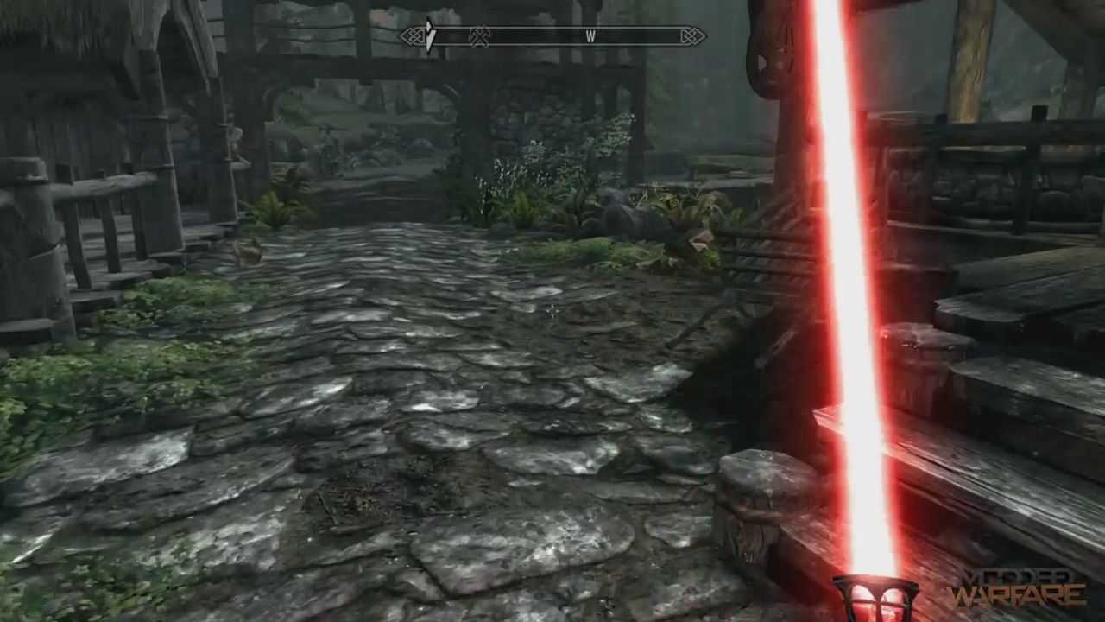
- Drink the Potion of Ultimate Leveling from the potions in the character's inventory
key("Tab")
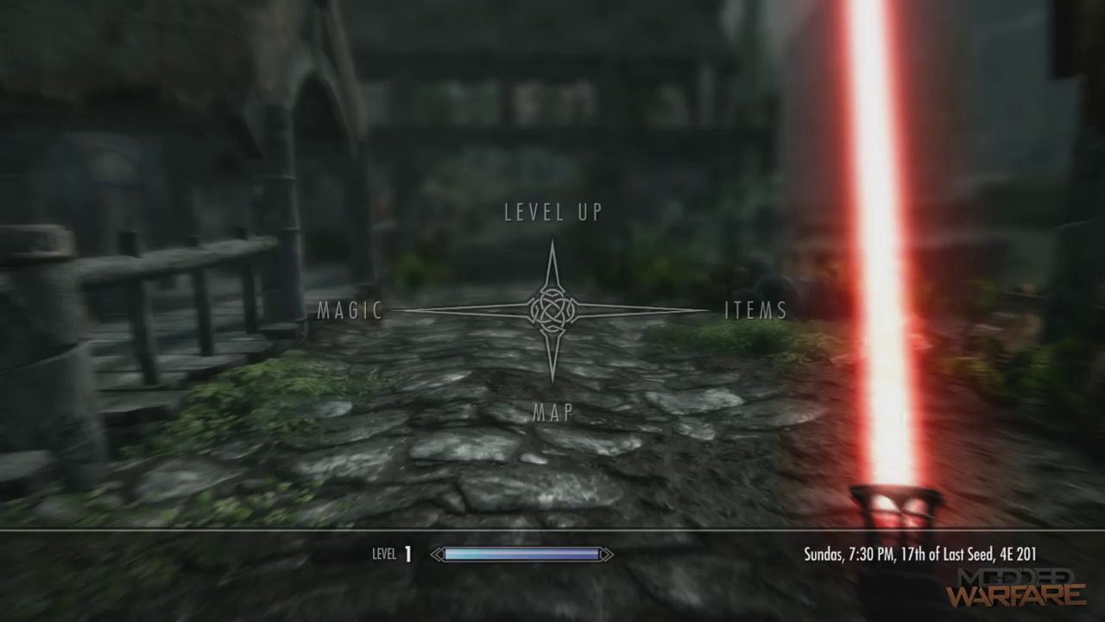
key("Tab")
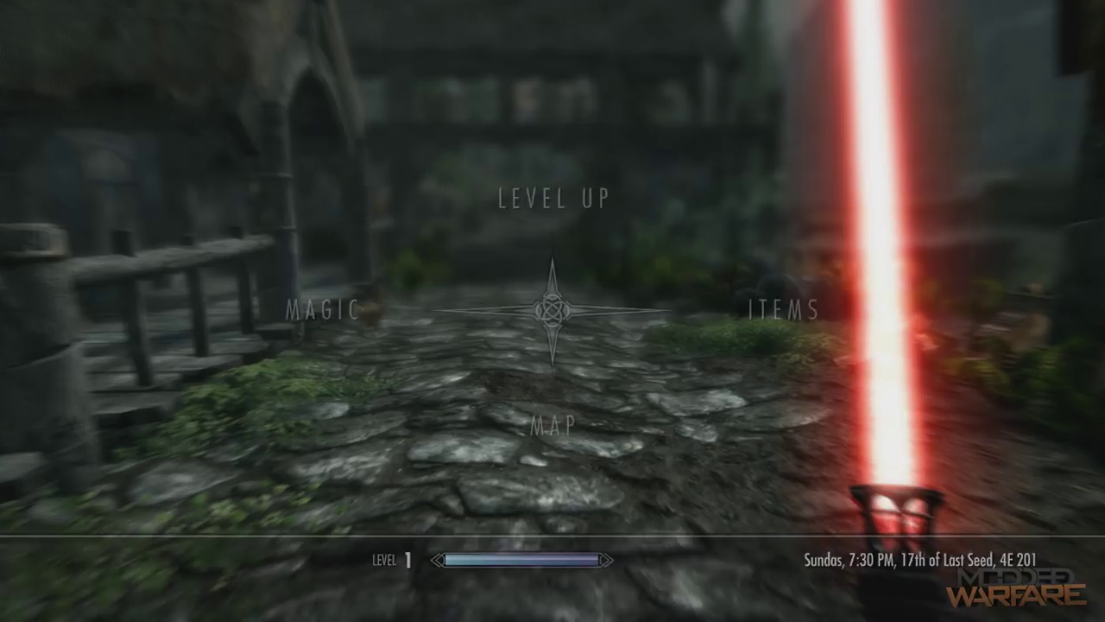
key("Tab")
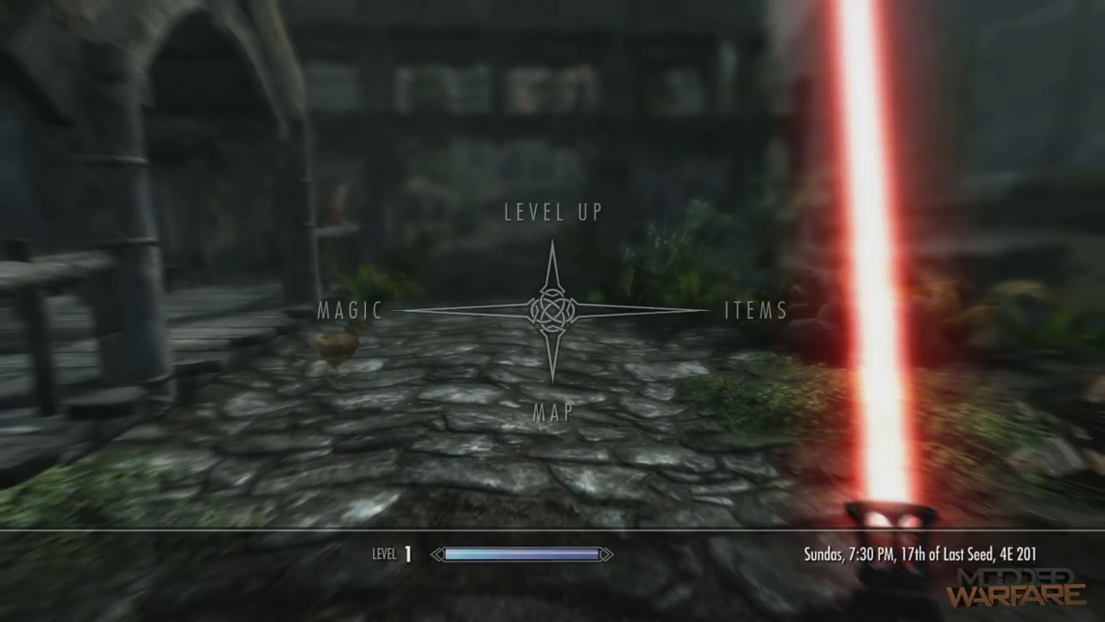
key("Right")
key("Return")
key("Down")
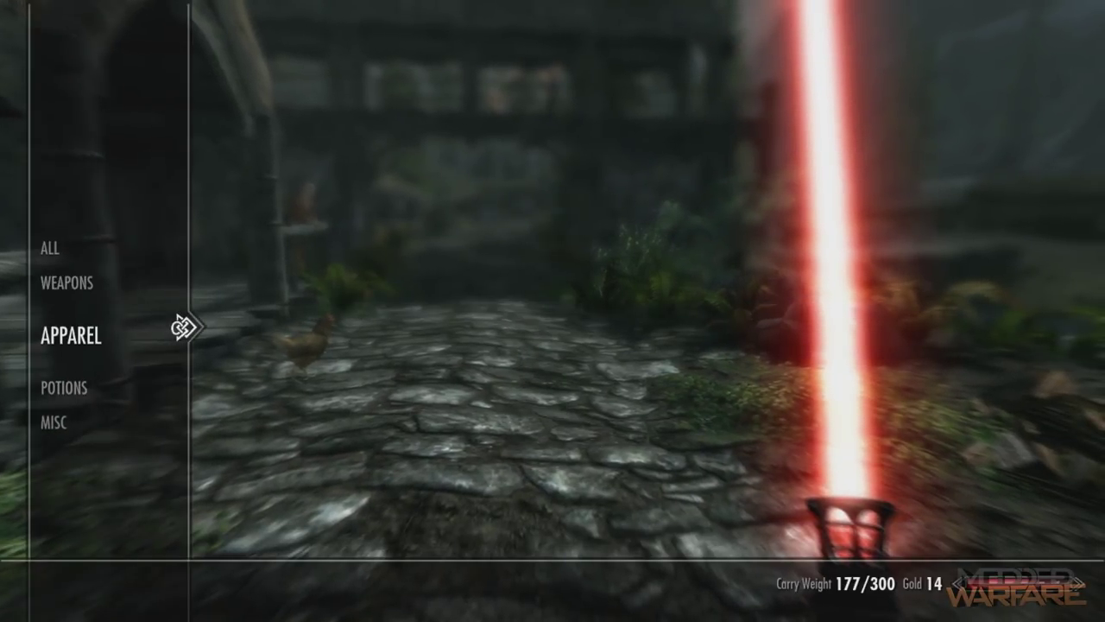
key("Down")
key("Right")
key("Down")
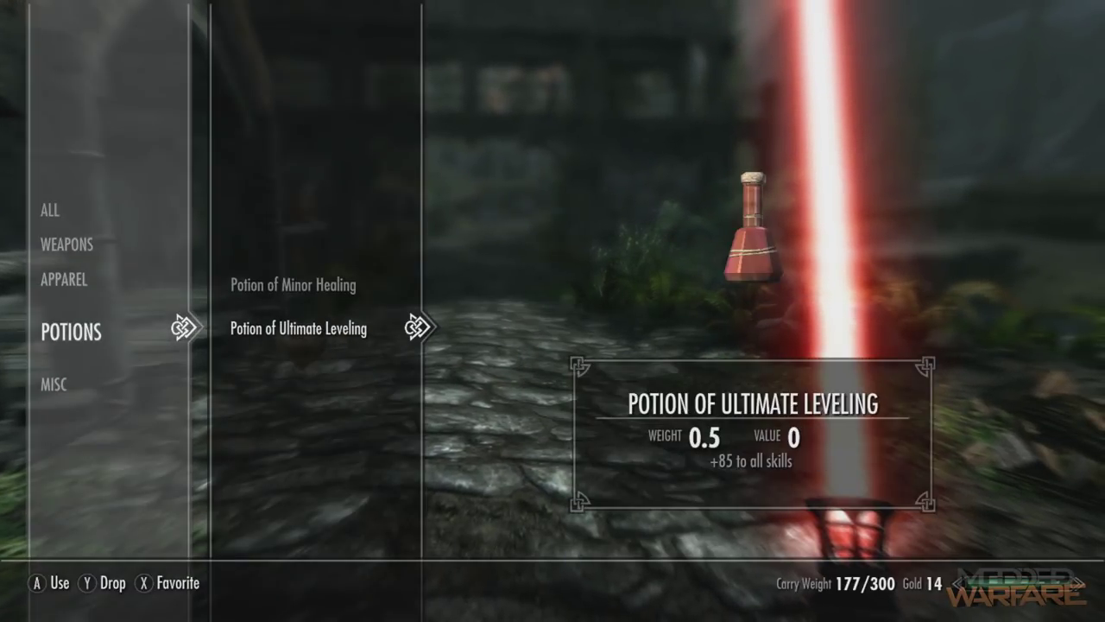
key("Return")
key("Tab")
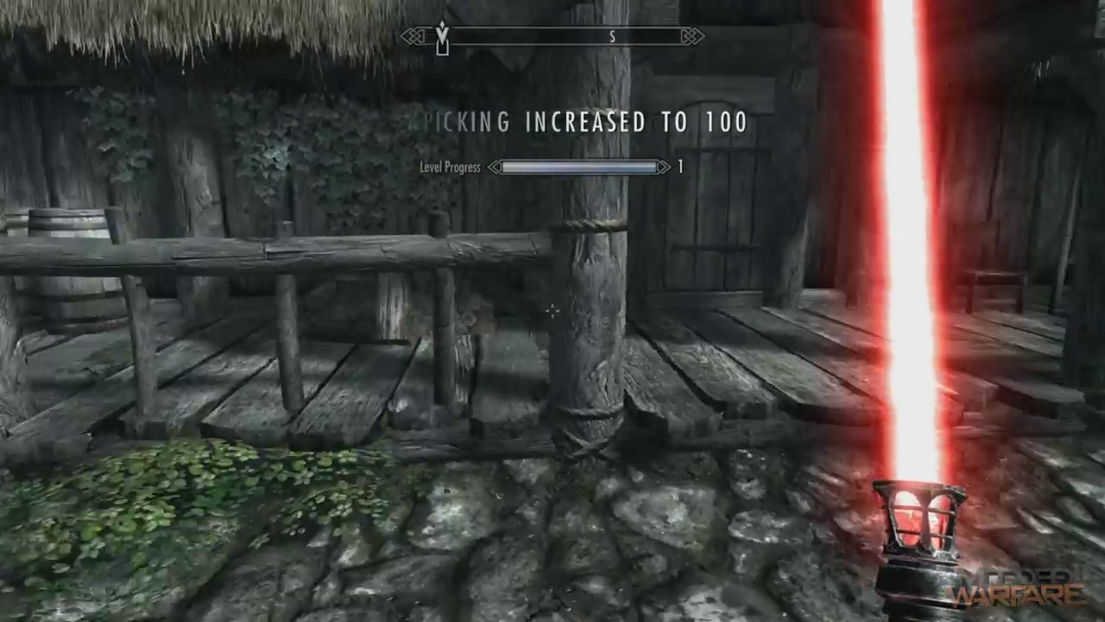
- Level up the character repeatedly, choosing Magicka as the attribute to advance each time
key("Tab")
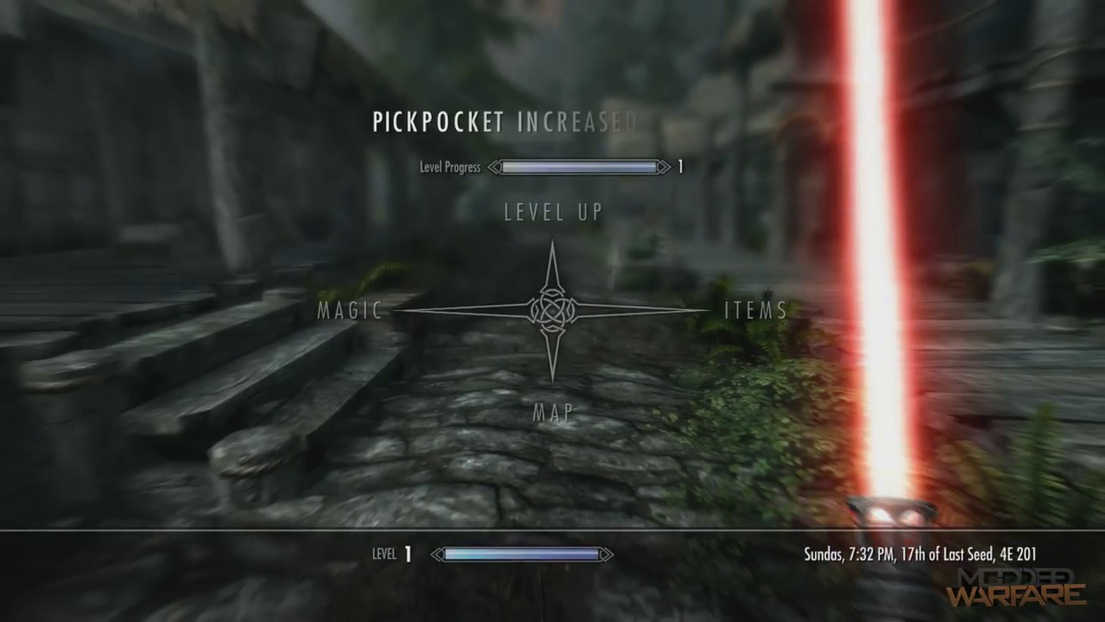
key("Tab")
key("Tab")
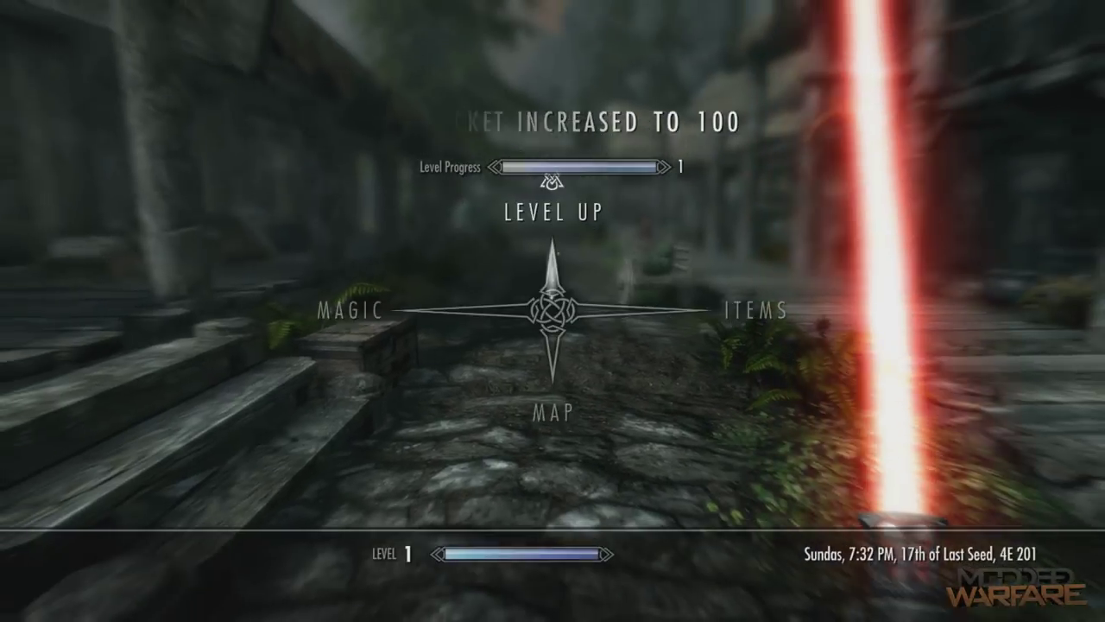
key("Return")
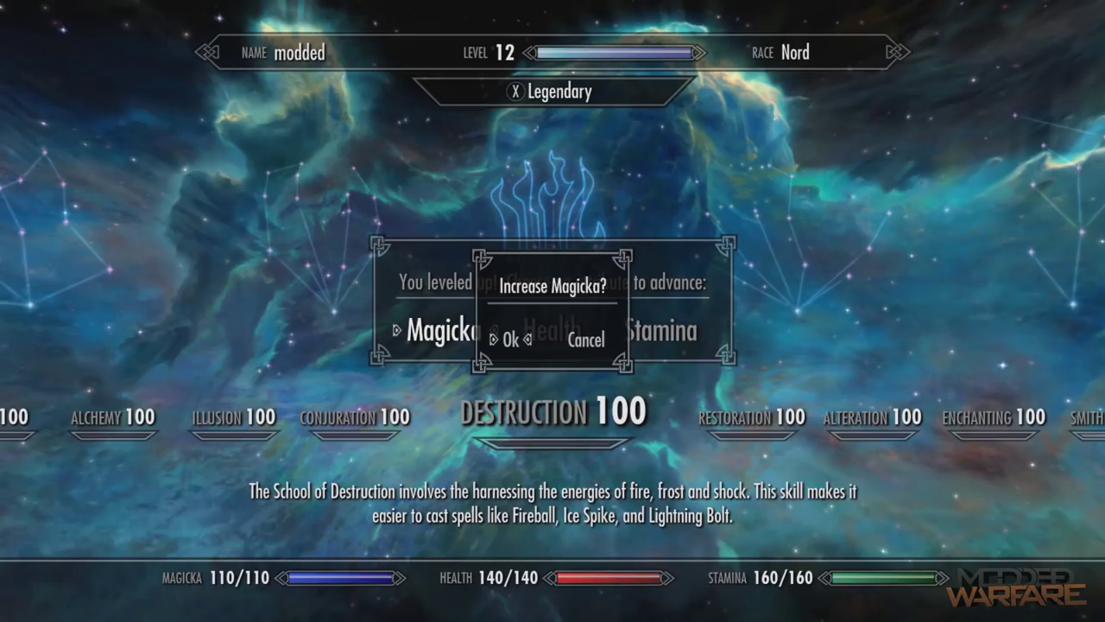
key("Return")
key("Return")
key("Return")
key("Return")
key("Return")
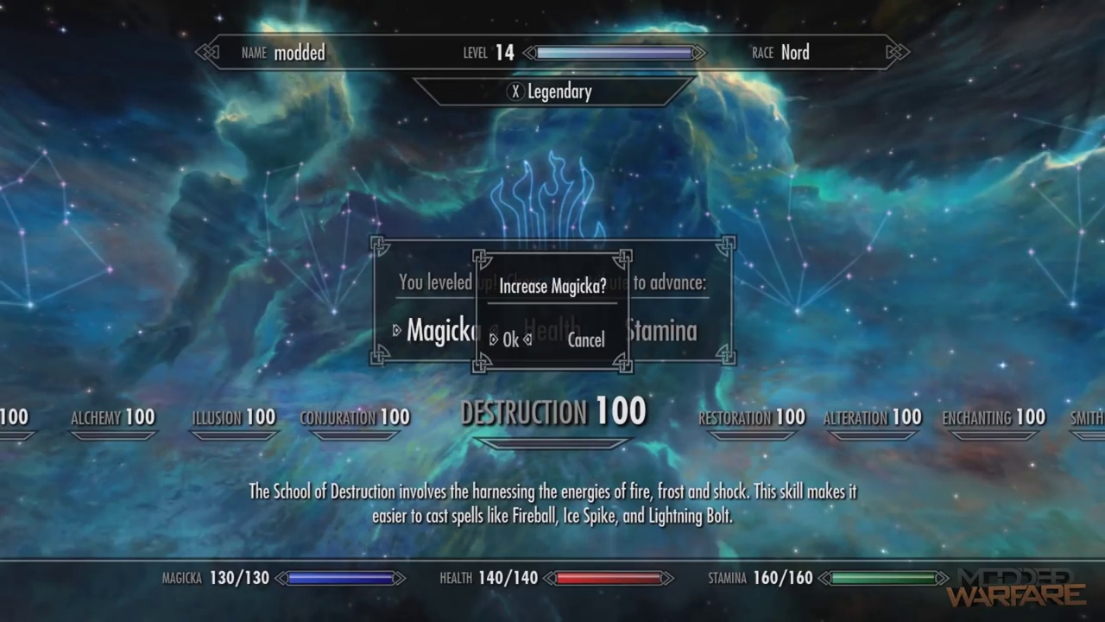
- Wait for 1 hour of game time by the river
key("Right")
key("Right")
key("Right")
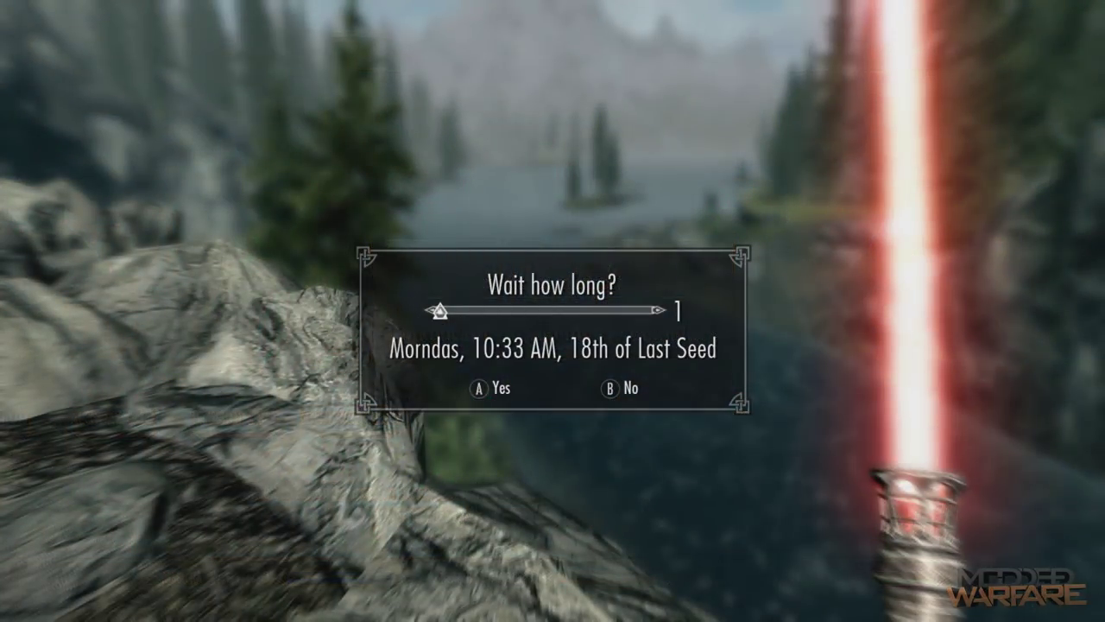
key("Return")
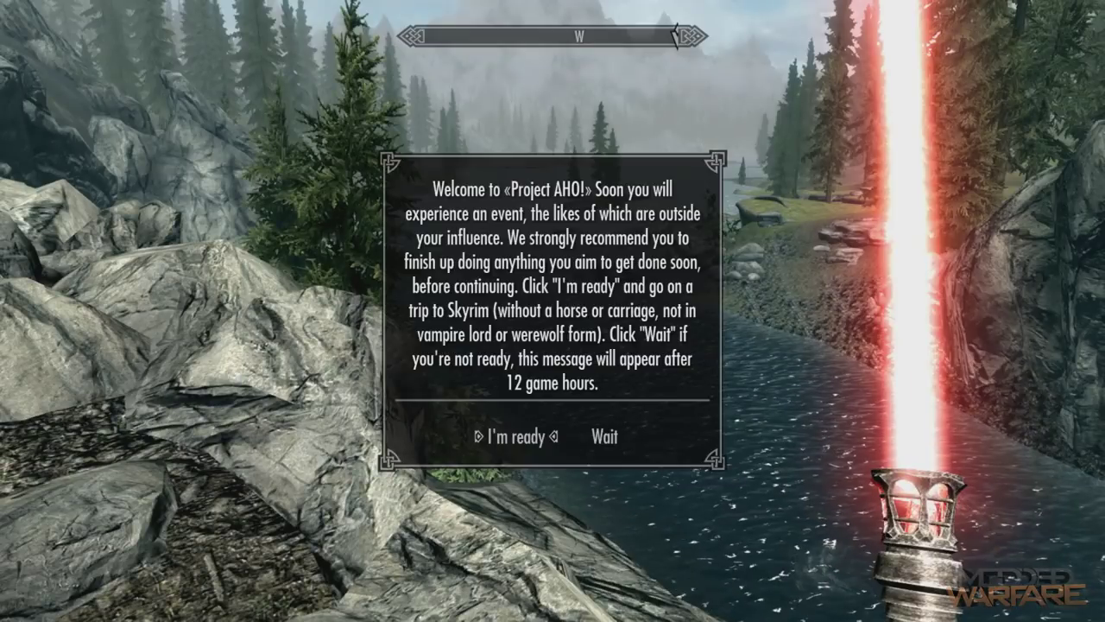
key("Right")
key("Left")
key("Right")
key("Left")
key("Right")
key("Left")
key("Right")
key("Left")
key("Right")
key("Left")
key("Right")
key("Left")
key("Home")
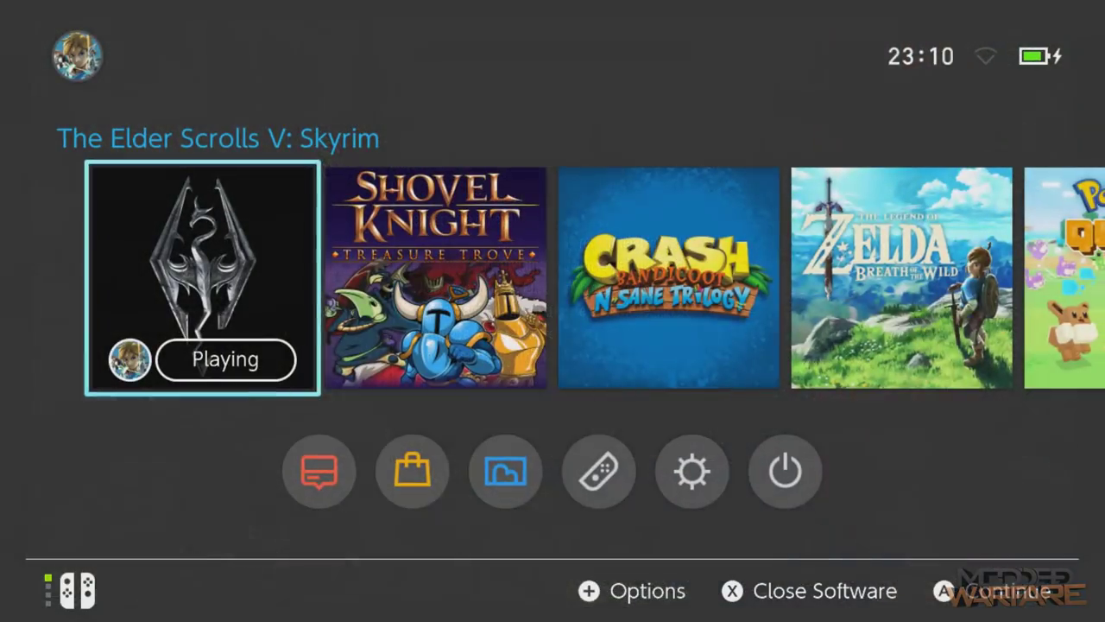
key("Home")
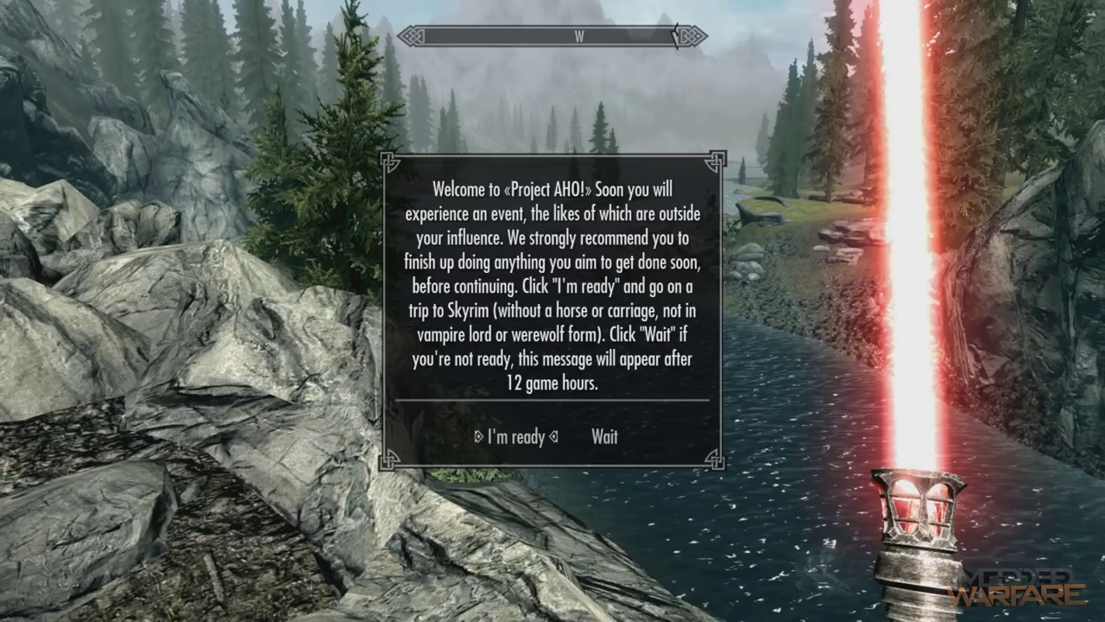
- Answer the Project AHO welcome message with "I'm ready" and open the world map around Riverwood
key("Return")
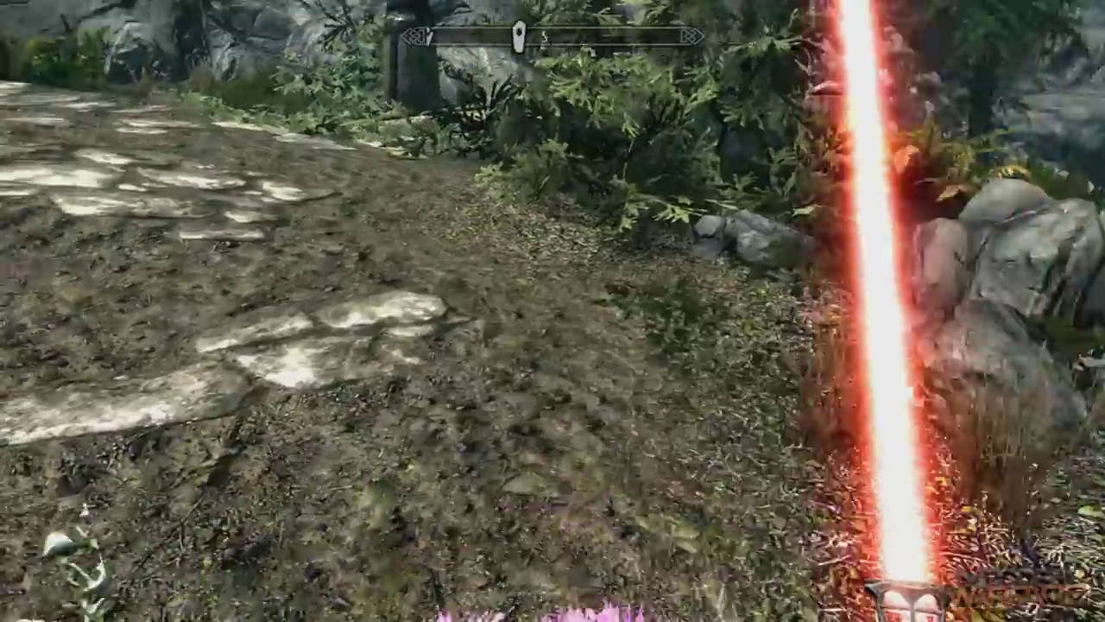
key("Left")
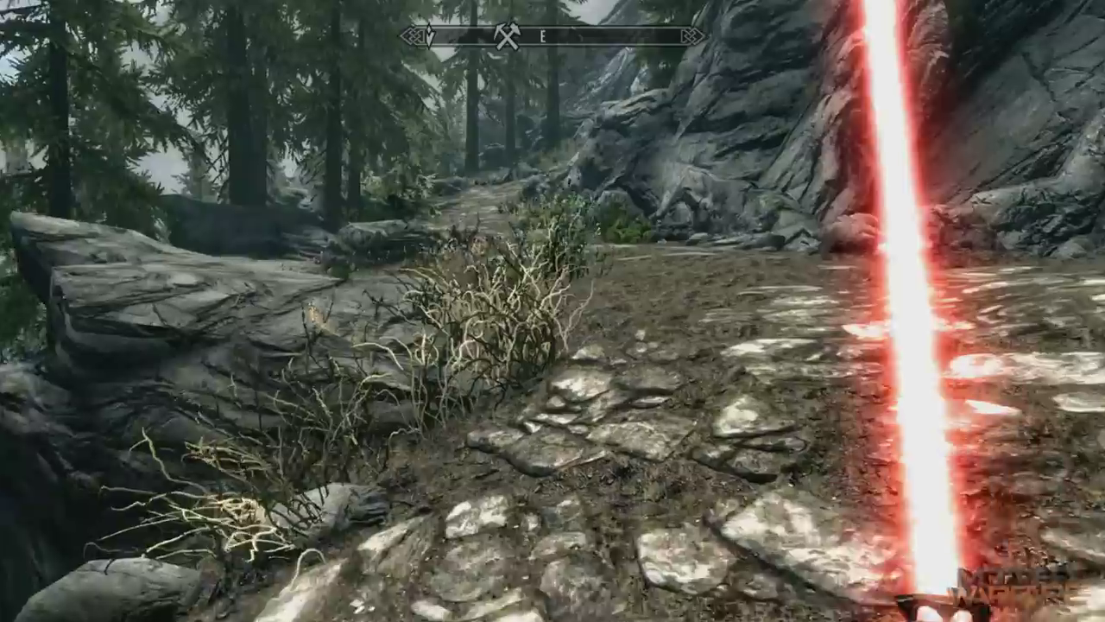
key("Left")
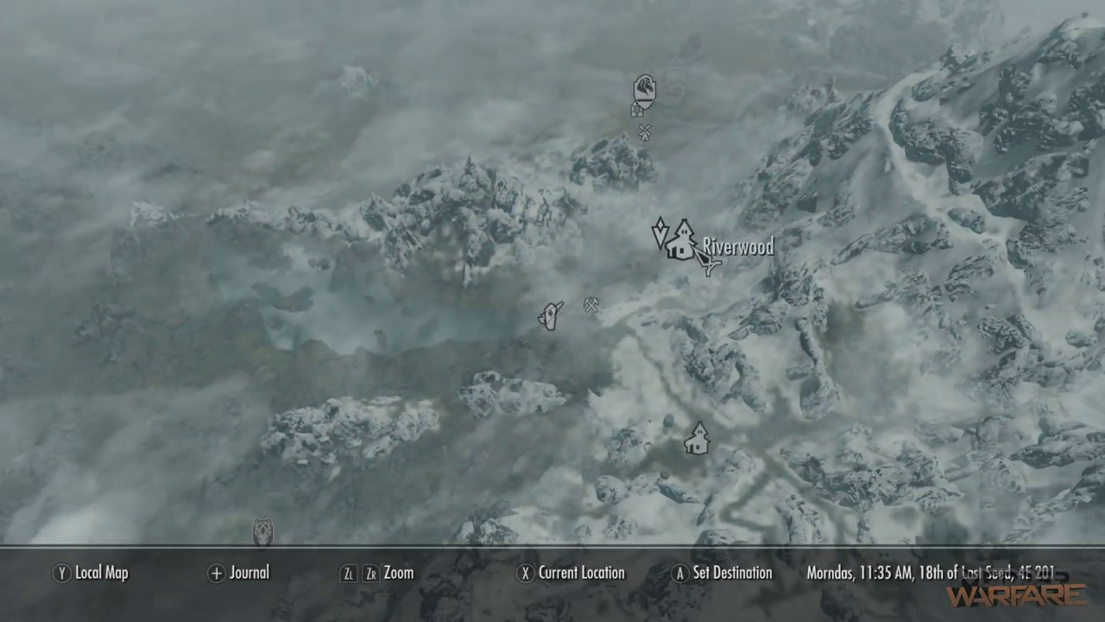
- Travel to Riverwood from the world map and walk along the village road to meet the hooded orc Yargol gro-Shak
left_click(660, 231)
key("Return")
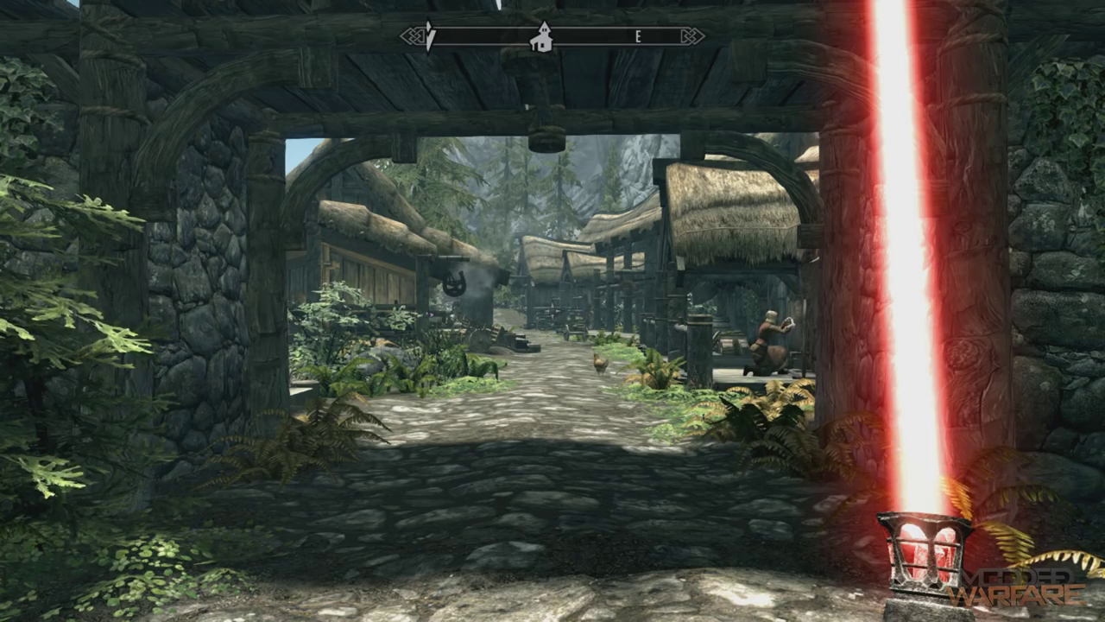
key("w")
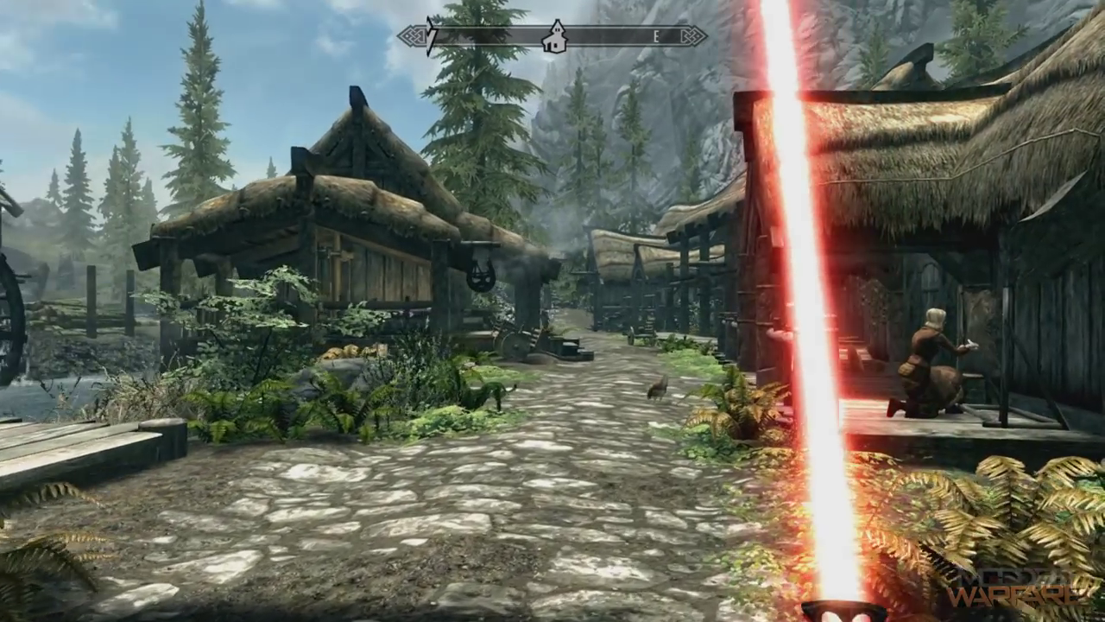
key("w")
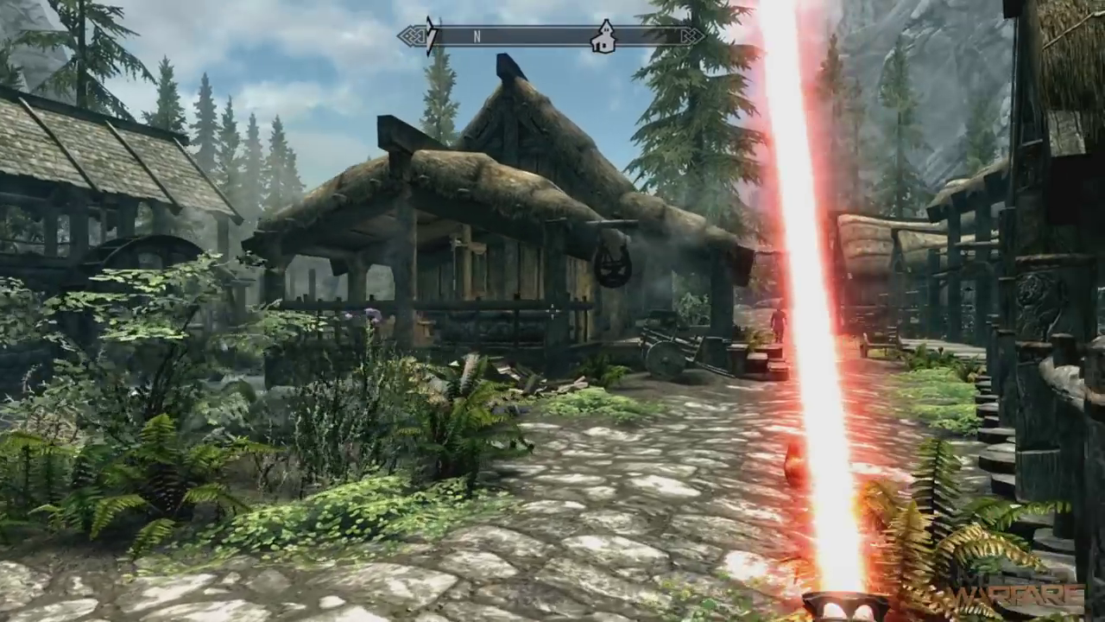
key("w")
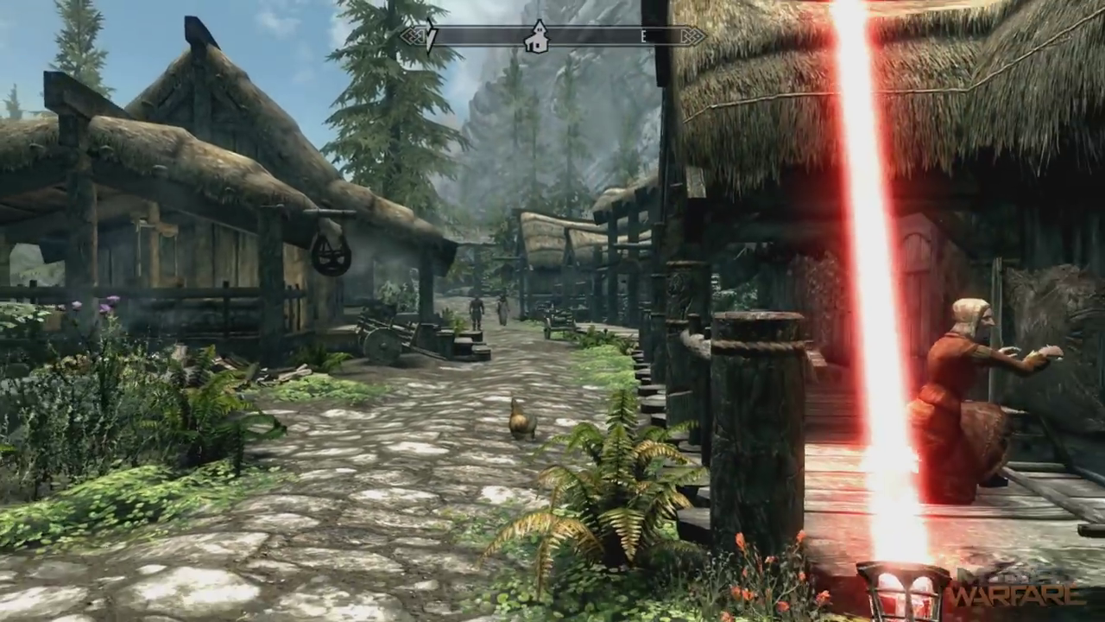
key("s")
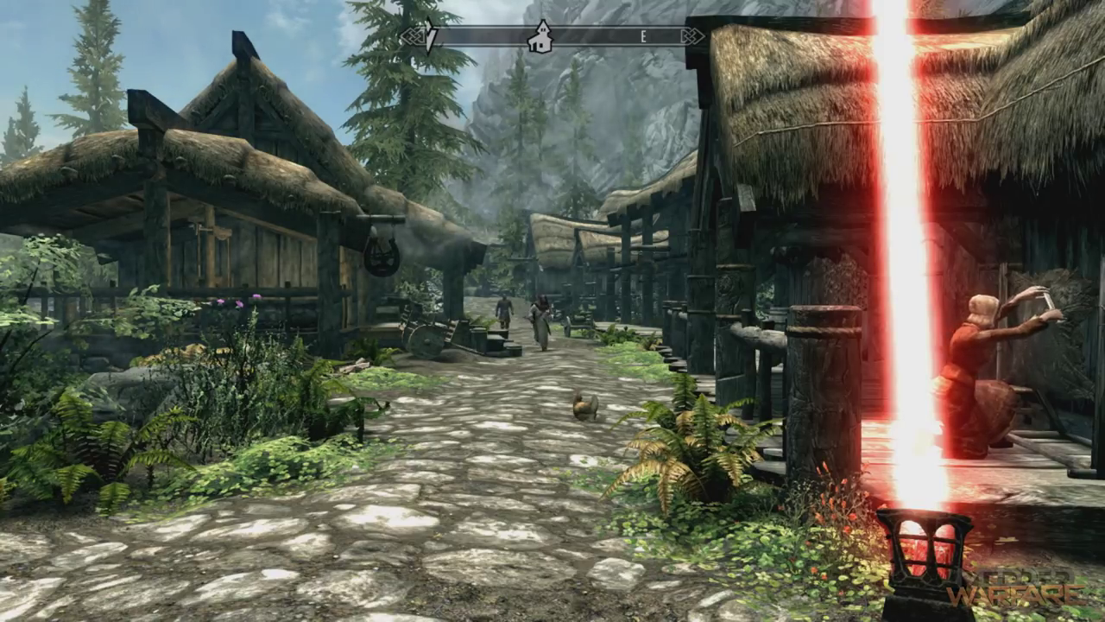
key("w")
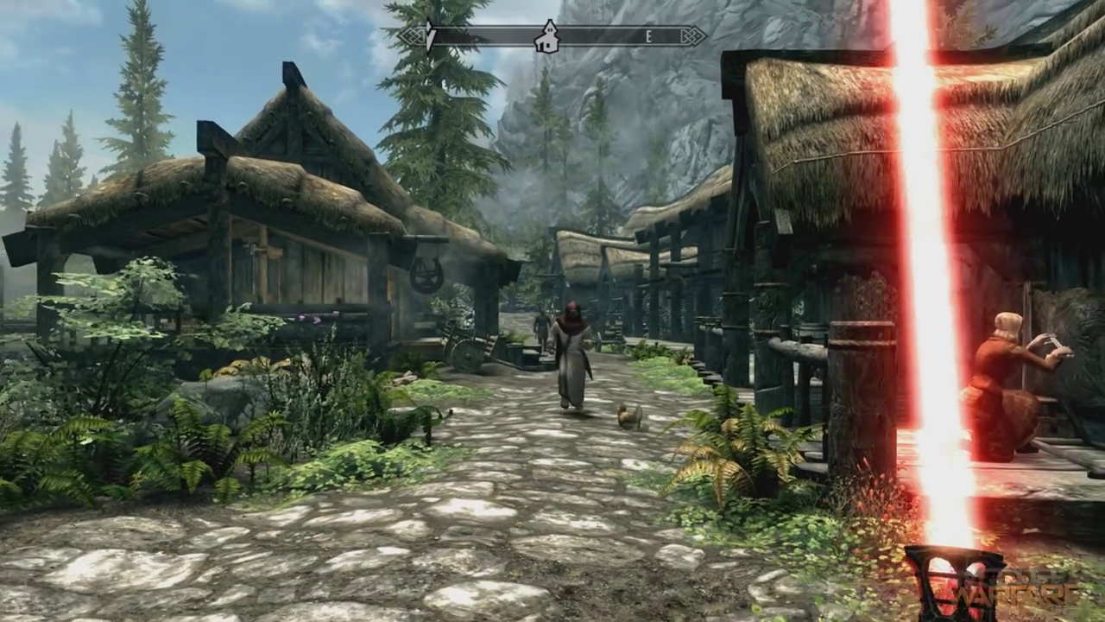
key("w")
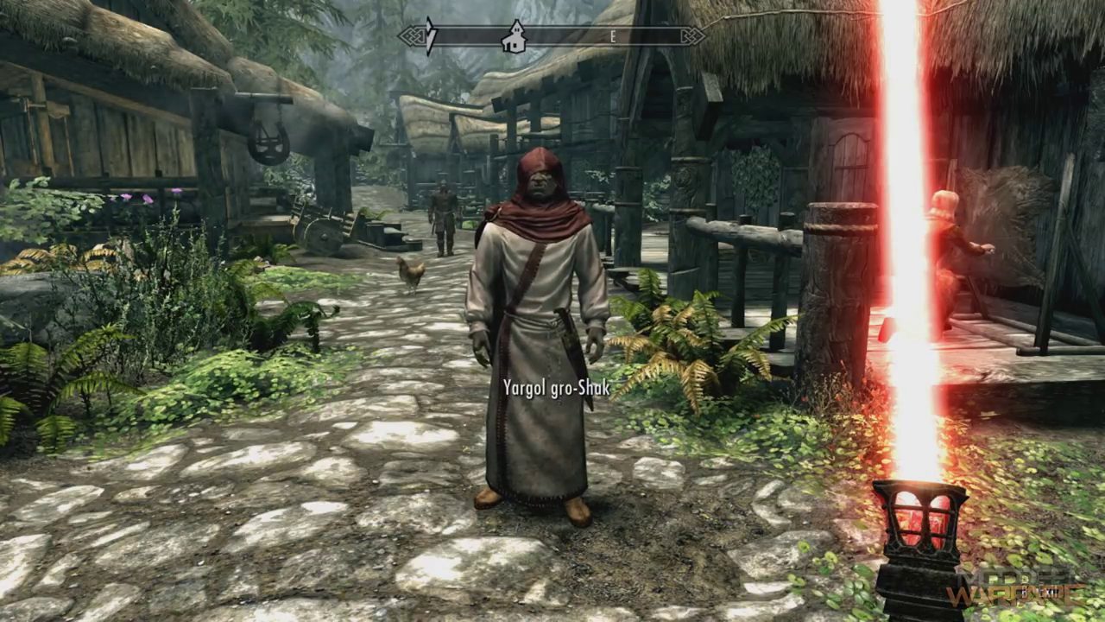
- Talk to Yargol gro-Shak and answer him with "I'm listening..."
key("e")
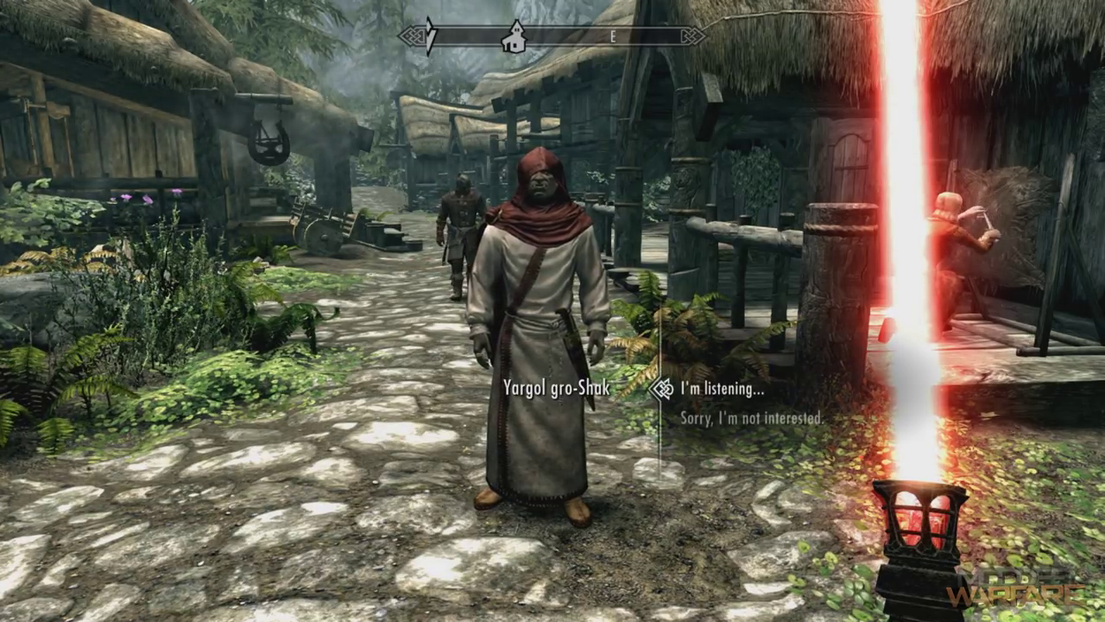
key("Down")
key("Up")
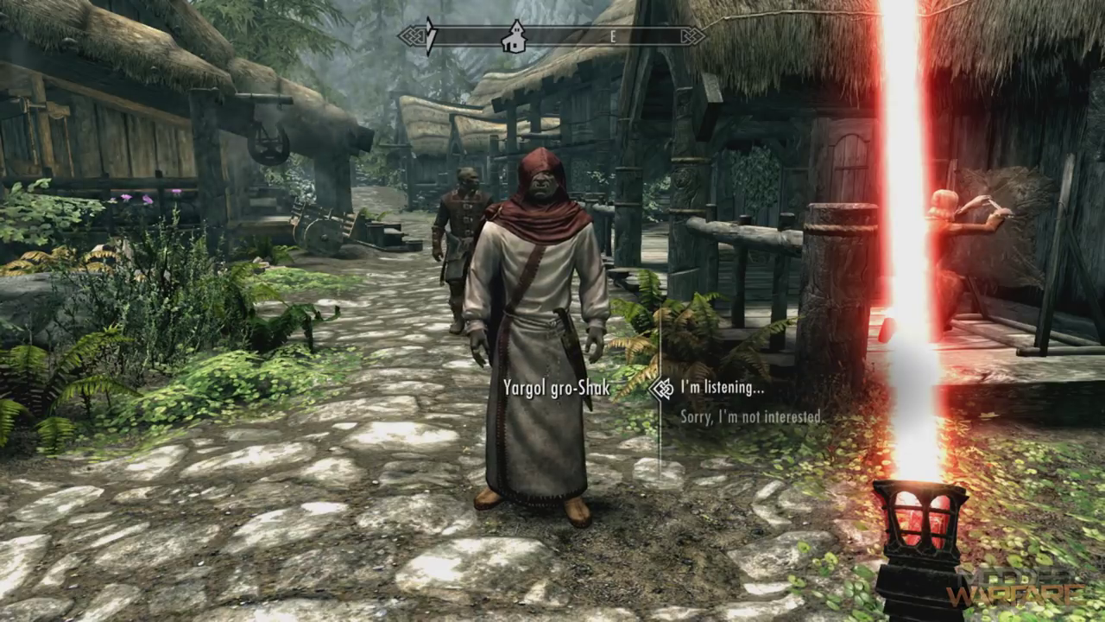
key("Down")
key("Up")
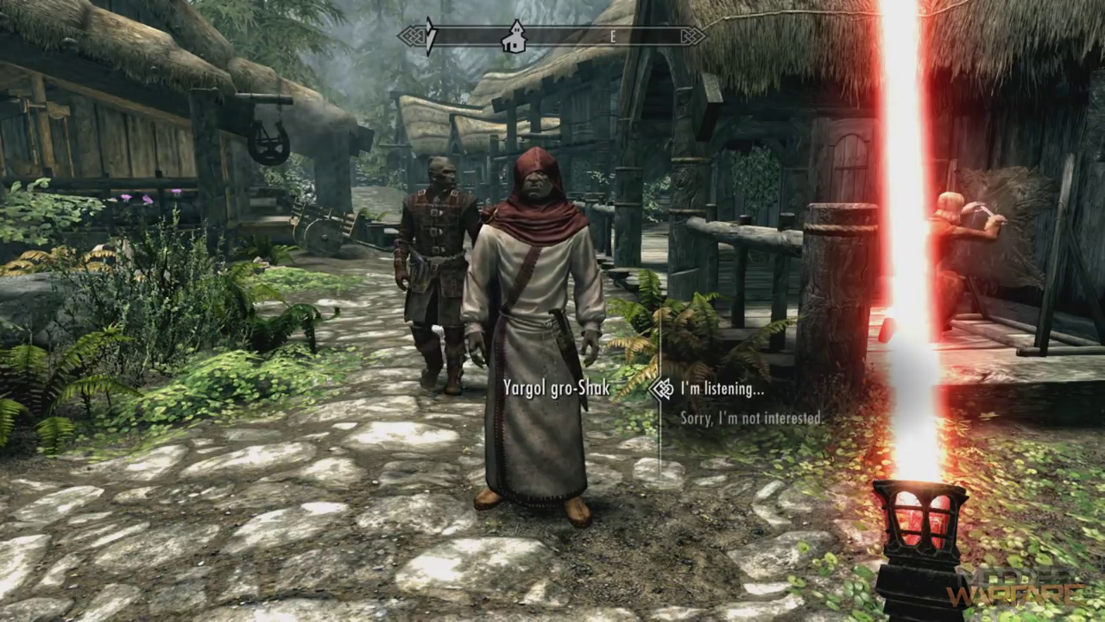
key("Down")
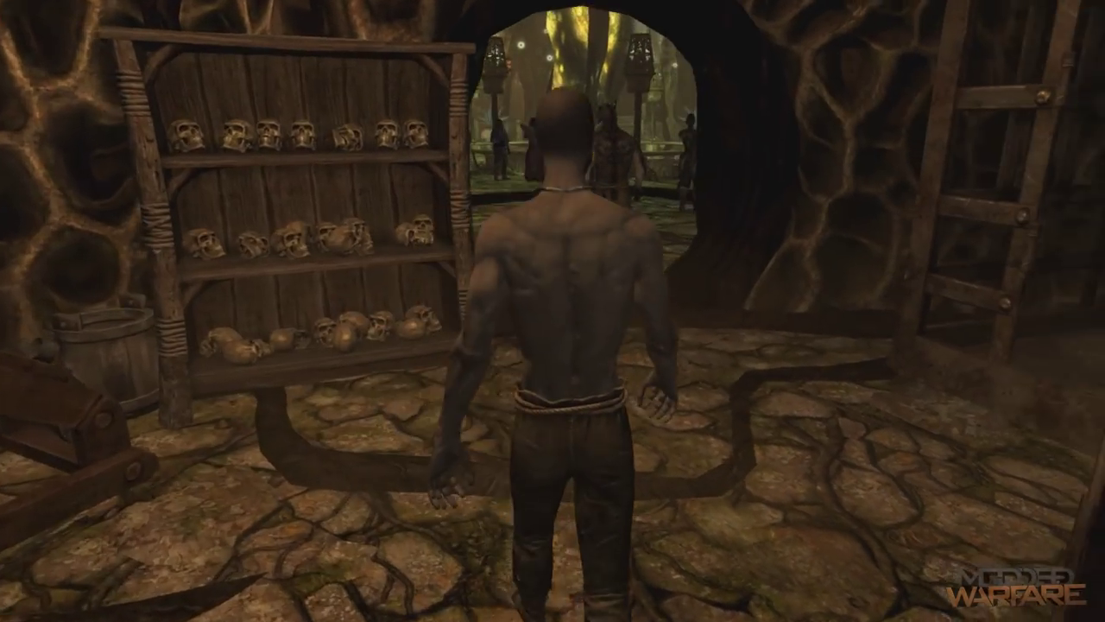
- Look over the save and load options on the game's system page and return to the game
key("Escape")
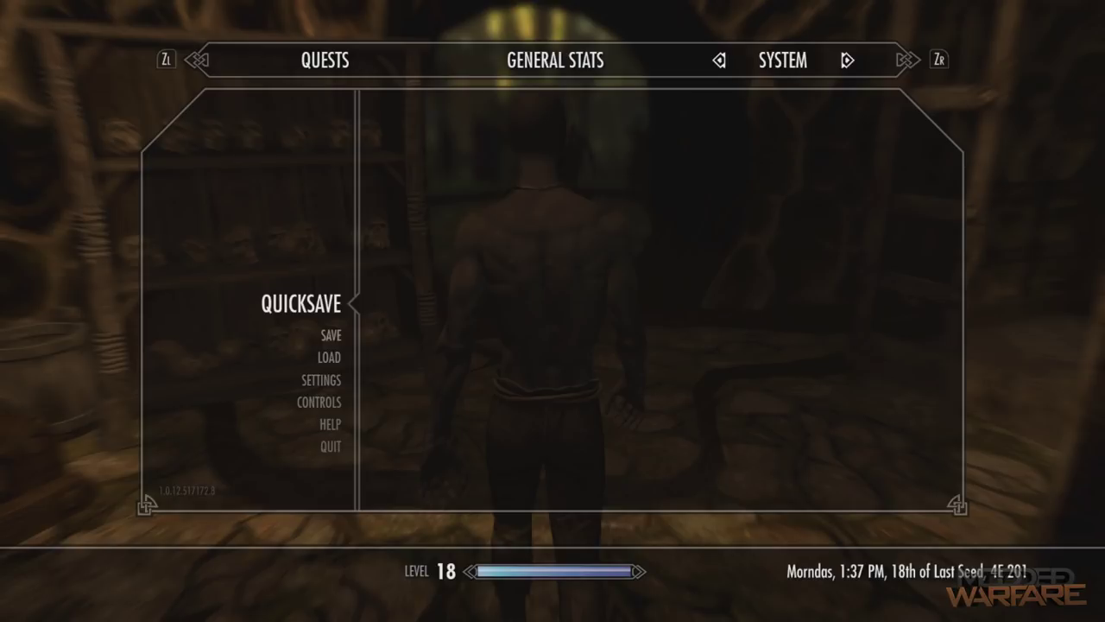
key("Down")
key("Up")
key("Down")
key("Down")
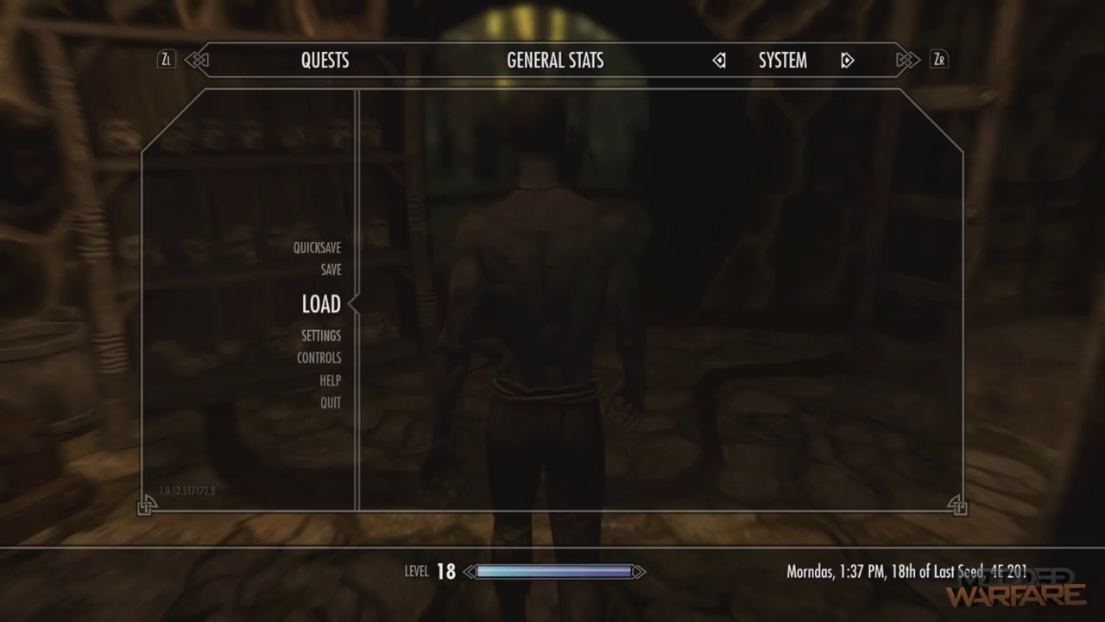
key("Up")
key("Up")
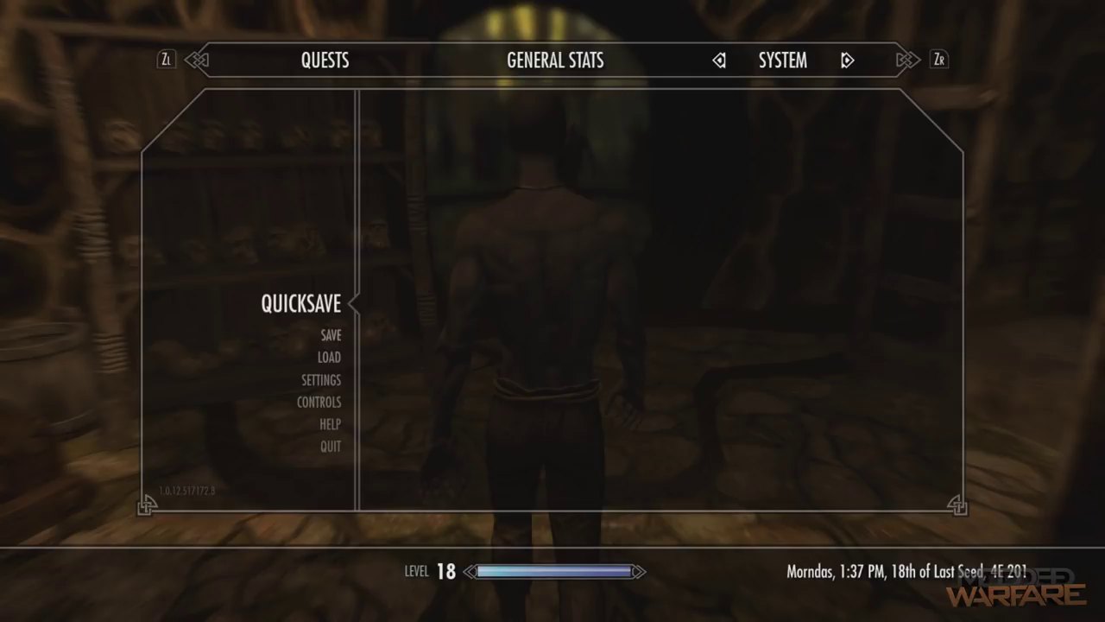
key("Escape")
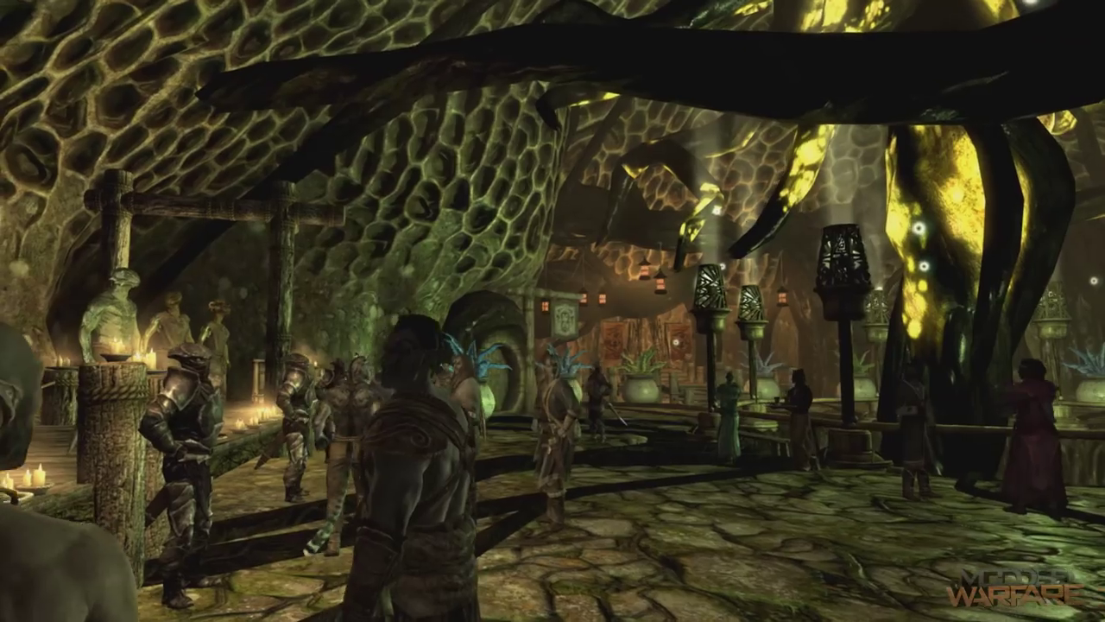
- Pause Skyrim on its system page and switch to the Nintendo Switch home screen
key("Escape")
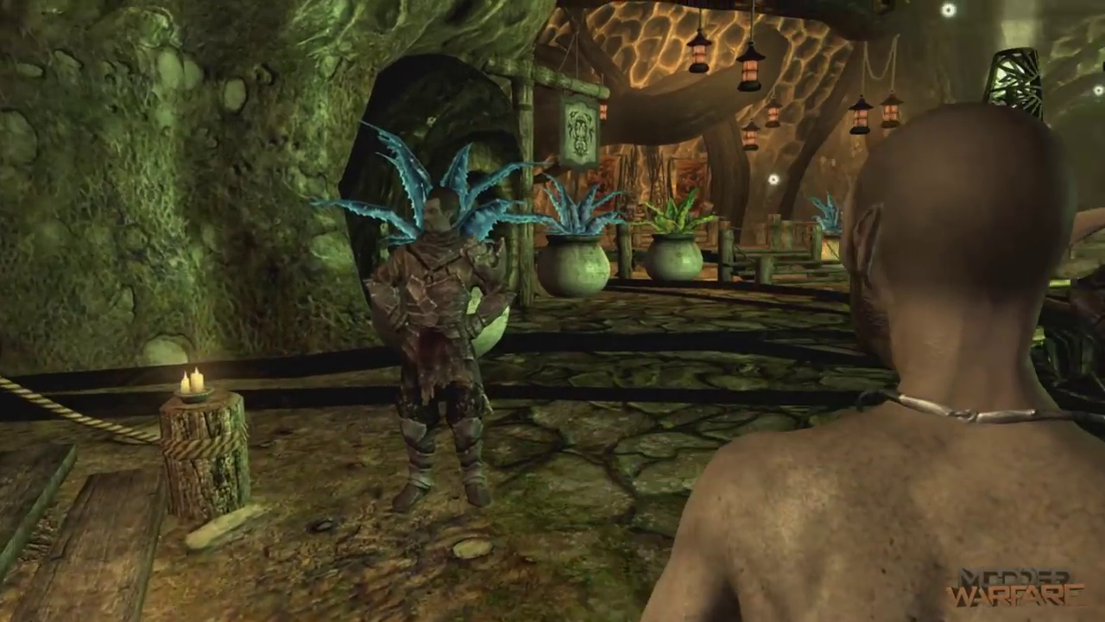
key("Escape")
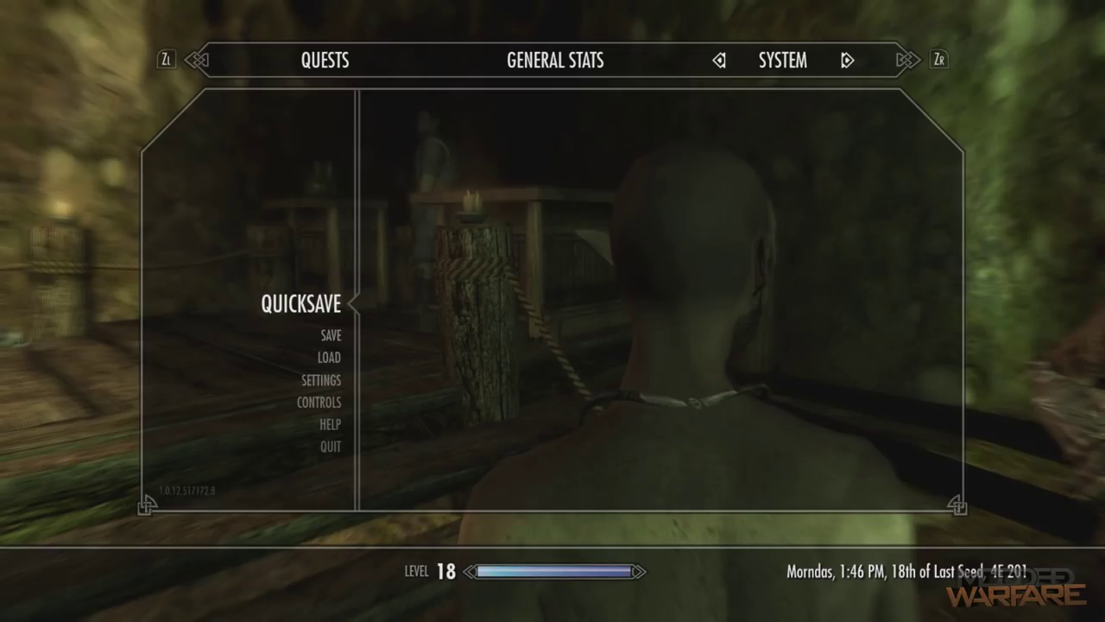
key("super")
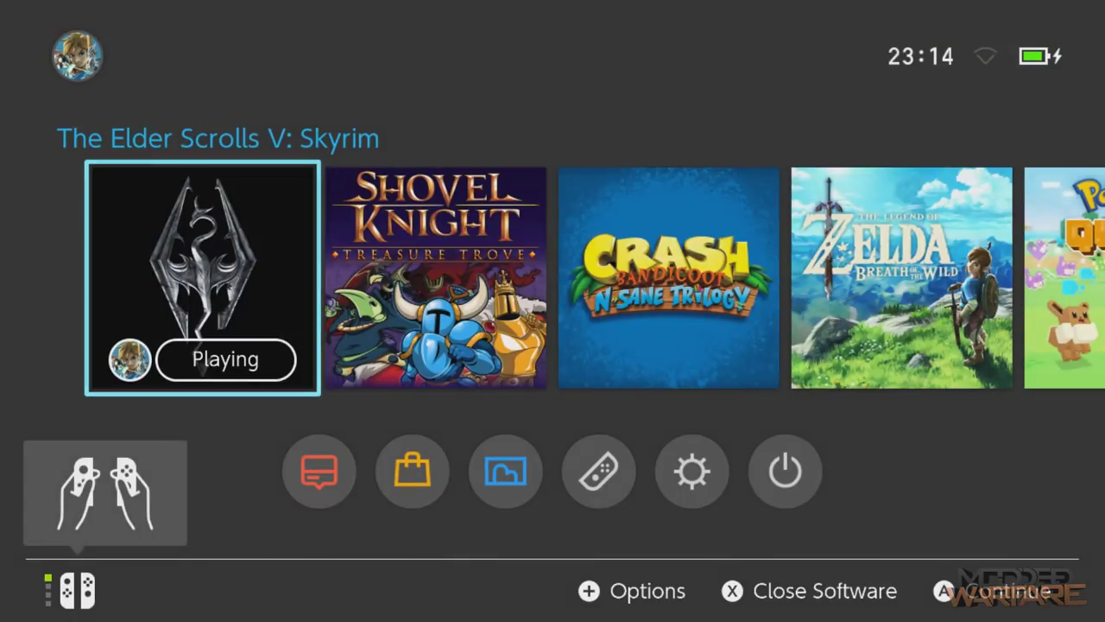